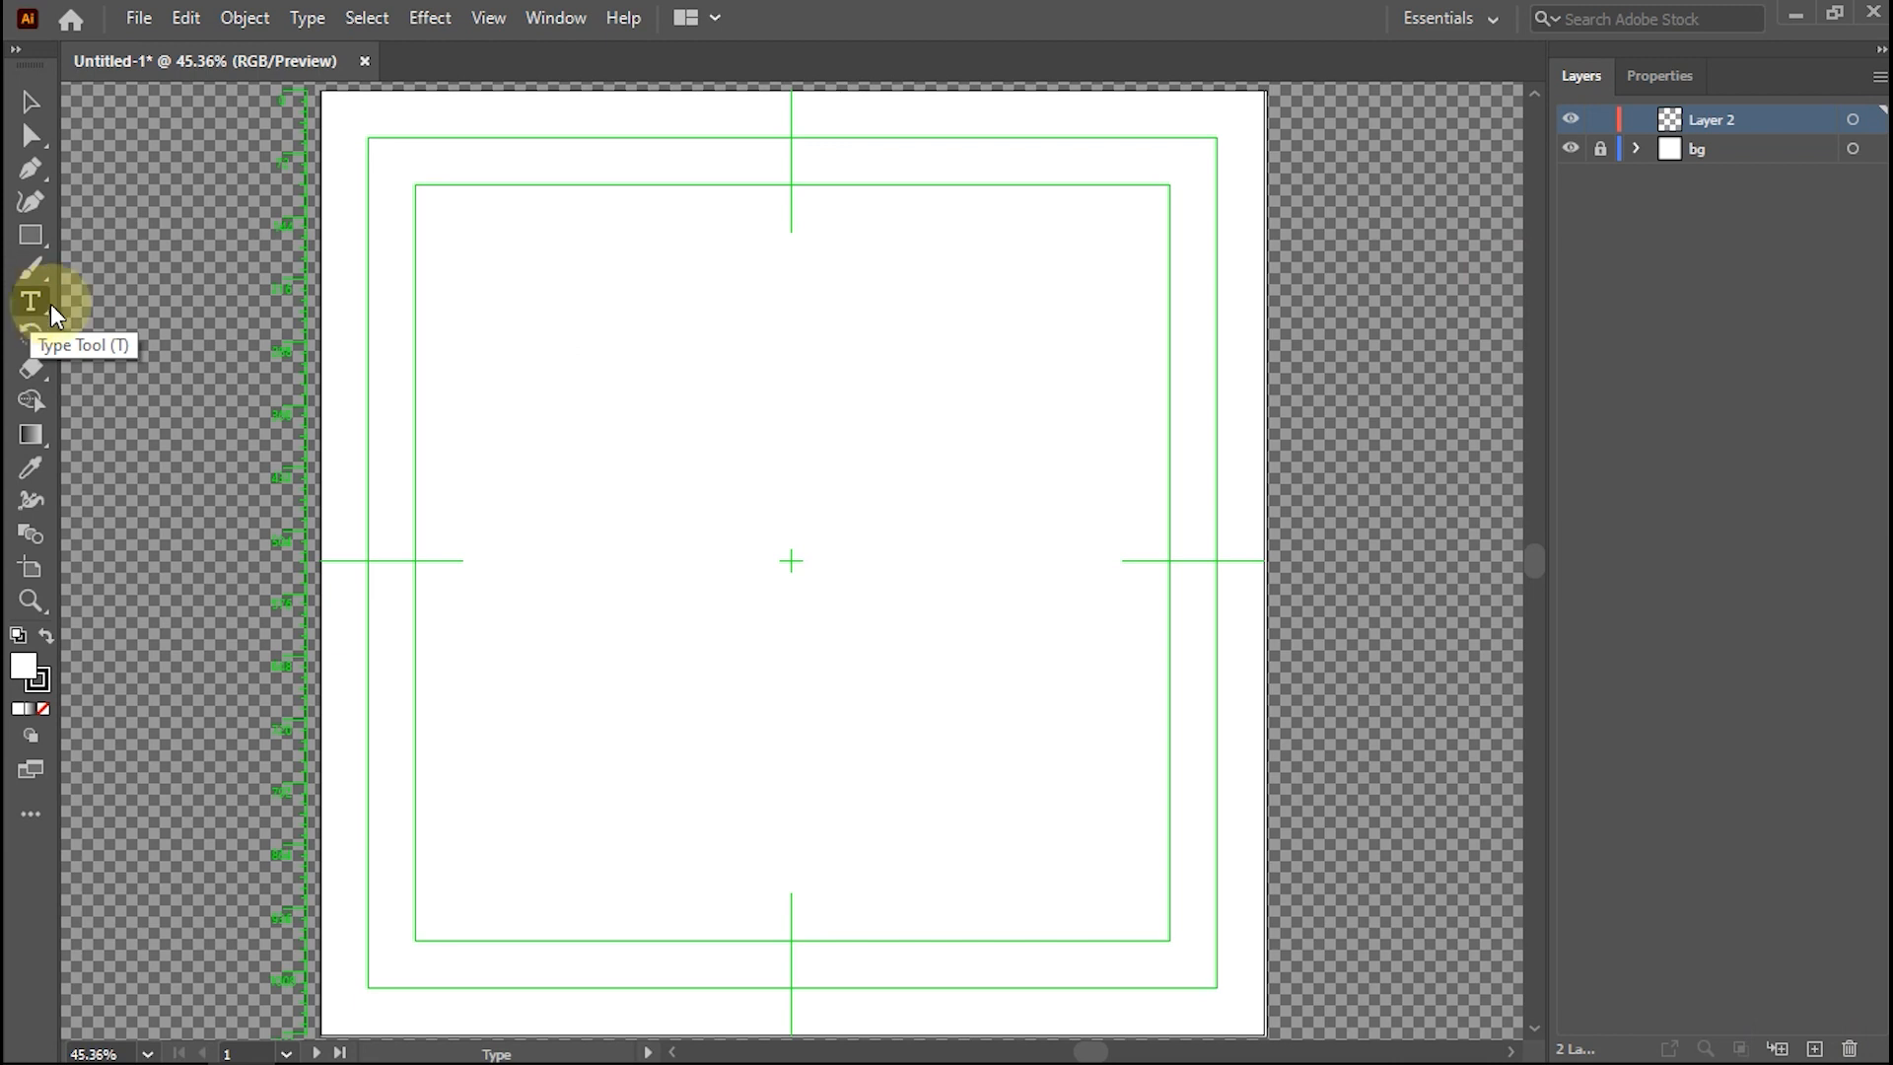
# Add the text "911" to the artboard and enlarge it to about 288 pt.
pyautogui.click(732, 498)
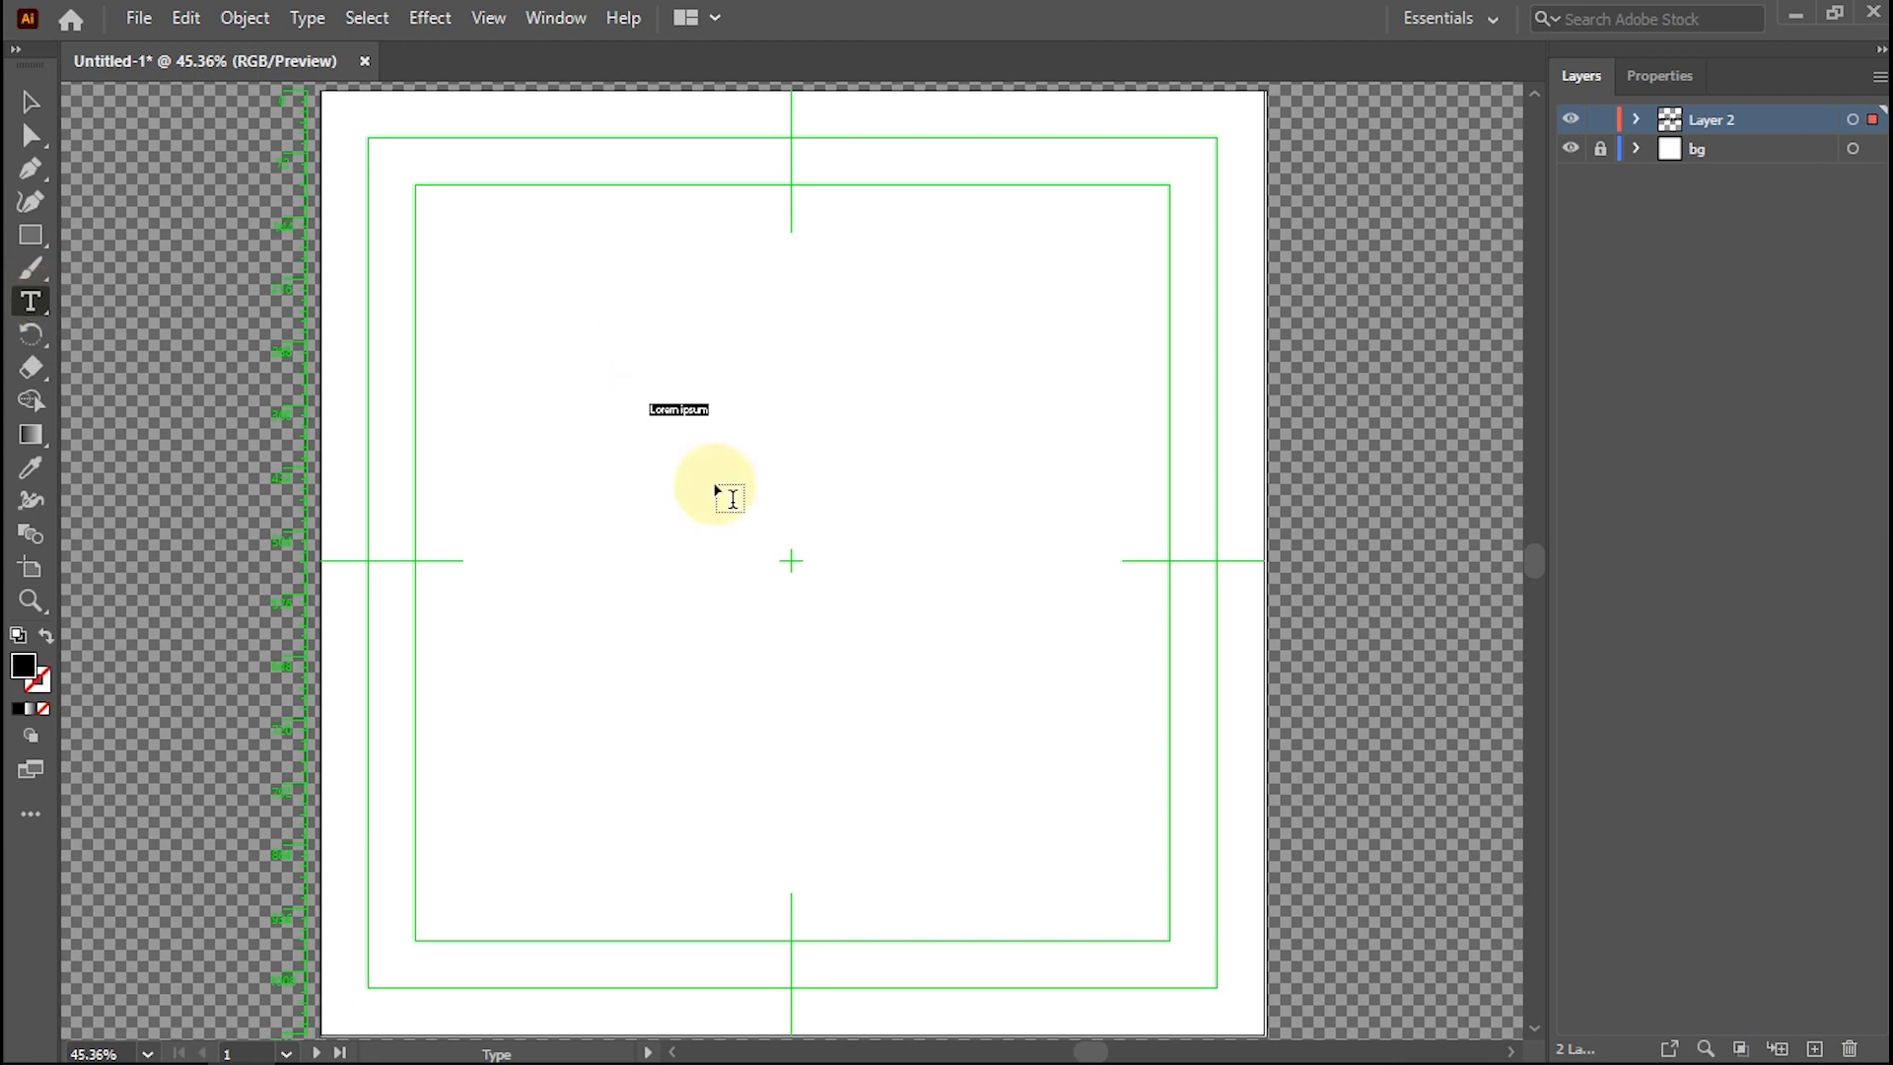
pyautogui.press('Escape')
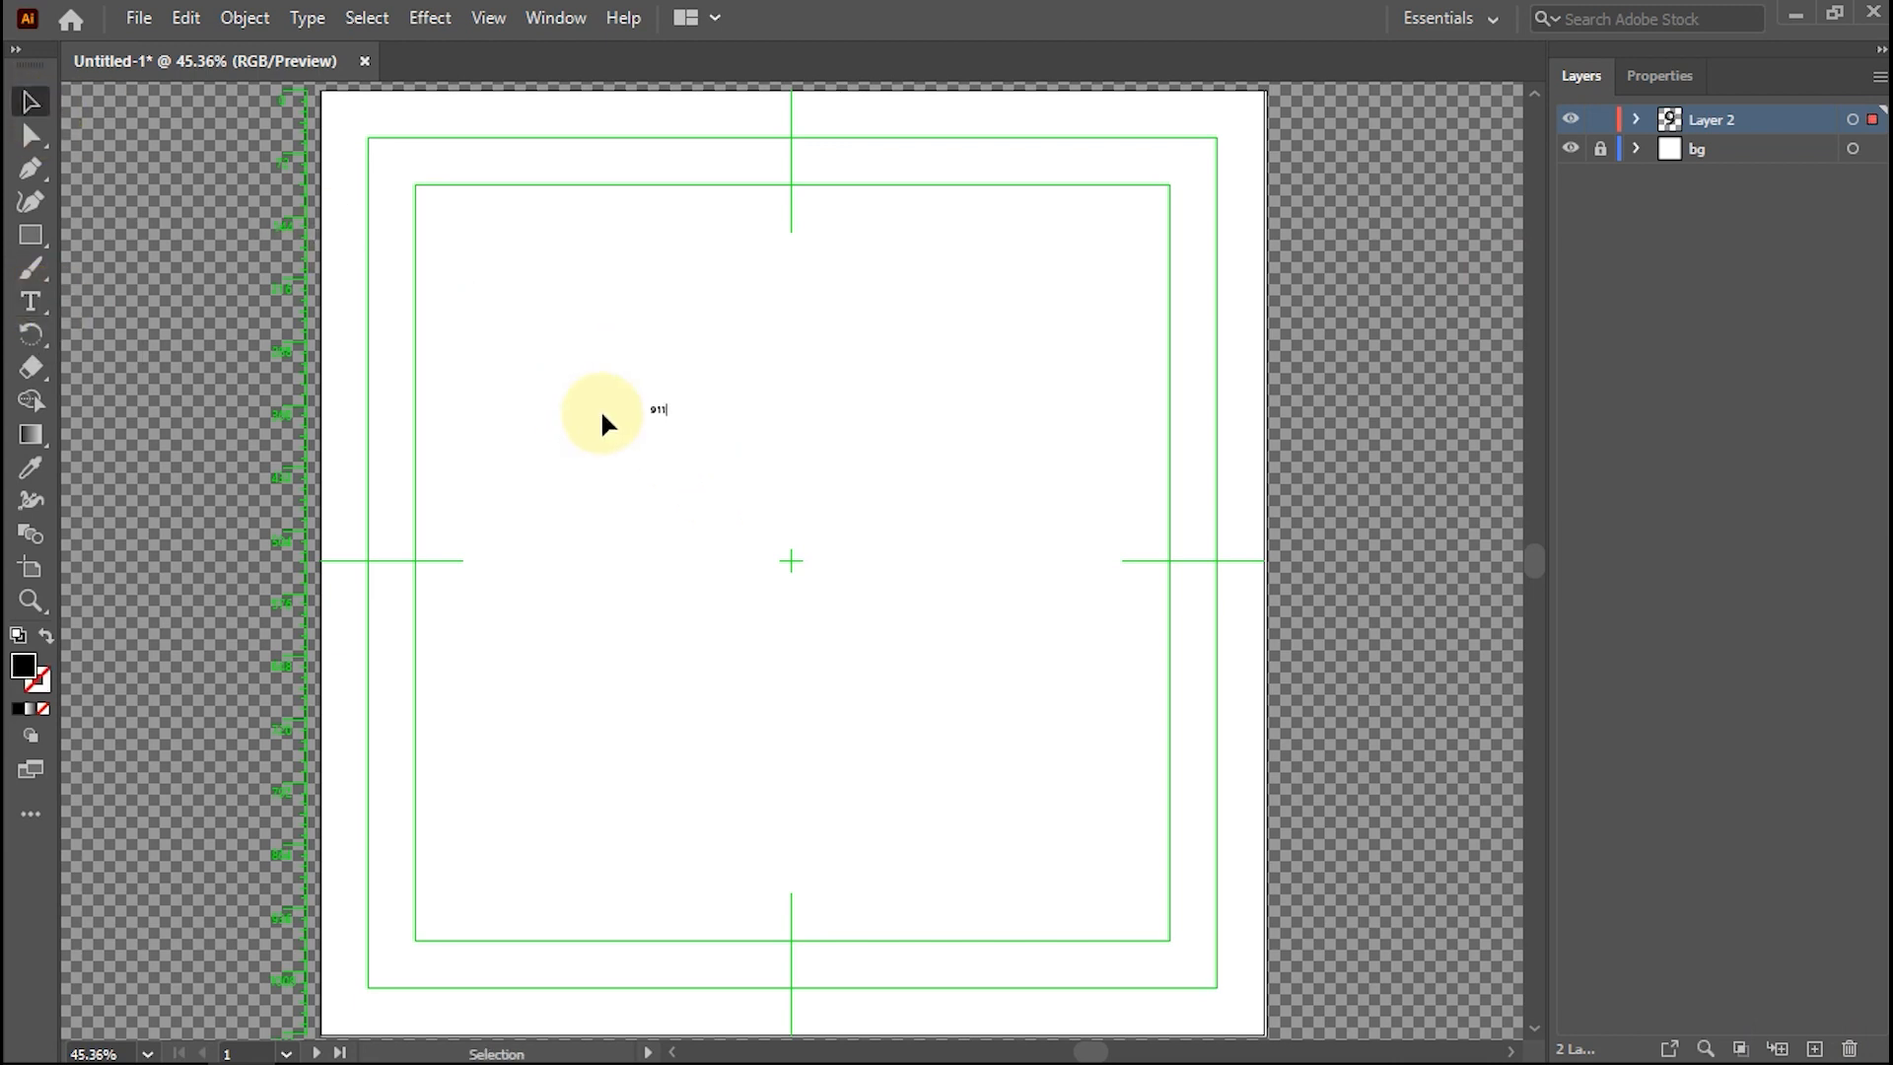
pyautogui.moveTo(671, 419); pyautogui.dragTo(1232, 937)
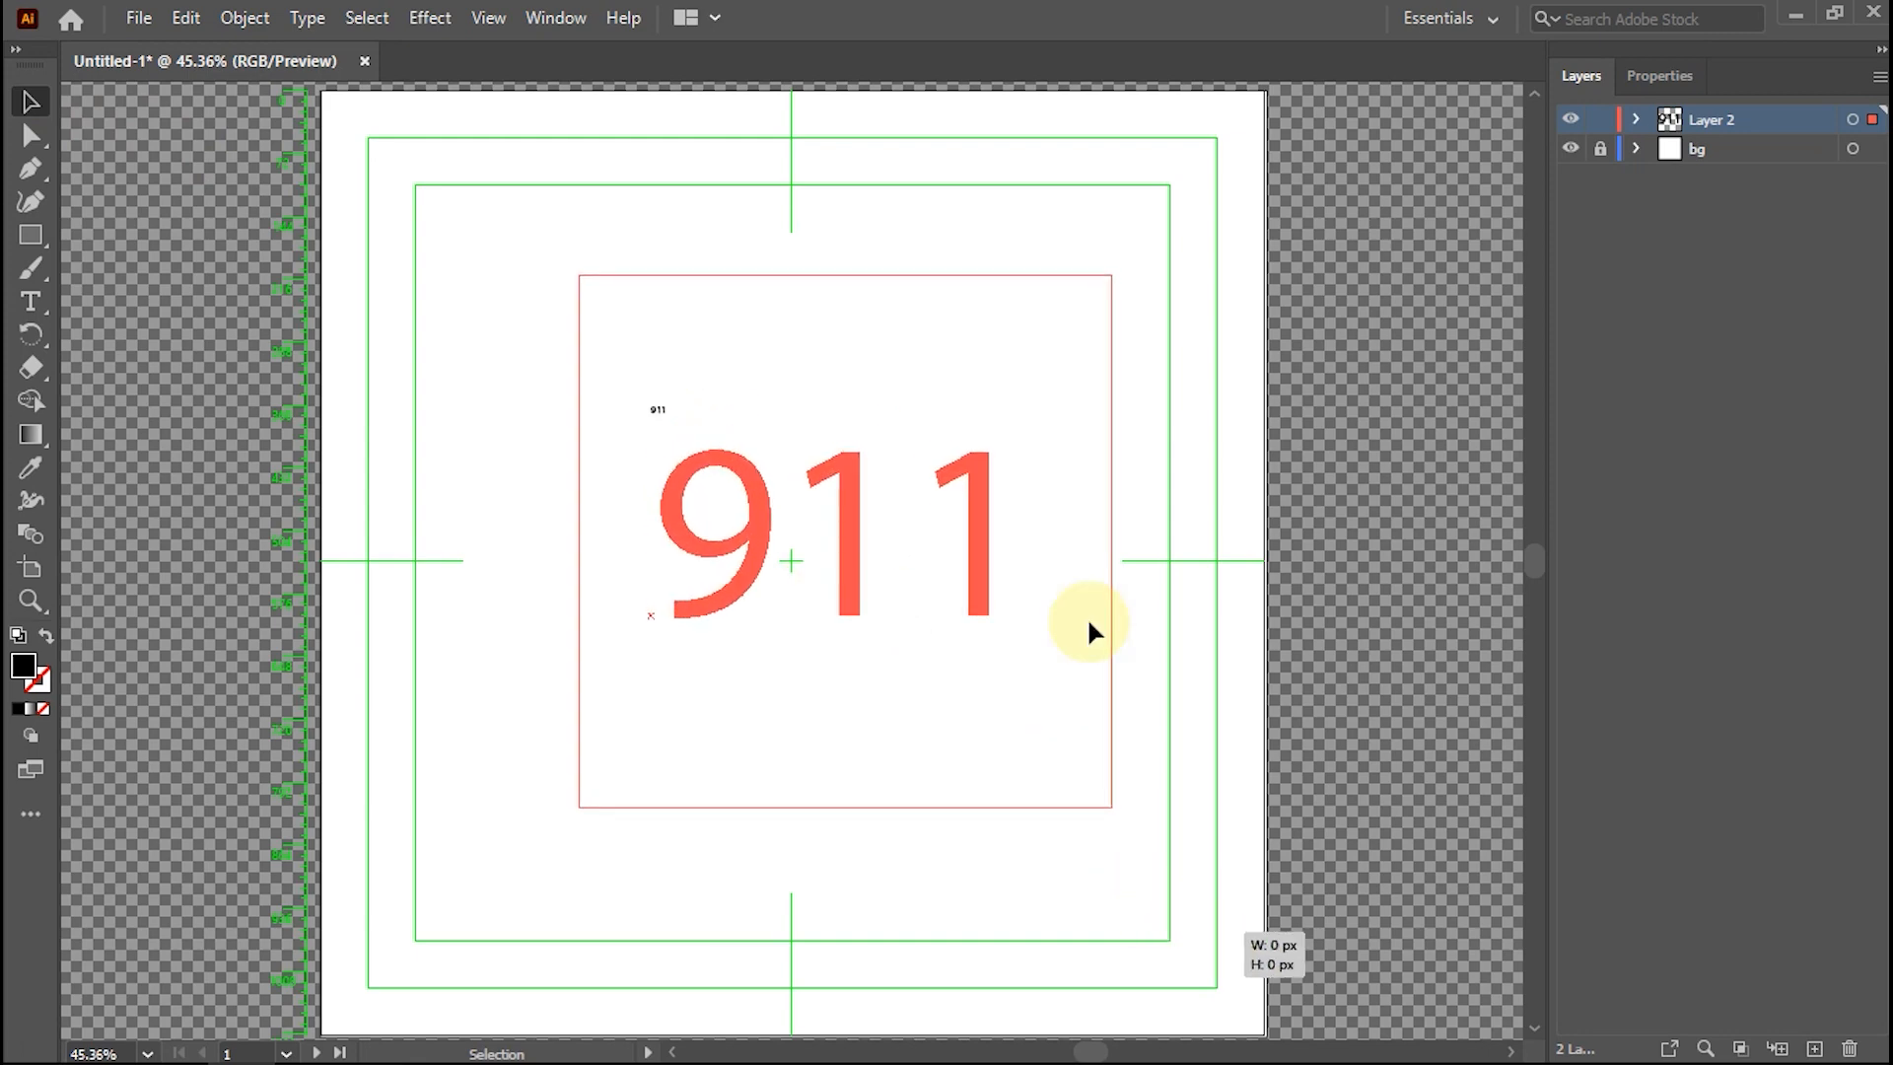
# Set the whole 911 text in the Impact font with a tracking of 200.
pyautogui.doubleClick(986, 577)
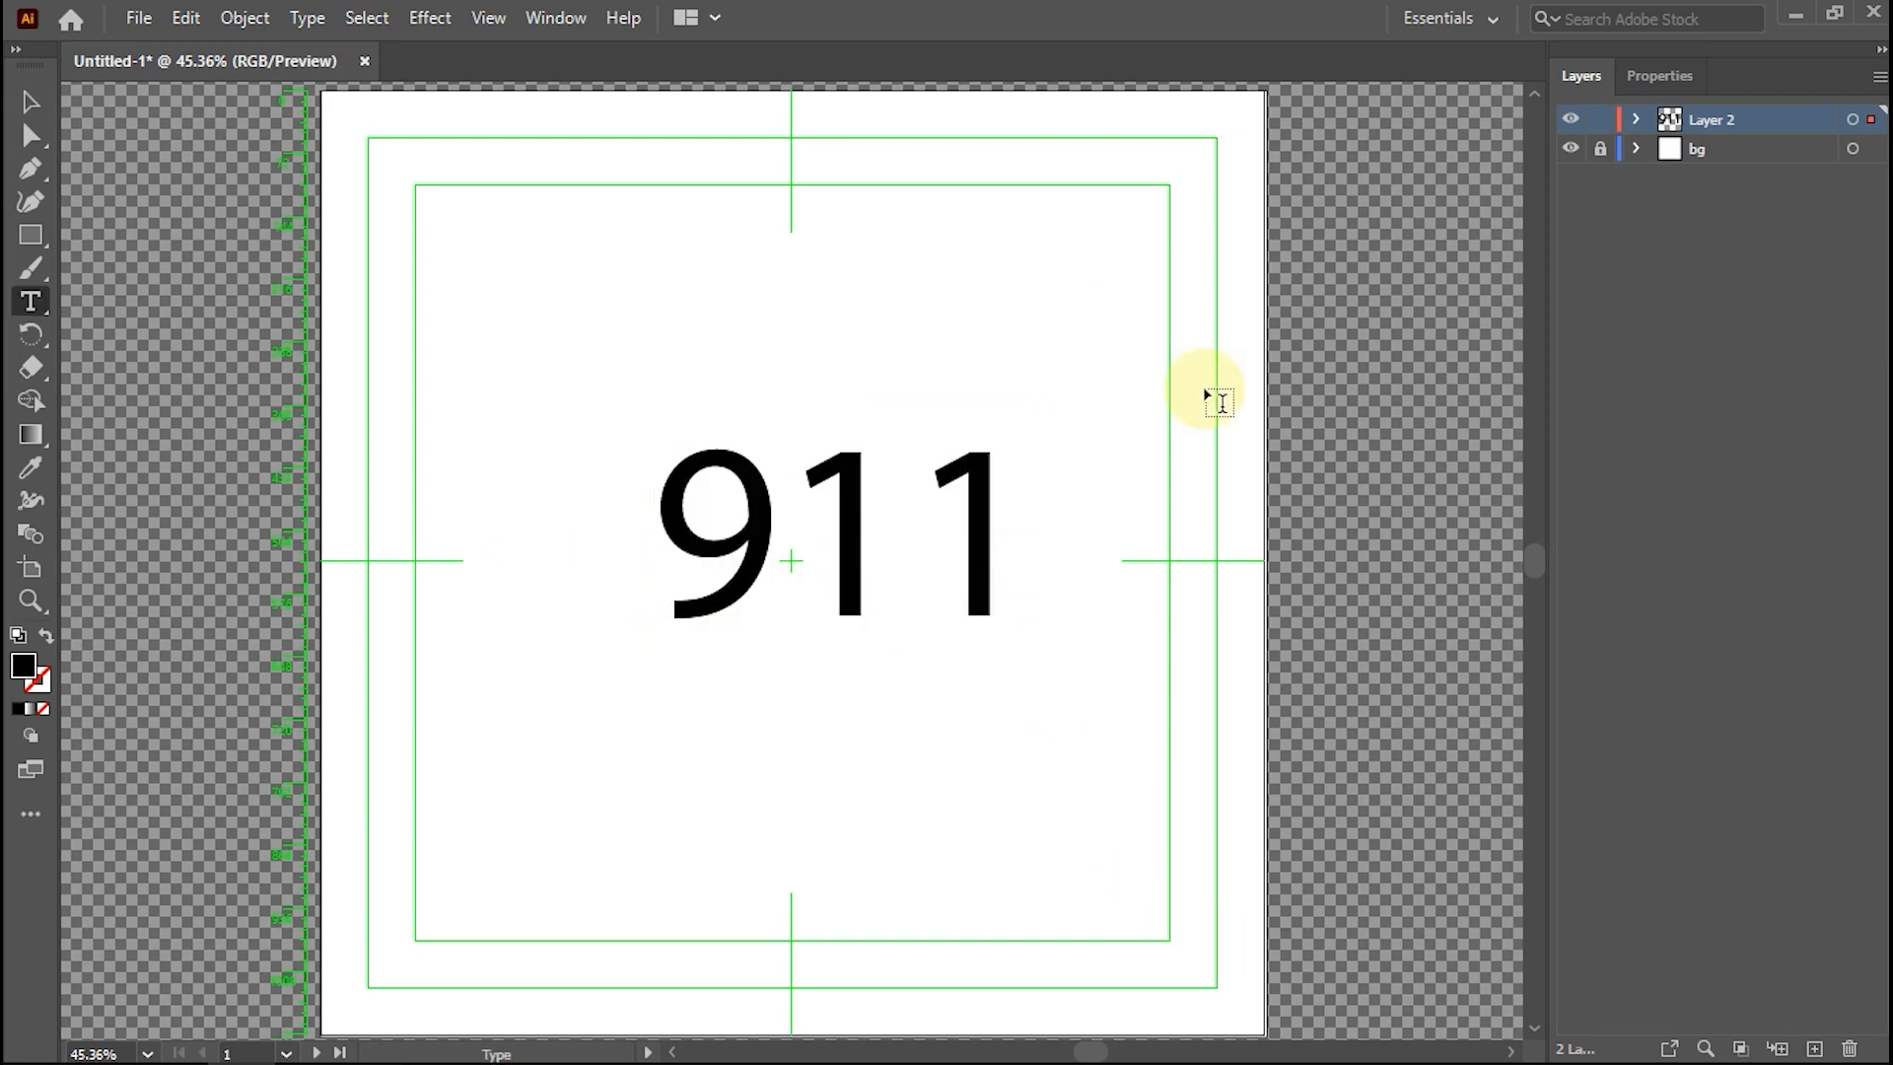
pyautogui.hotkey('ctrl', 'a')
pyautogui.click(1659, 76)
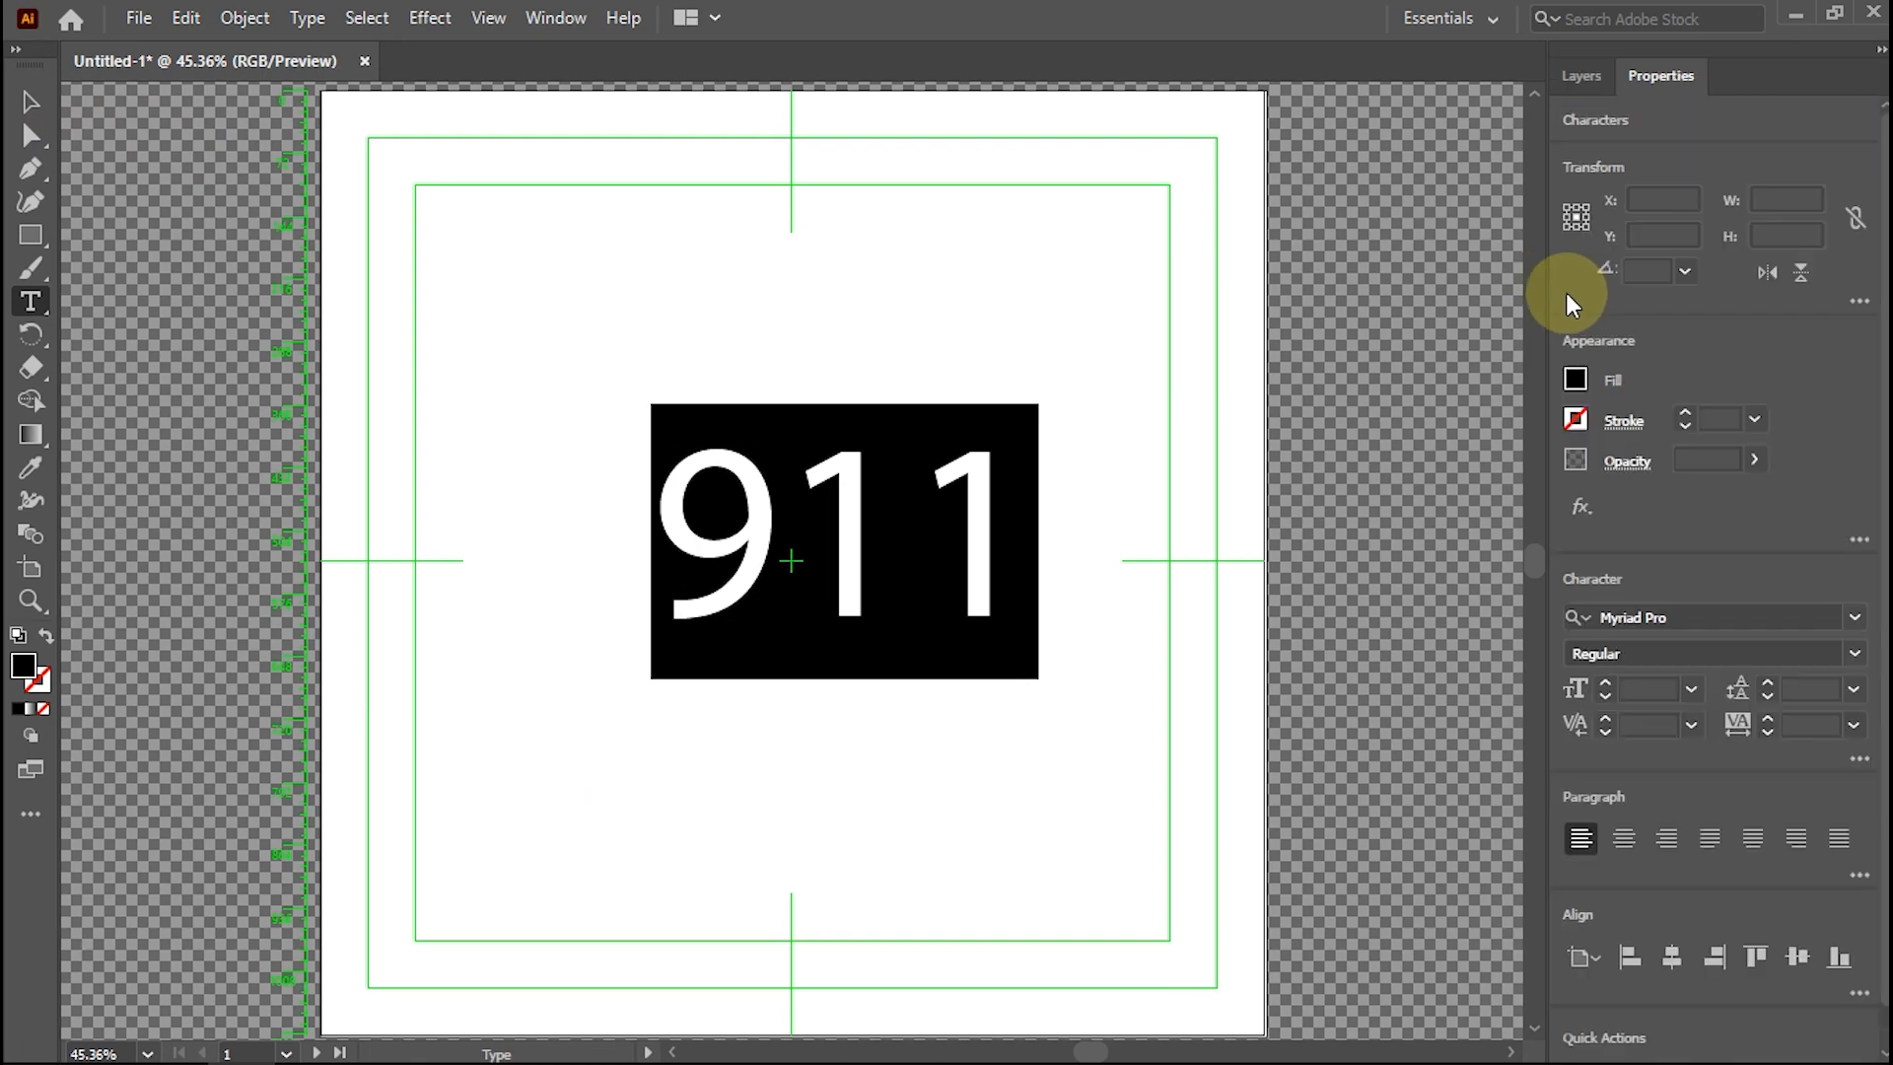
pyautogui.click(1829, 621)
pyautogui.scroll(1, 1568, 778)
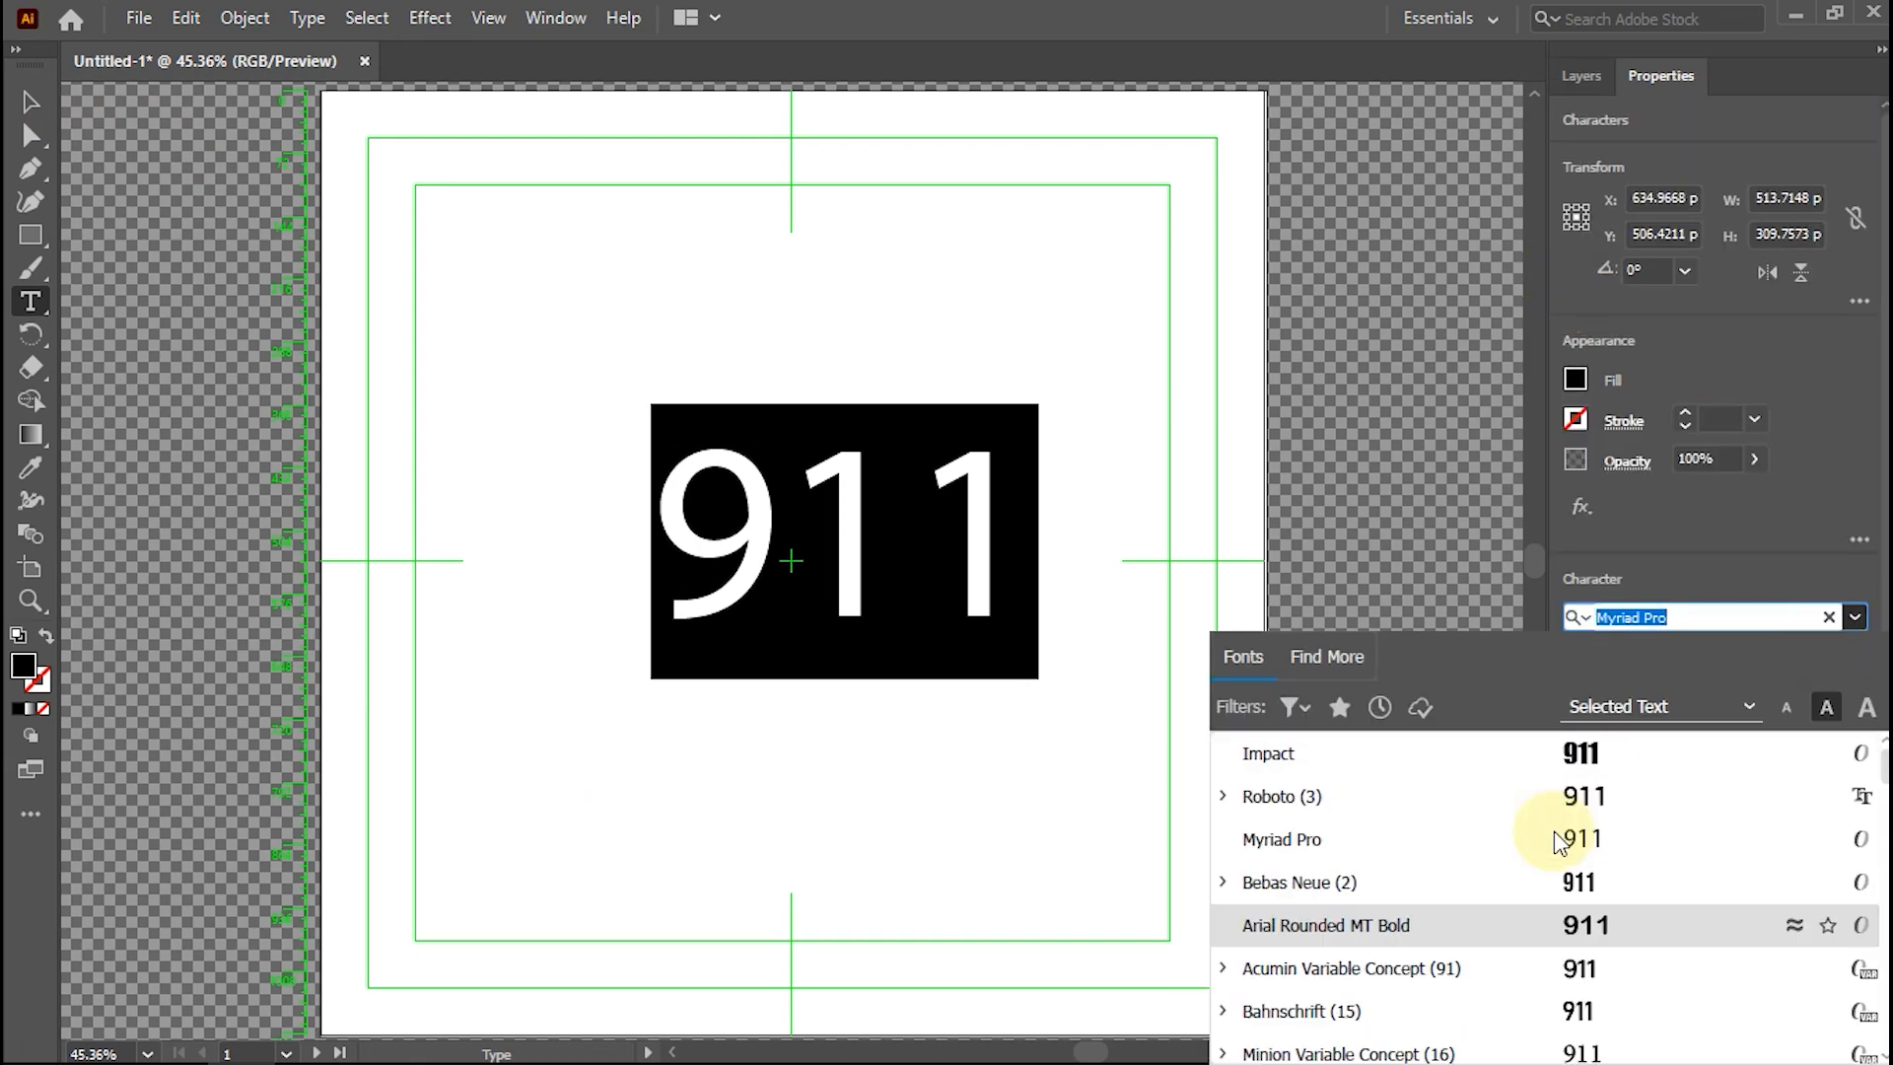
pyautogui.click(1400, 761)
pyautogui.click(1852, 725)
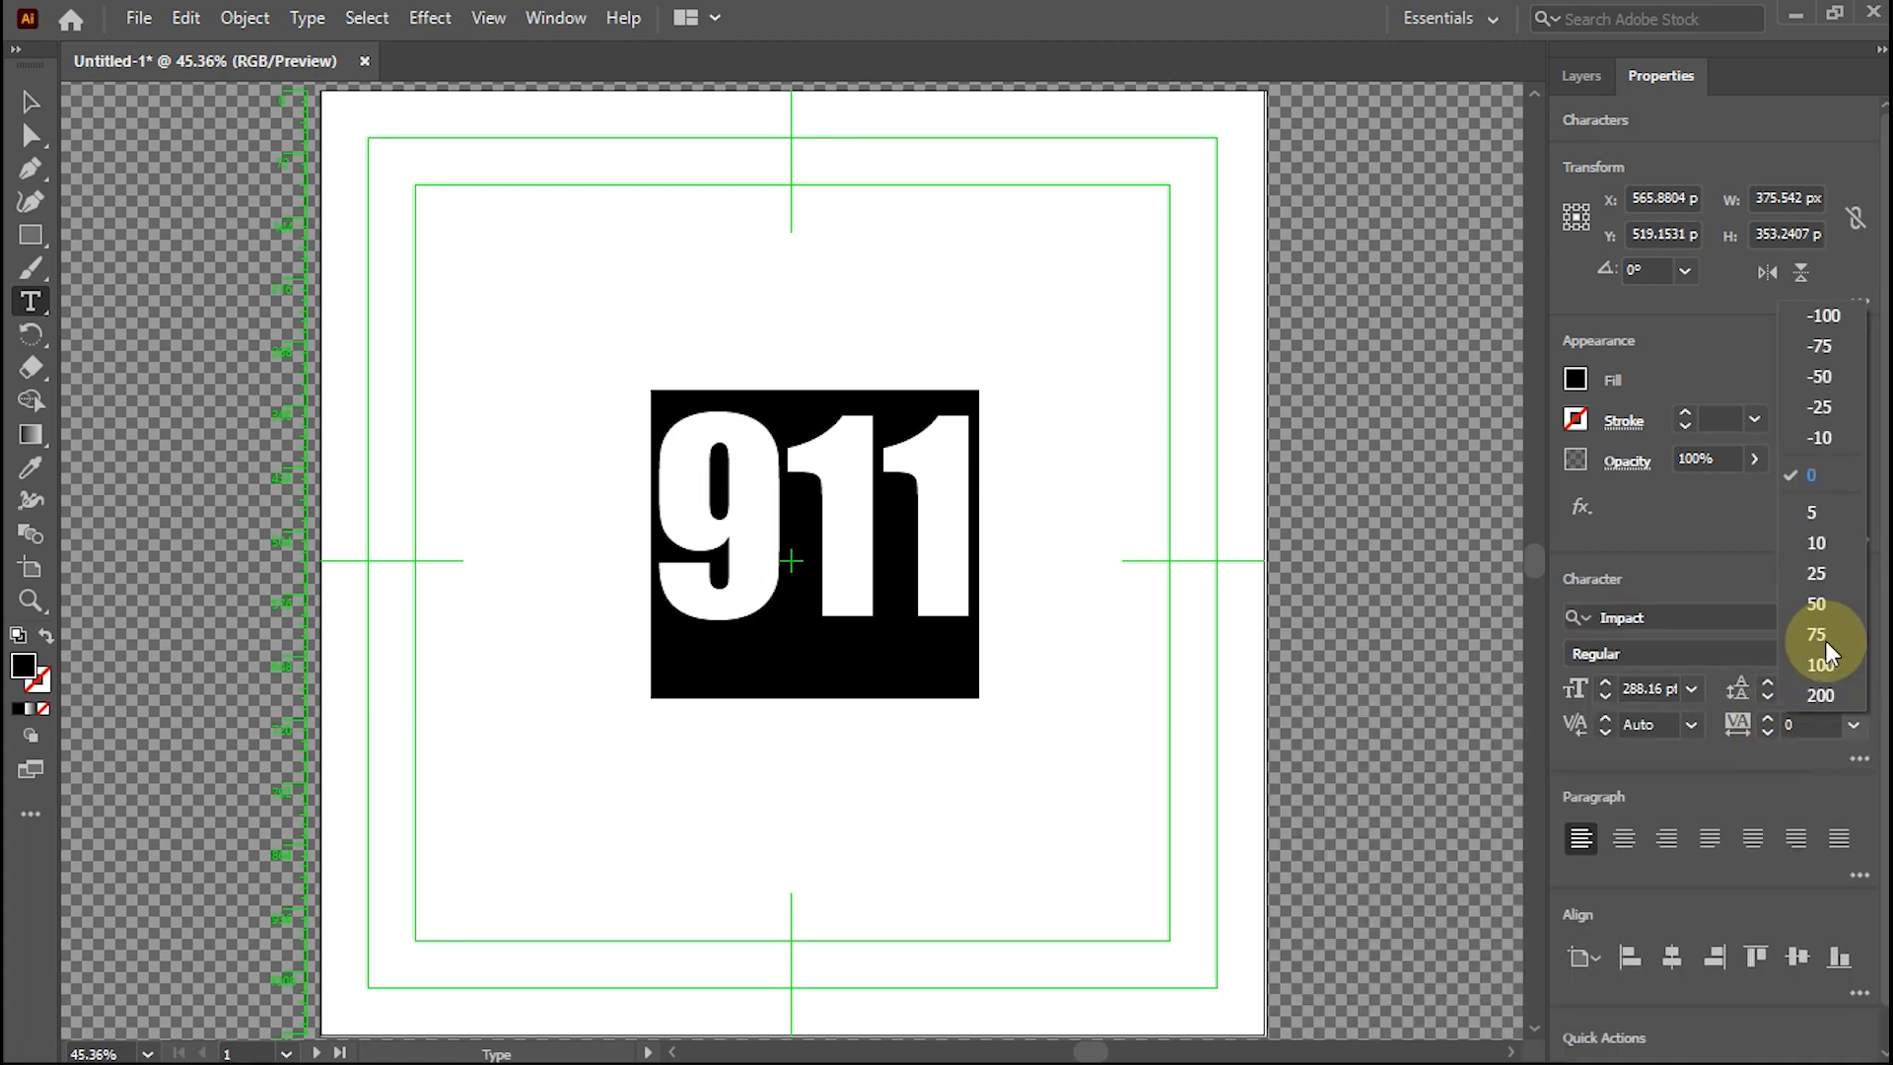
pyautogui.click(1820, 695)
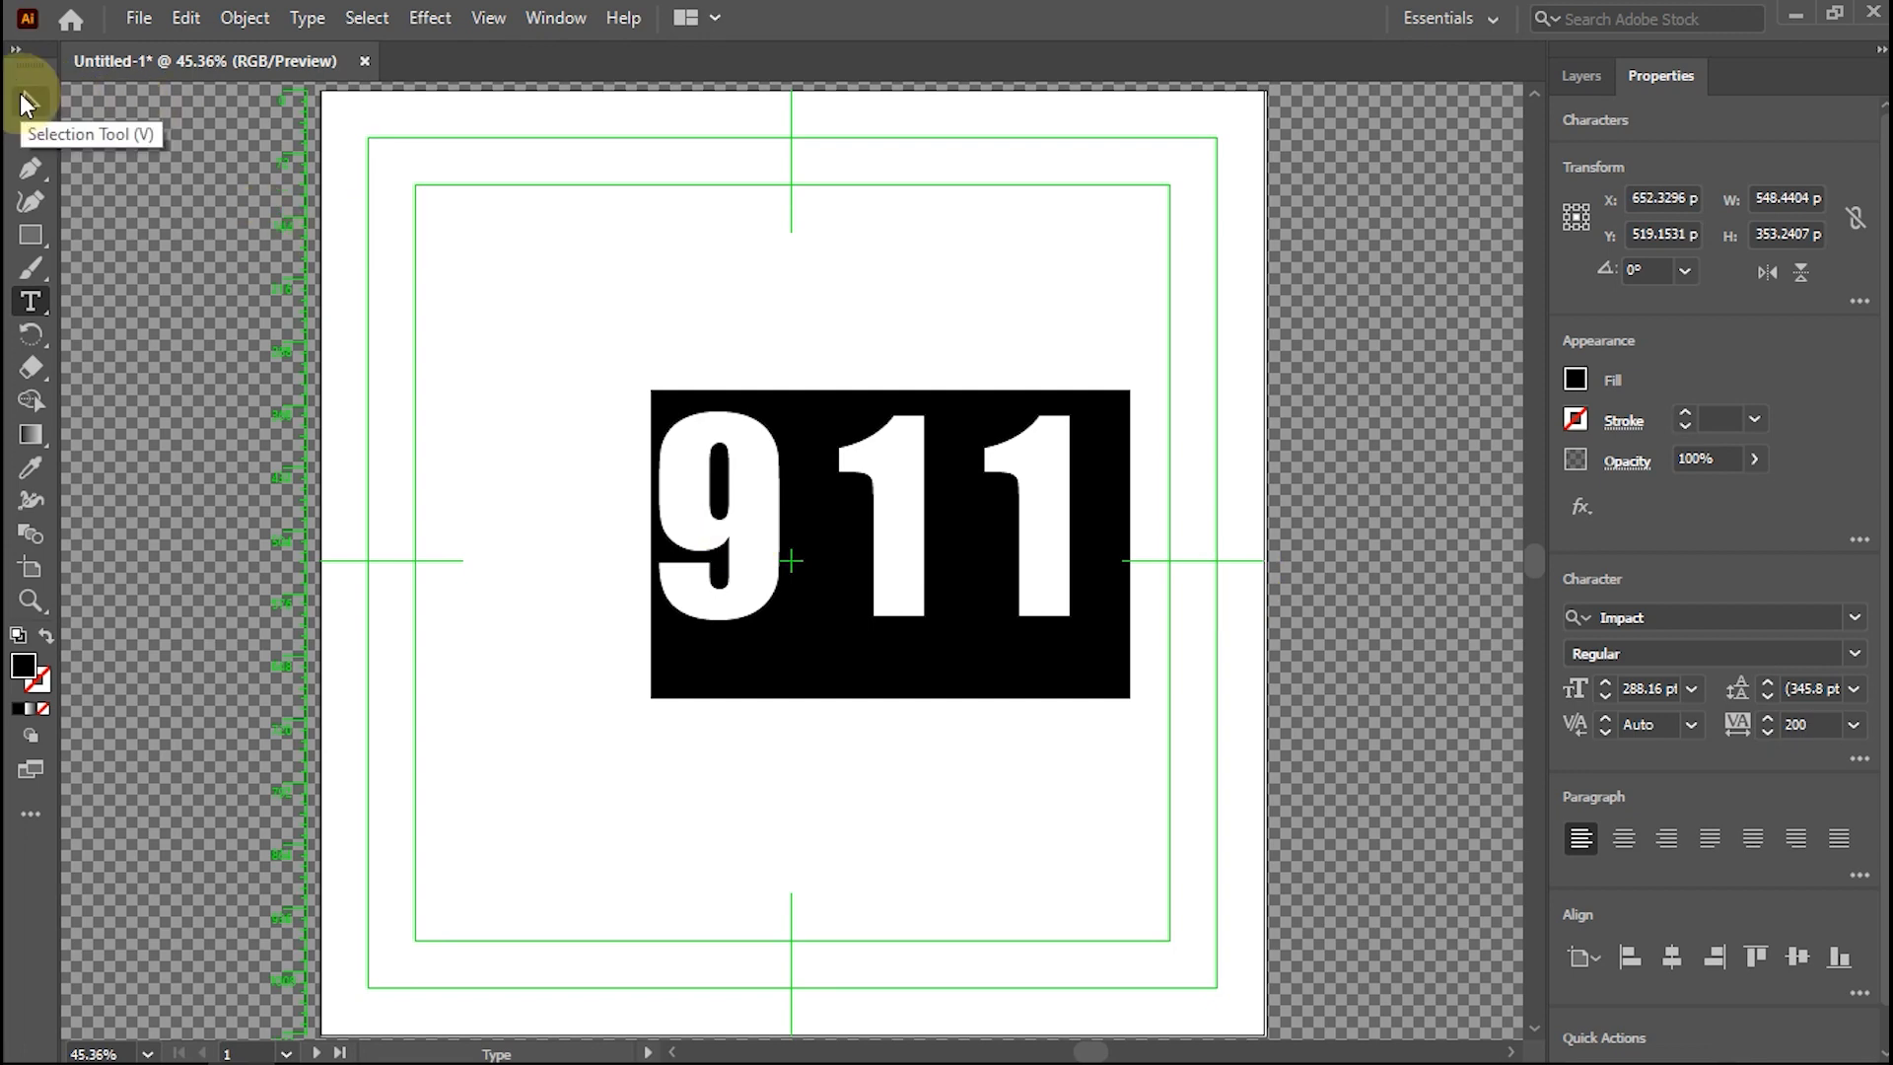
# Move the 911 text horizontally toward the artboard's centre and convert it to outlines.
pyautogui.click(27, 103)
pyautogui.click(693, 456)
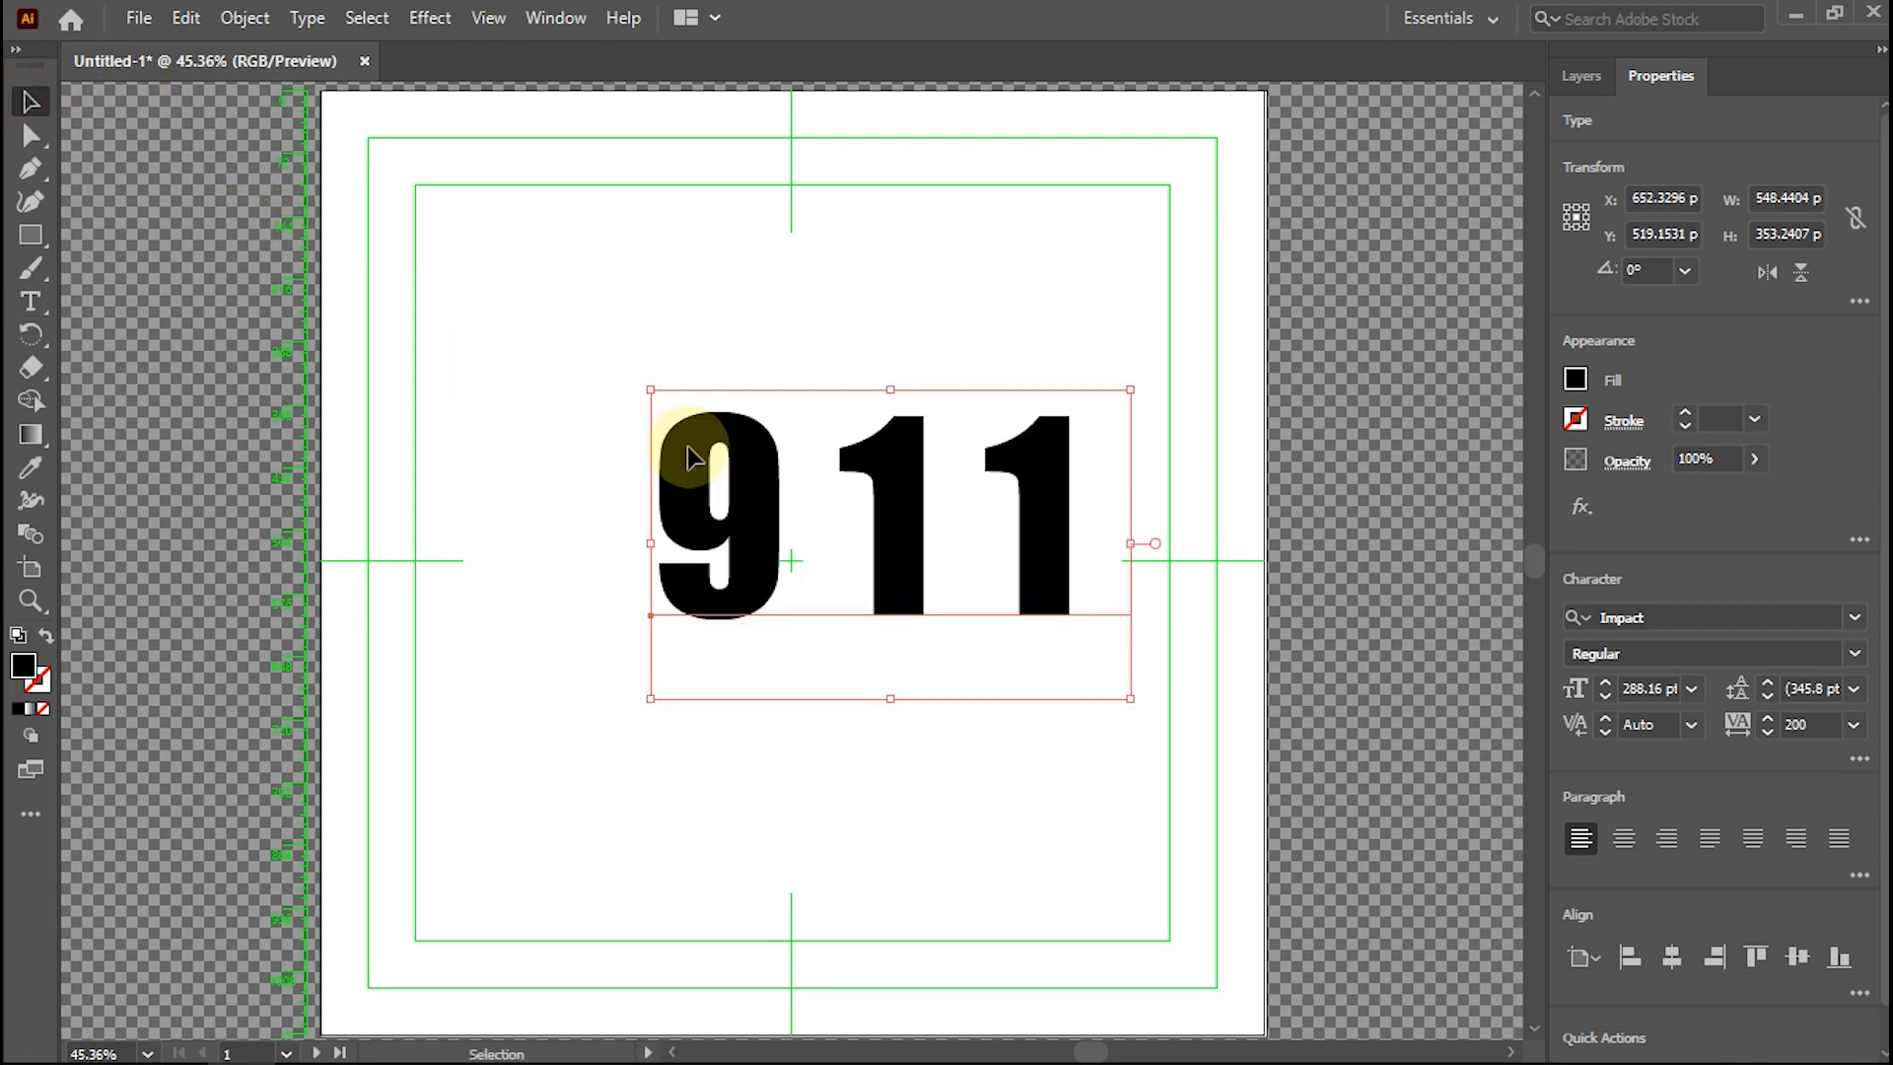
pyautogui.moveTo(689, 449)
pyautogui.mouseDown()
pyautogui.moveTo(669, 448)
pyautogui.moveTo(687, 496)
pyautogui.moveTo(679, 475)
pyautogui.mouseUp()
pyautogui.rightClick(824, 488)
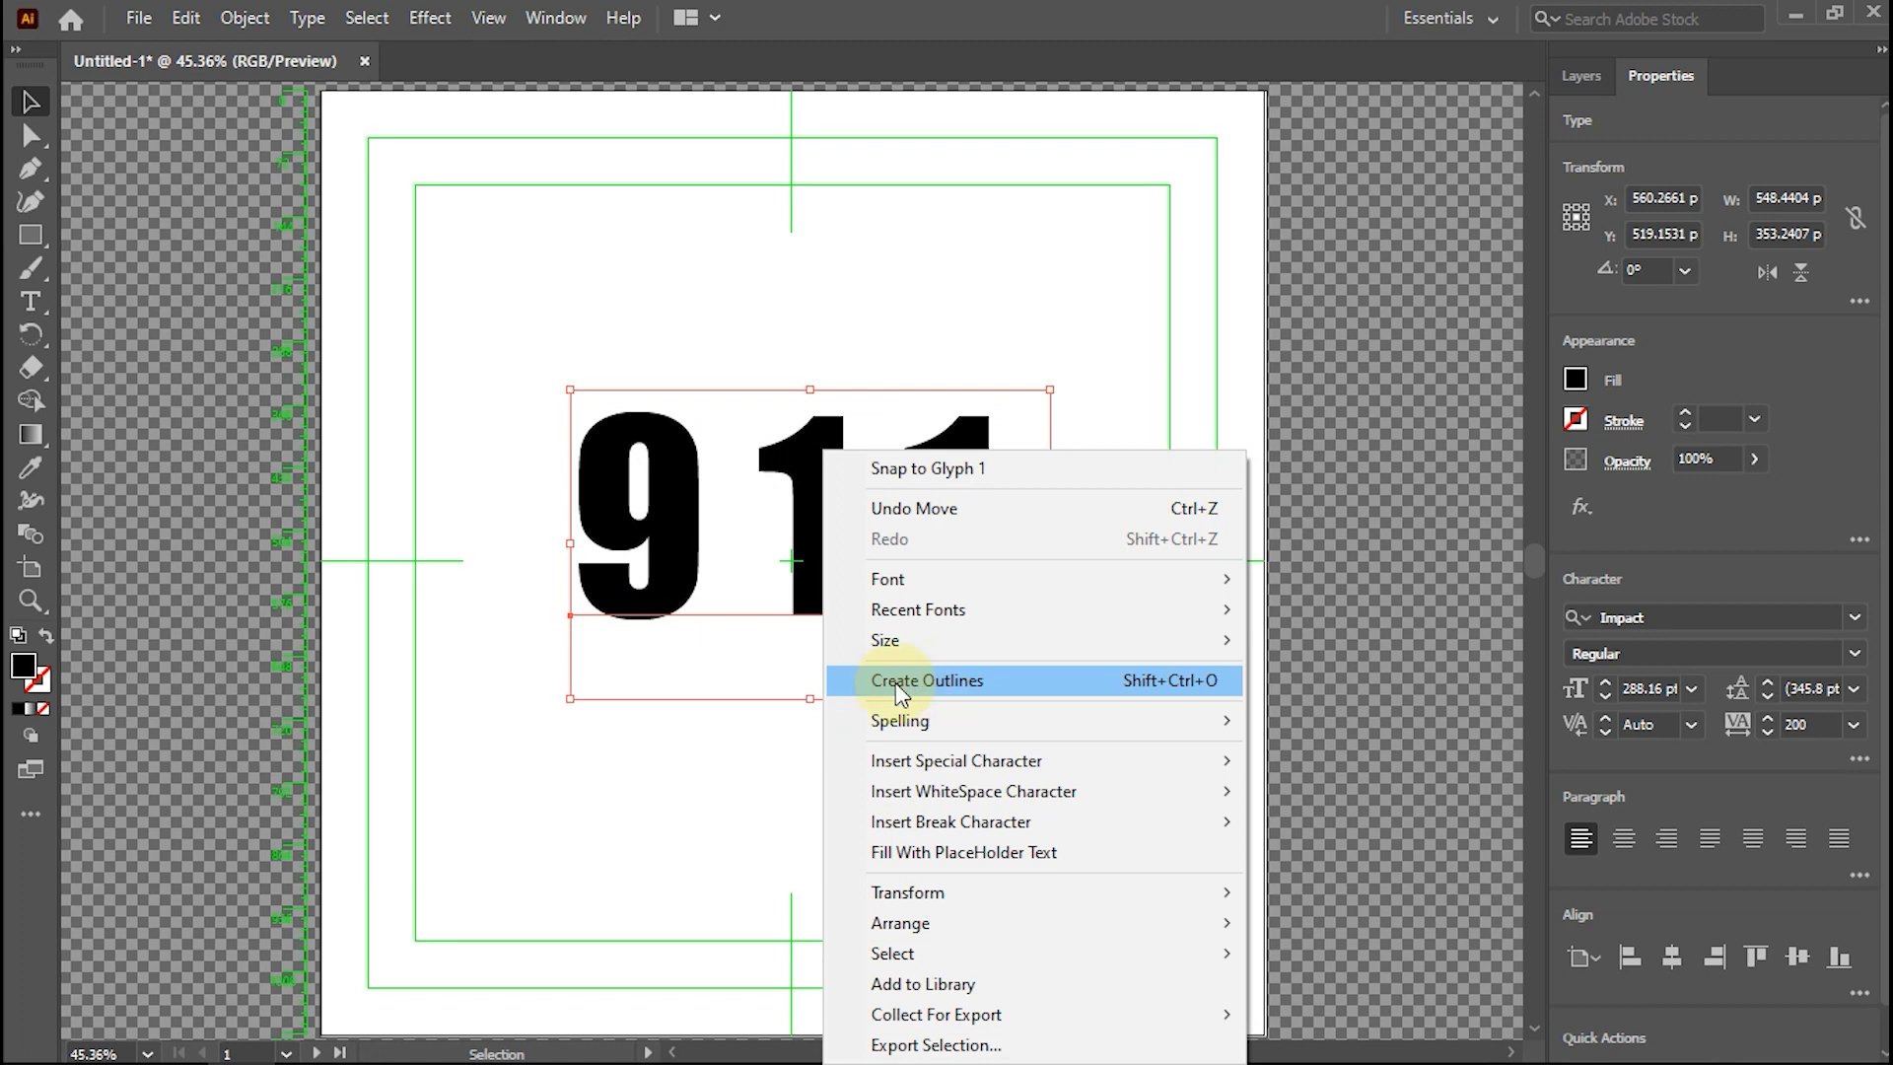
pyautogui.click(893, 681)
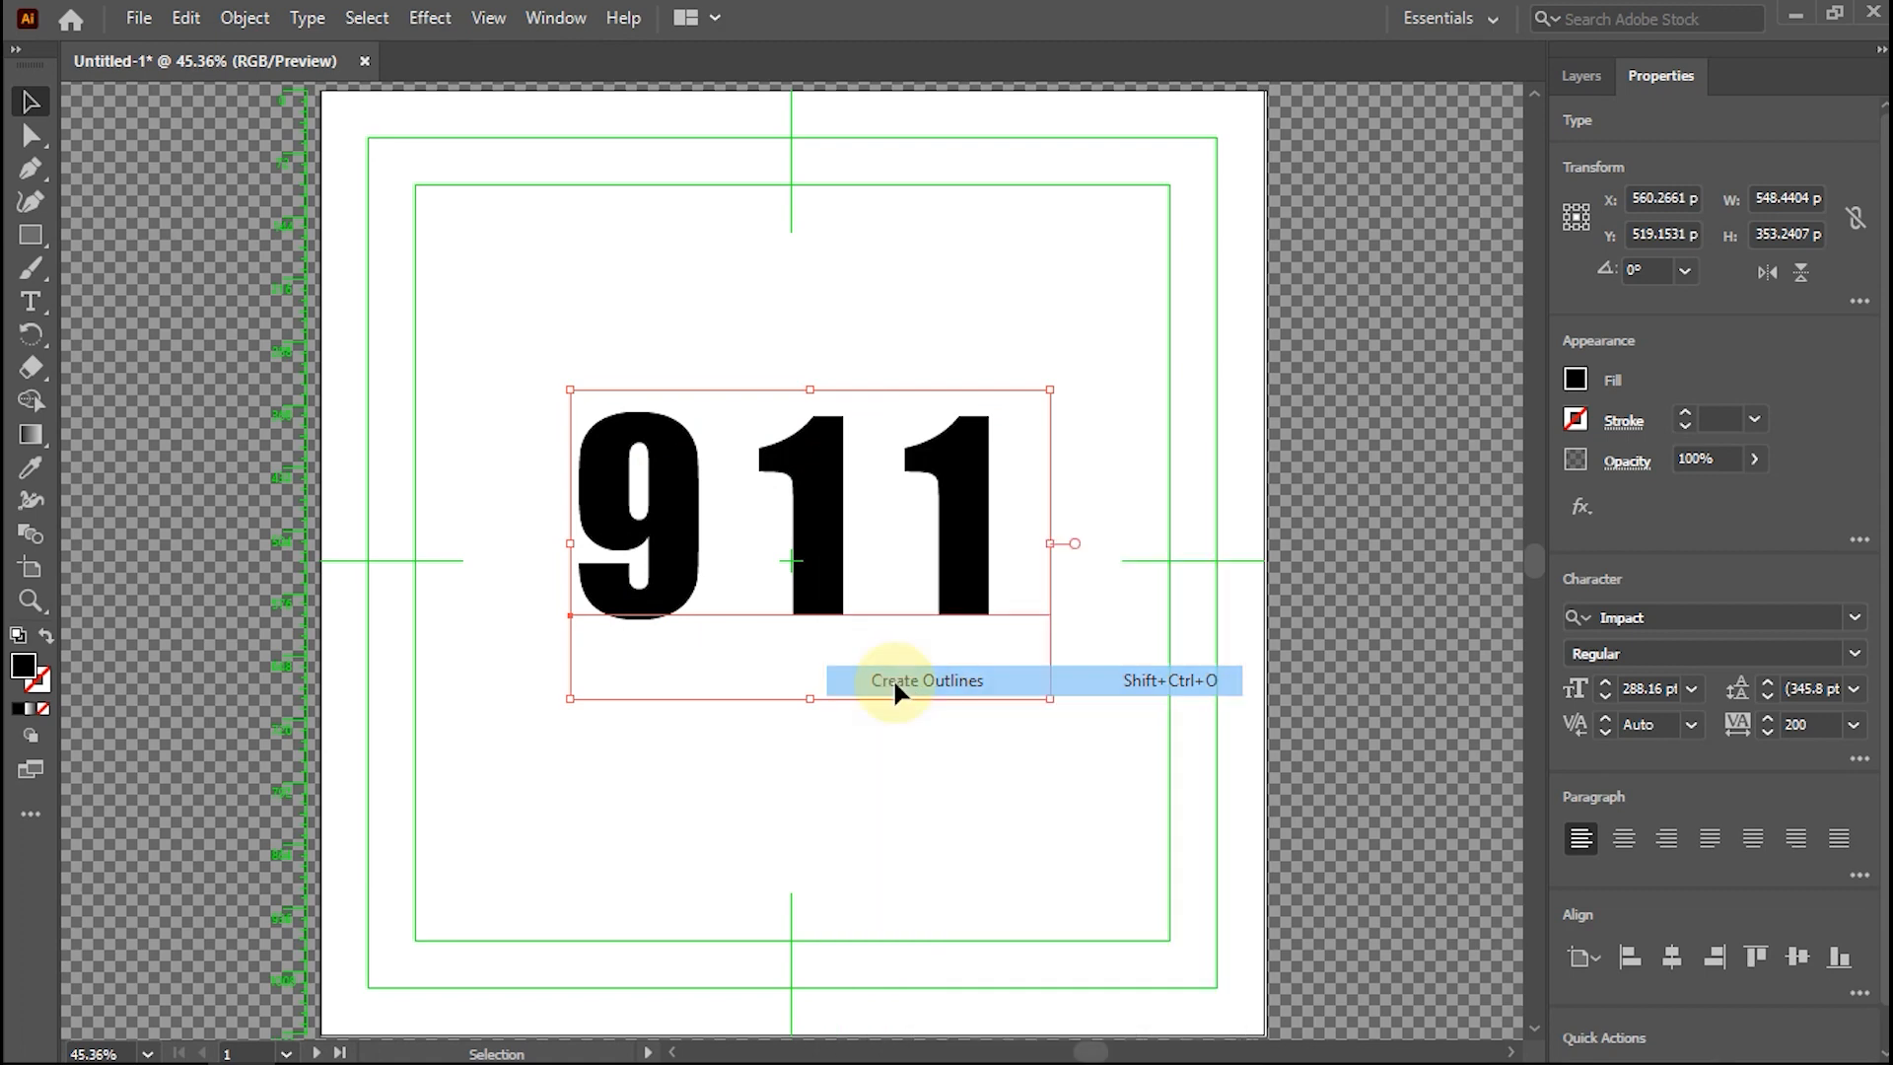
# Apply a 3D Rotate effect to the outlined 911 using the Isometric Top position.
pyautogui.click(431, 21)
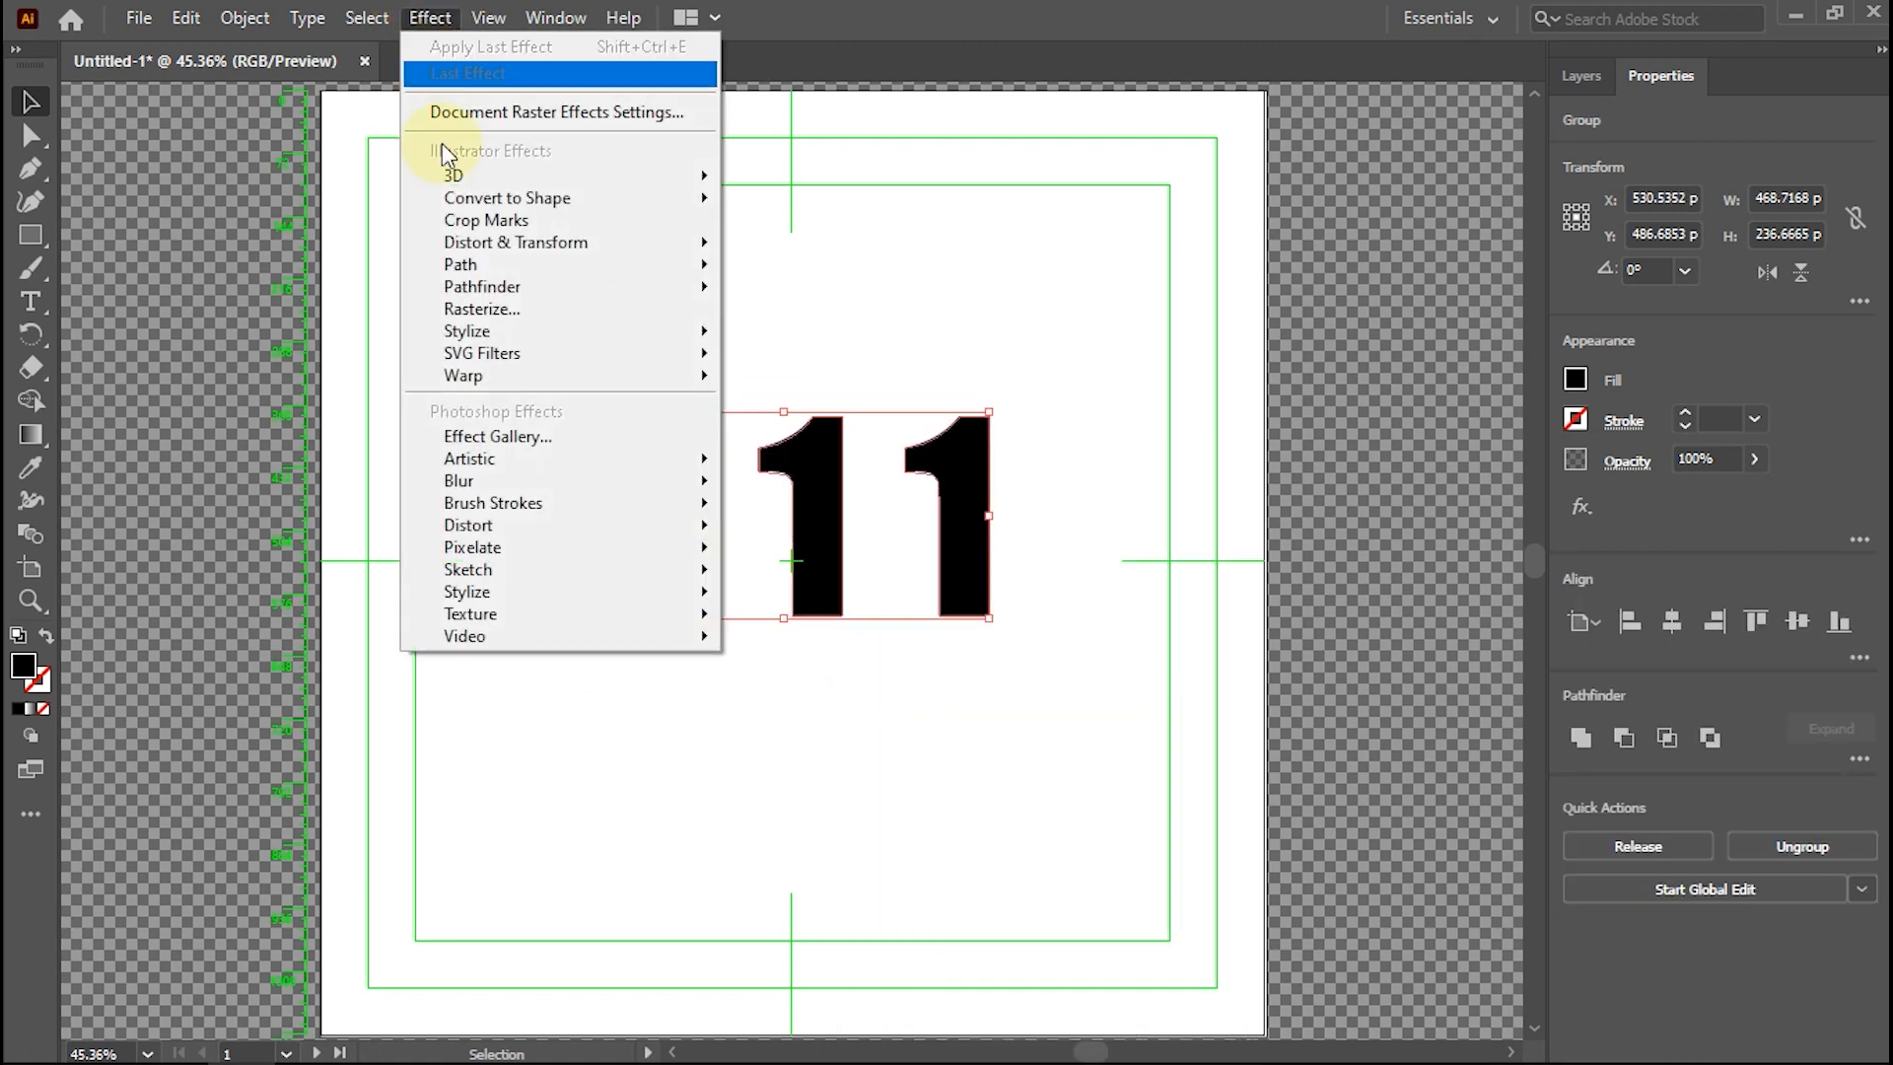
pyautogui.moveTo(617, 184)
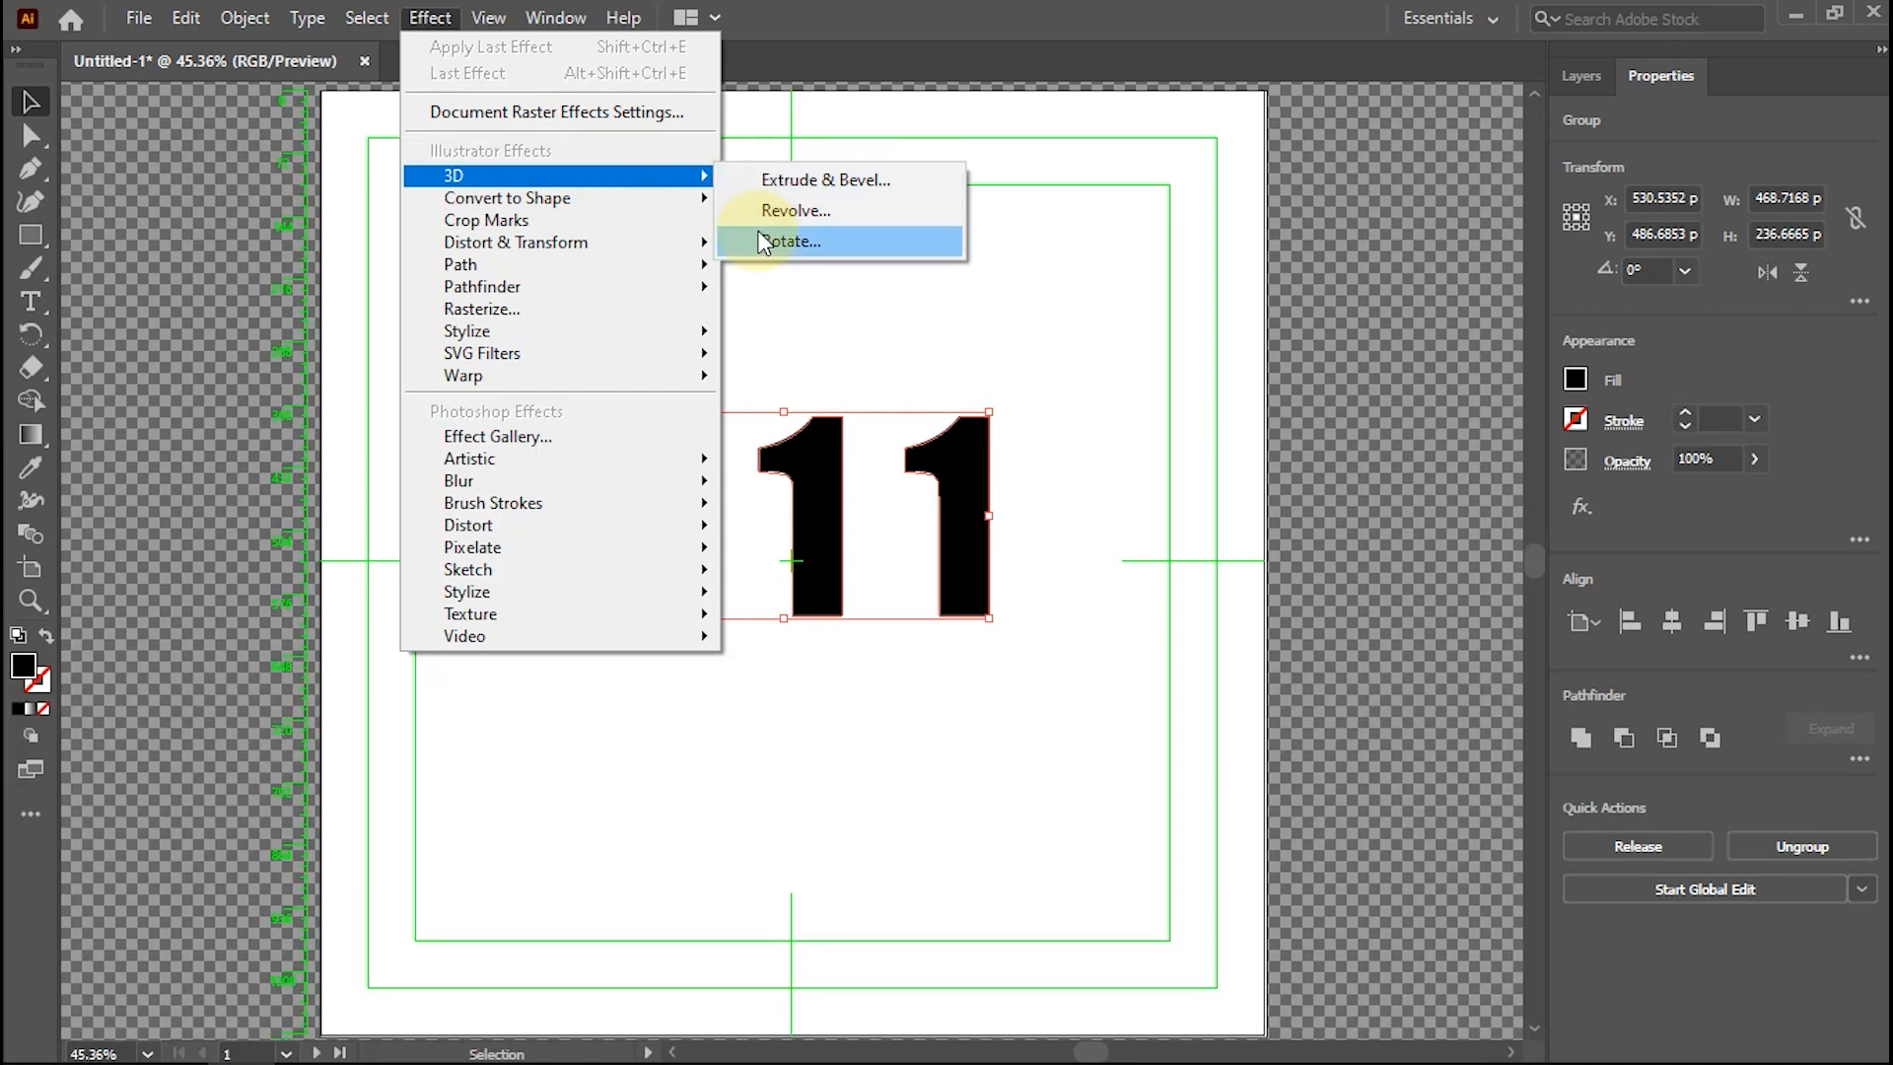
pyautogui.click(796, 241)
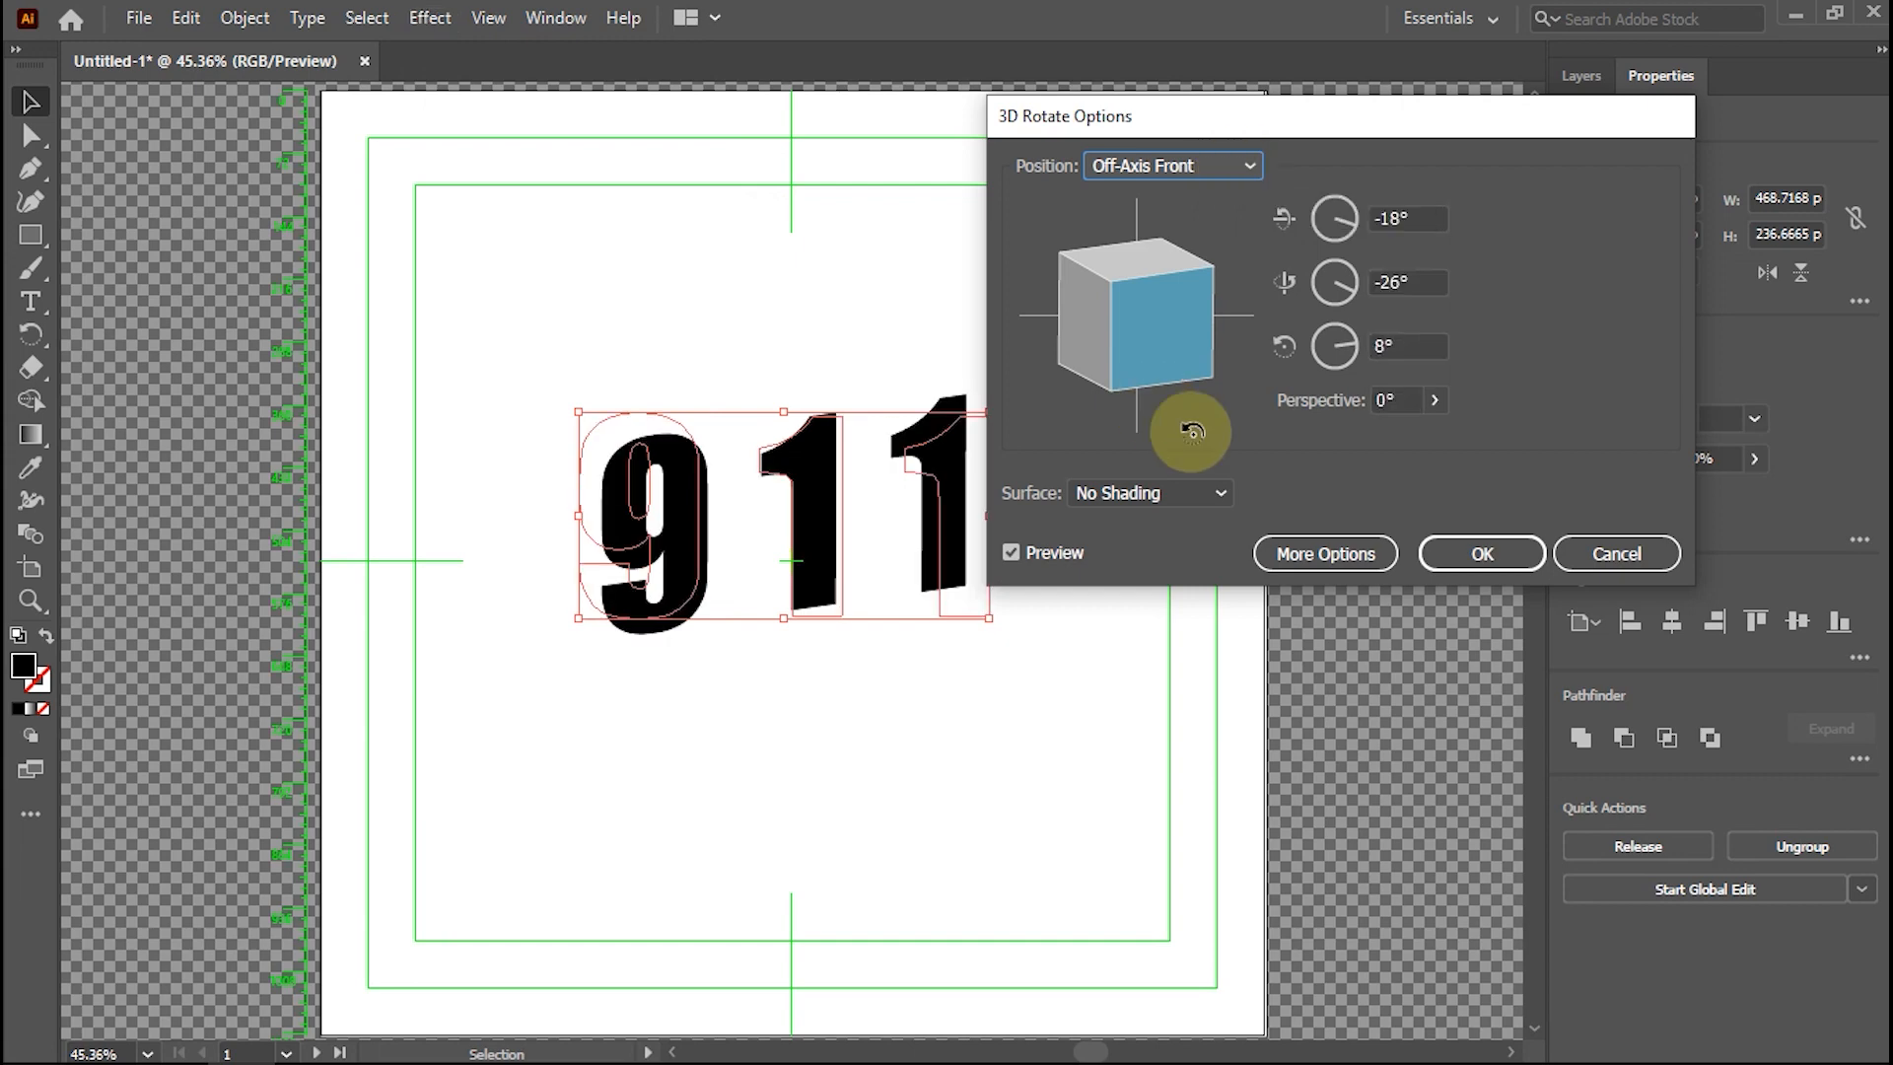
pyautogui.click(1205, 165)
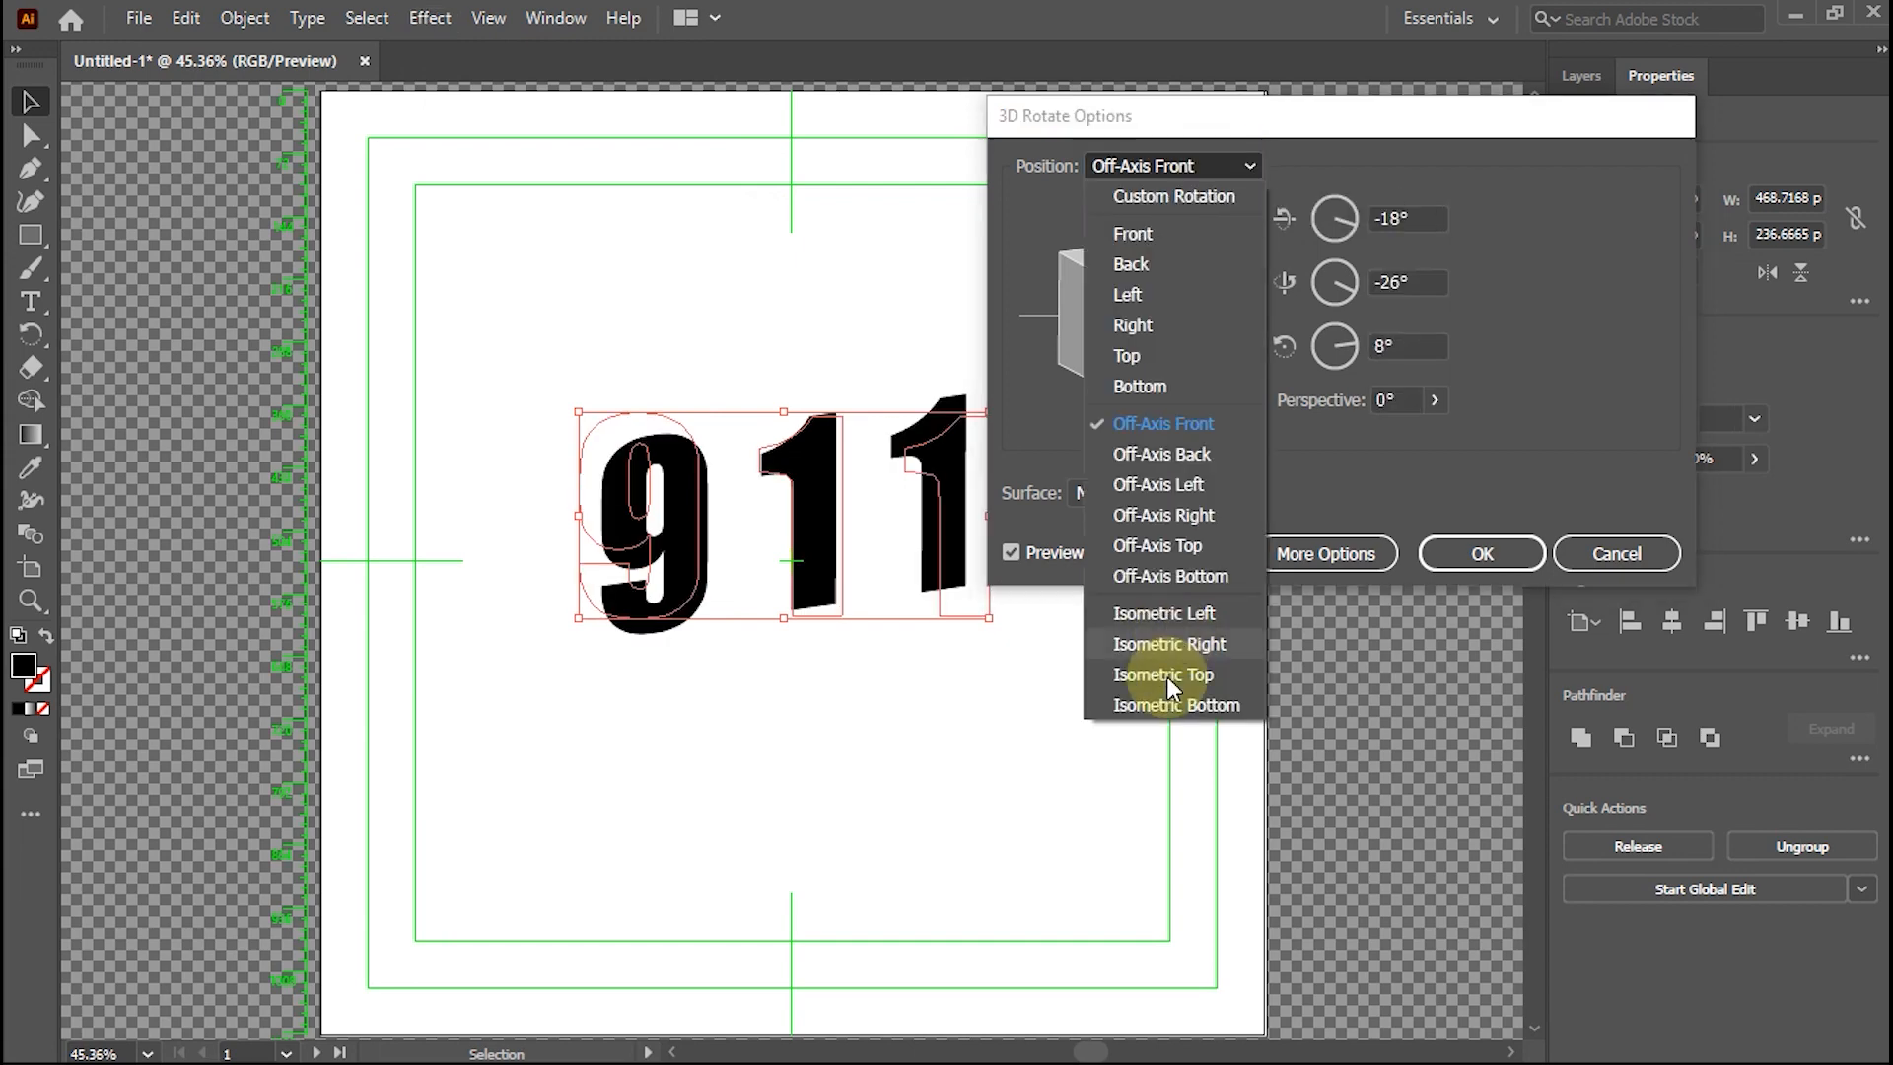
pyautogui.press('Escape')
pyautogui.click(1196, 490)
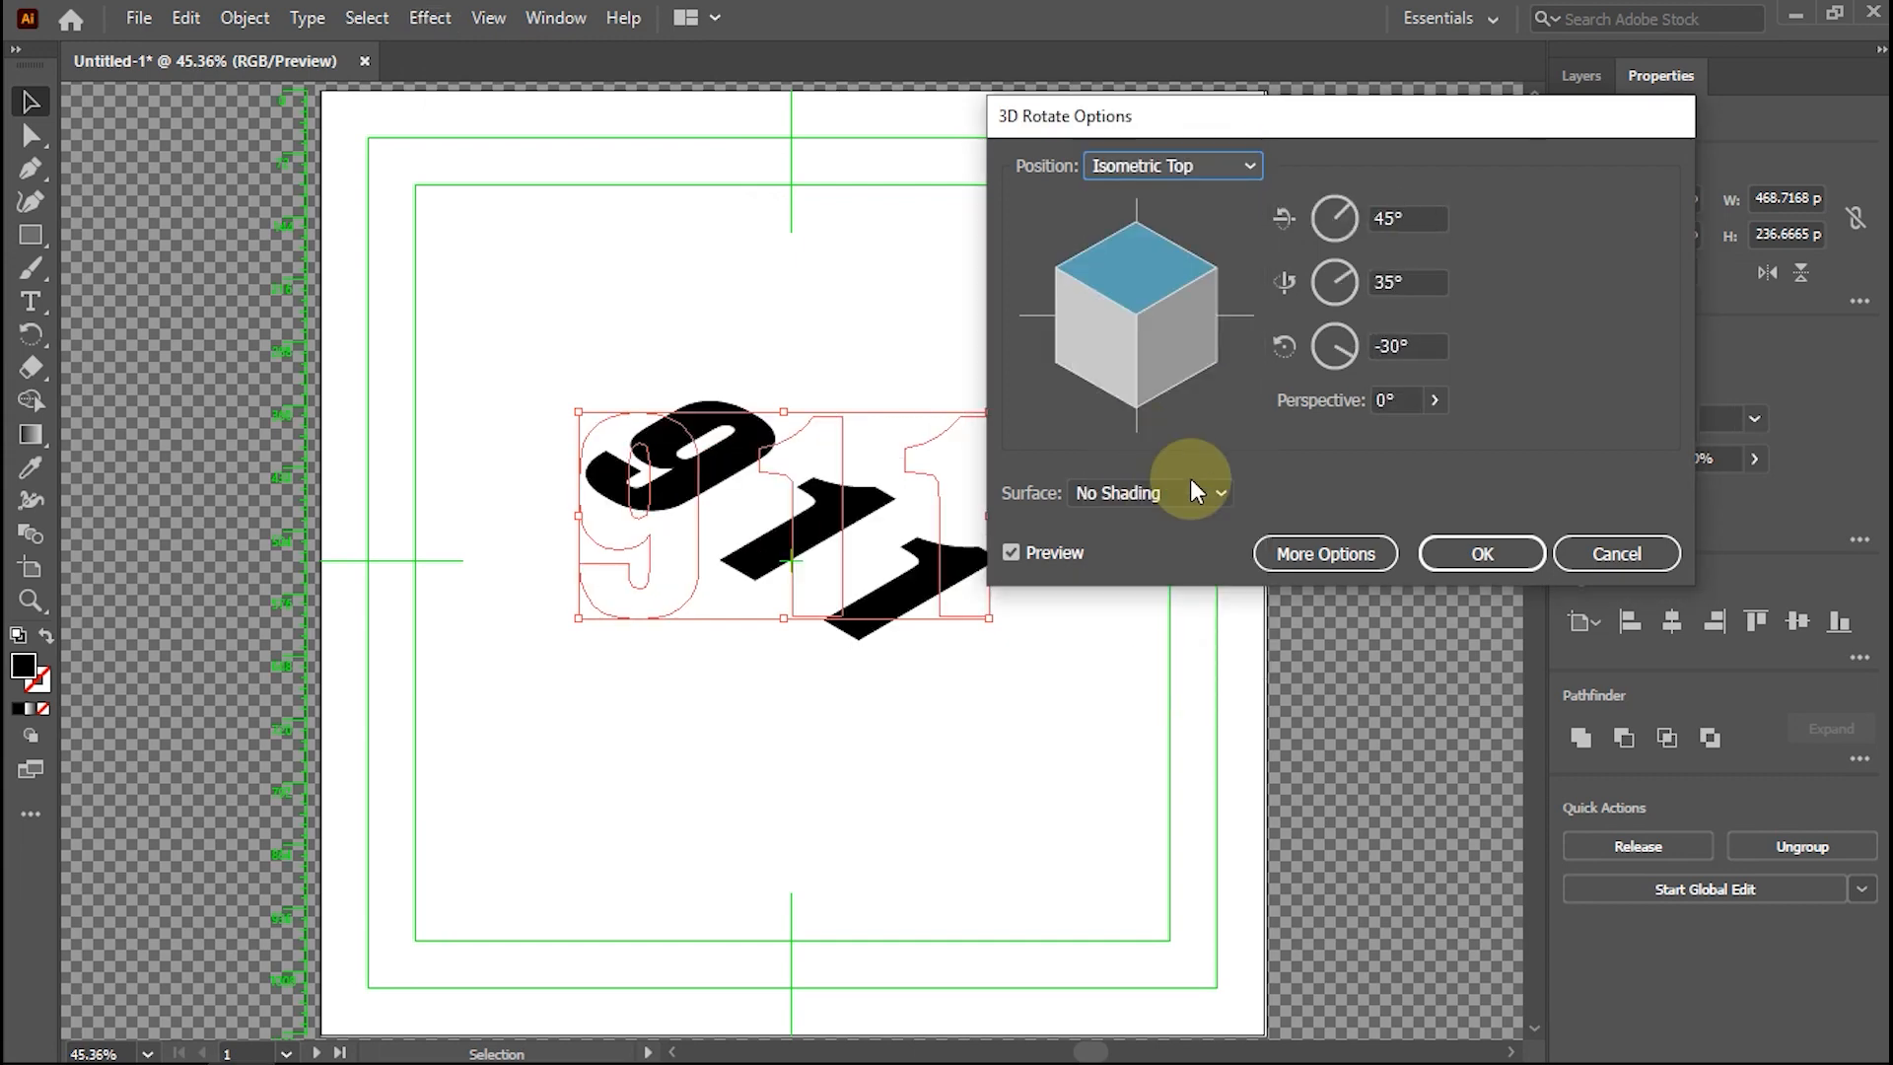
pyautogui.click(1461, 555)
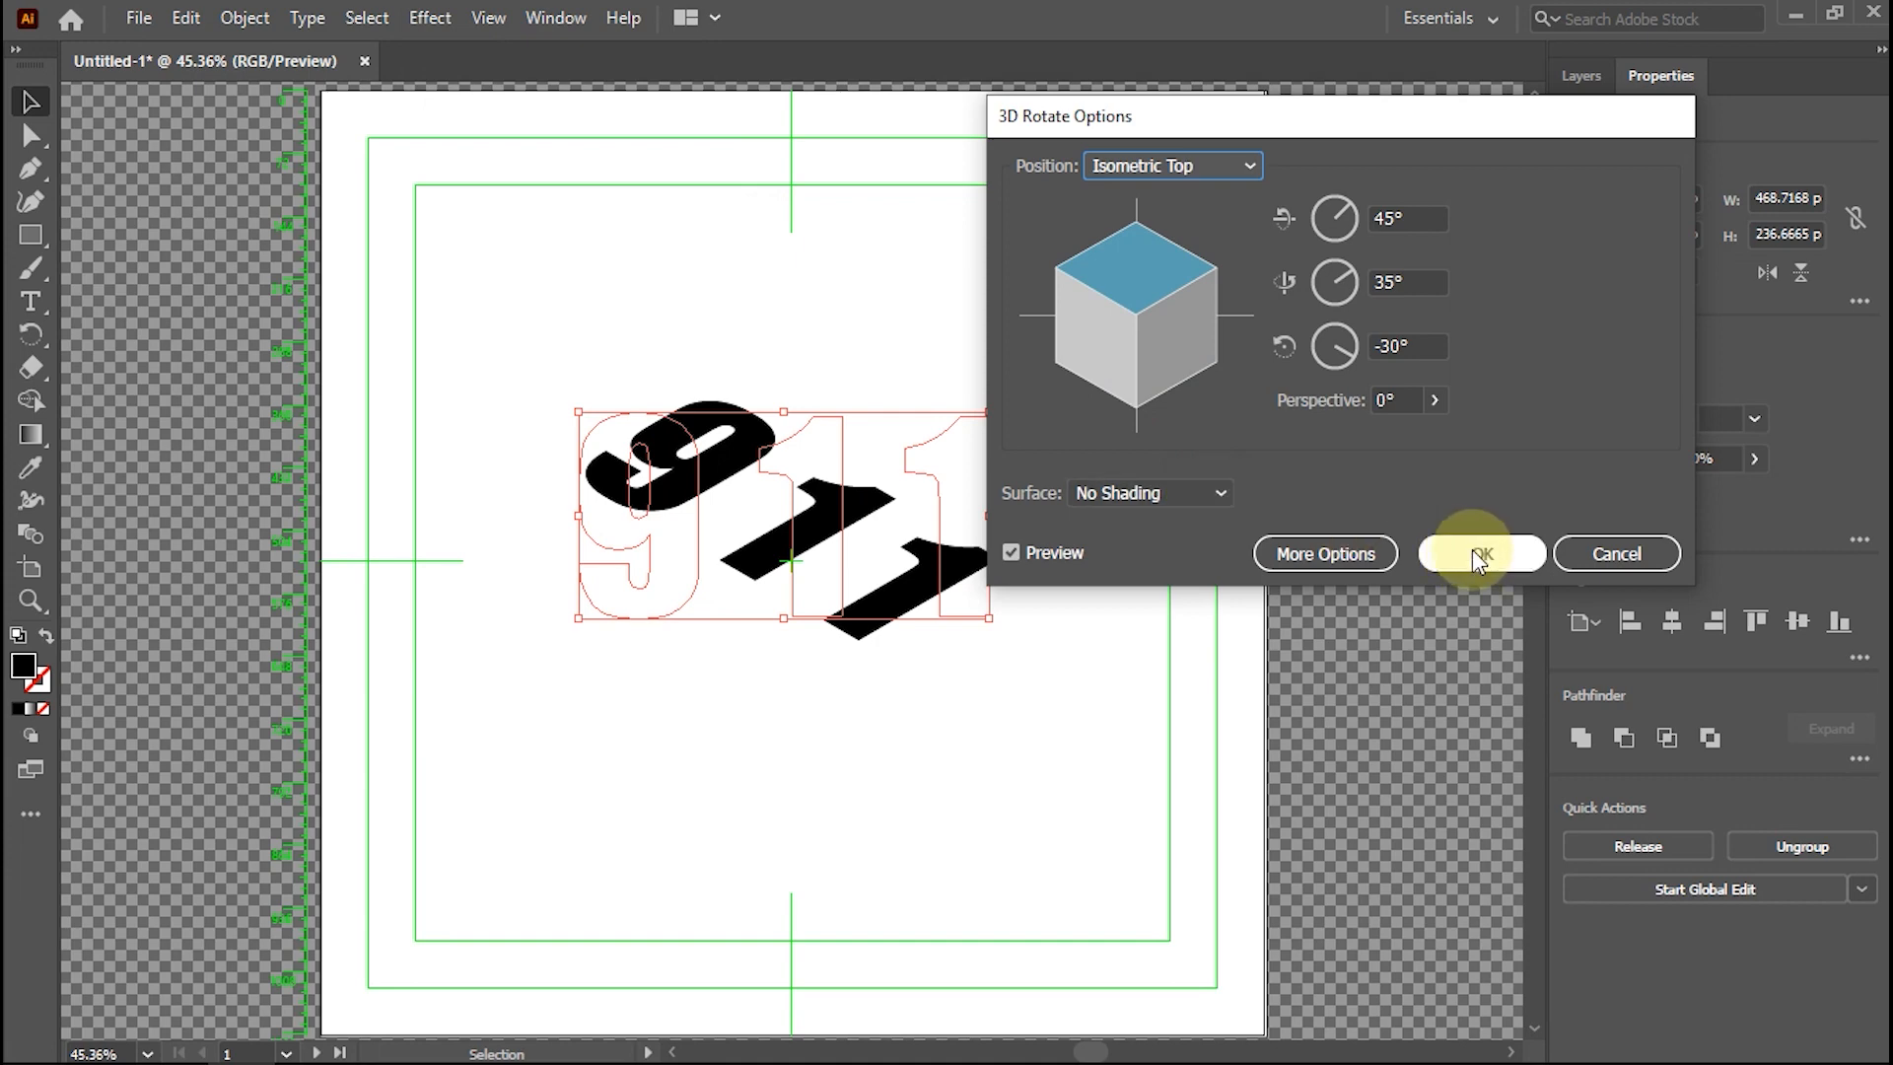
pyautogui.click(1471, 552)
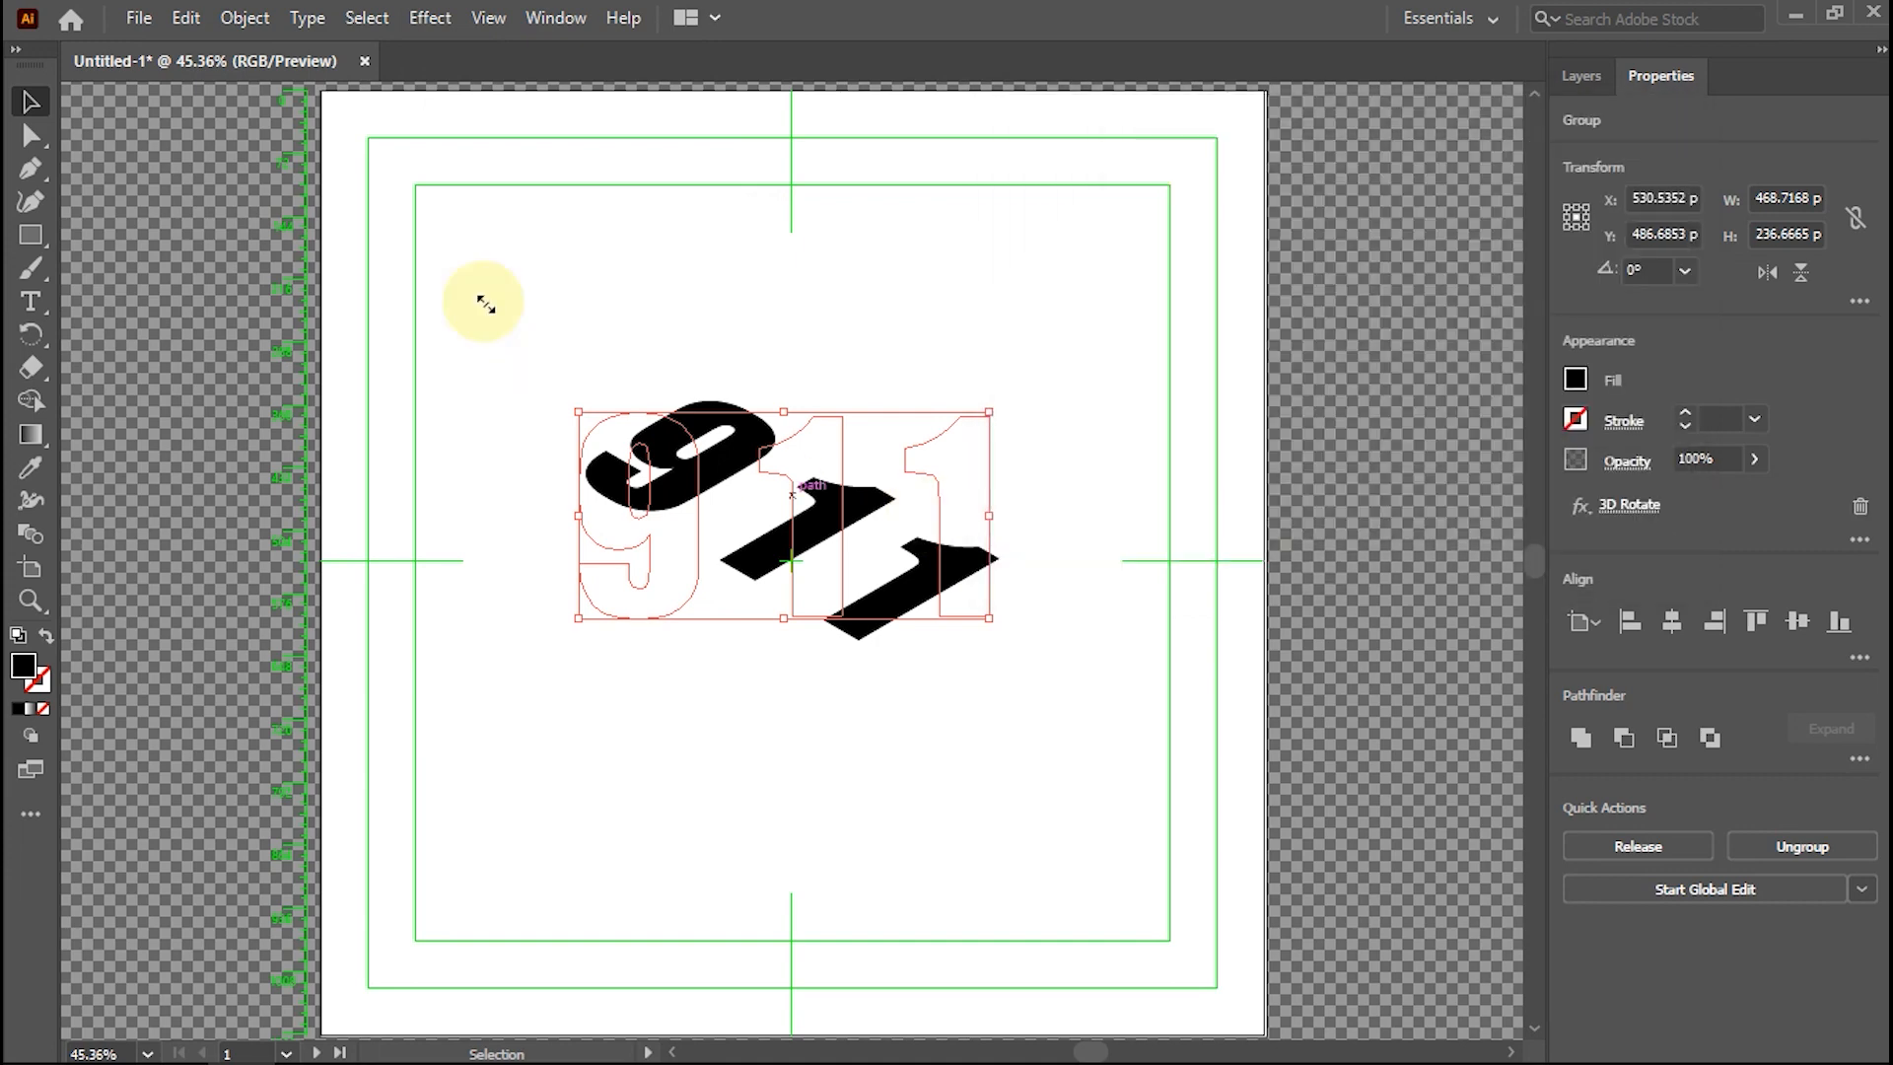
# Enlarge the rotated 911 proportionally to about 649 px wide and reposition it near the artboard's centre.
pyautogui.moveTo(485, 305); pyautogui.dragTo(678, 429)
pyautogui.moveTo(533, 373); pyautogui.dragTo(472, 335)
pyautogui.moveTo(647, 450); pyautogui.dragTo(671, 465)
# Expand the appearance of the rotated 911 and ungroup the result.
pyautogui.click(245, 18)
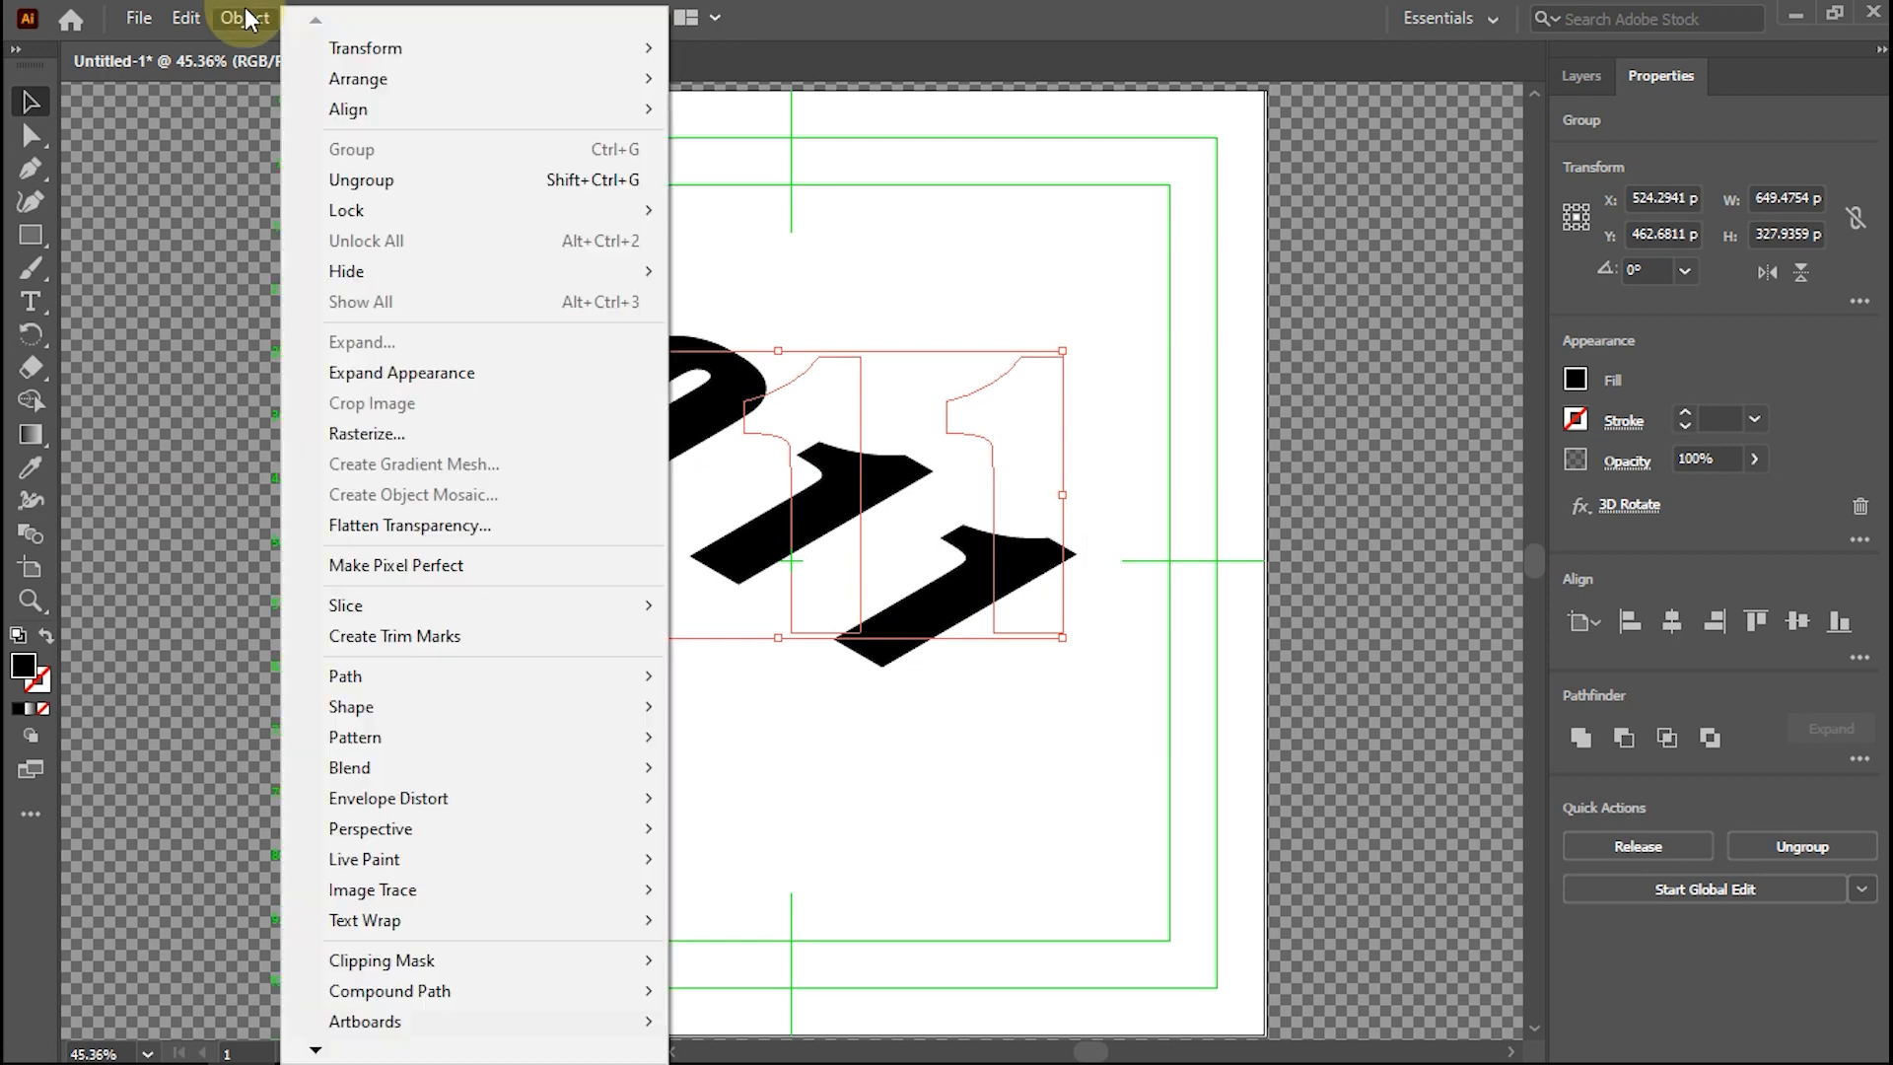
pyautogui.click(430, 375)
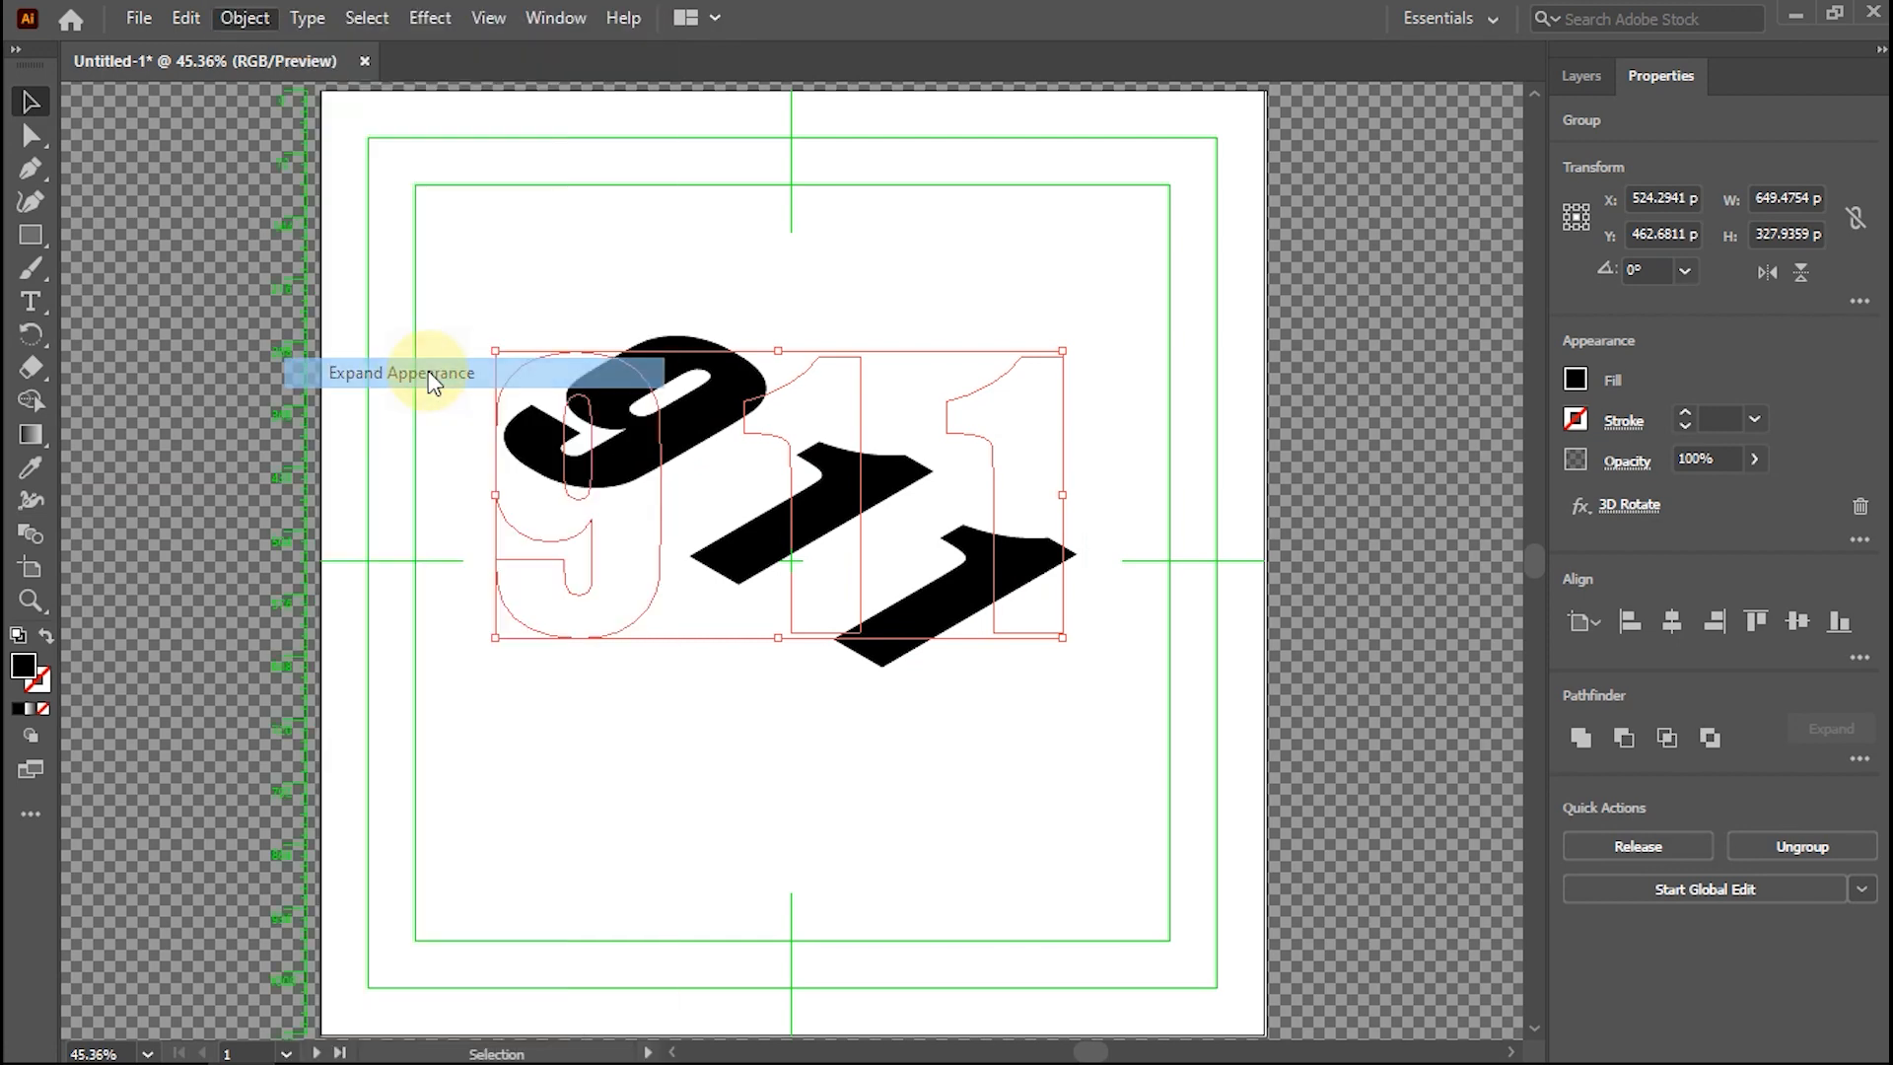
pyautogui.rightClick(650, 475)
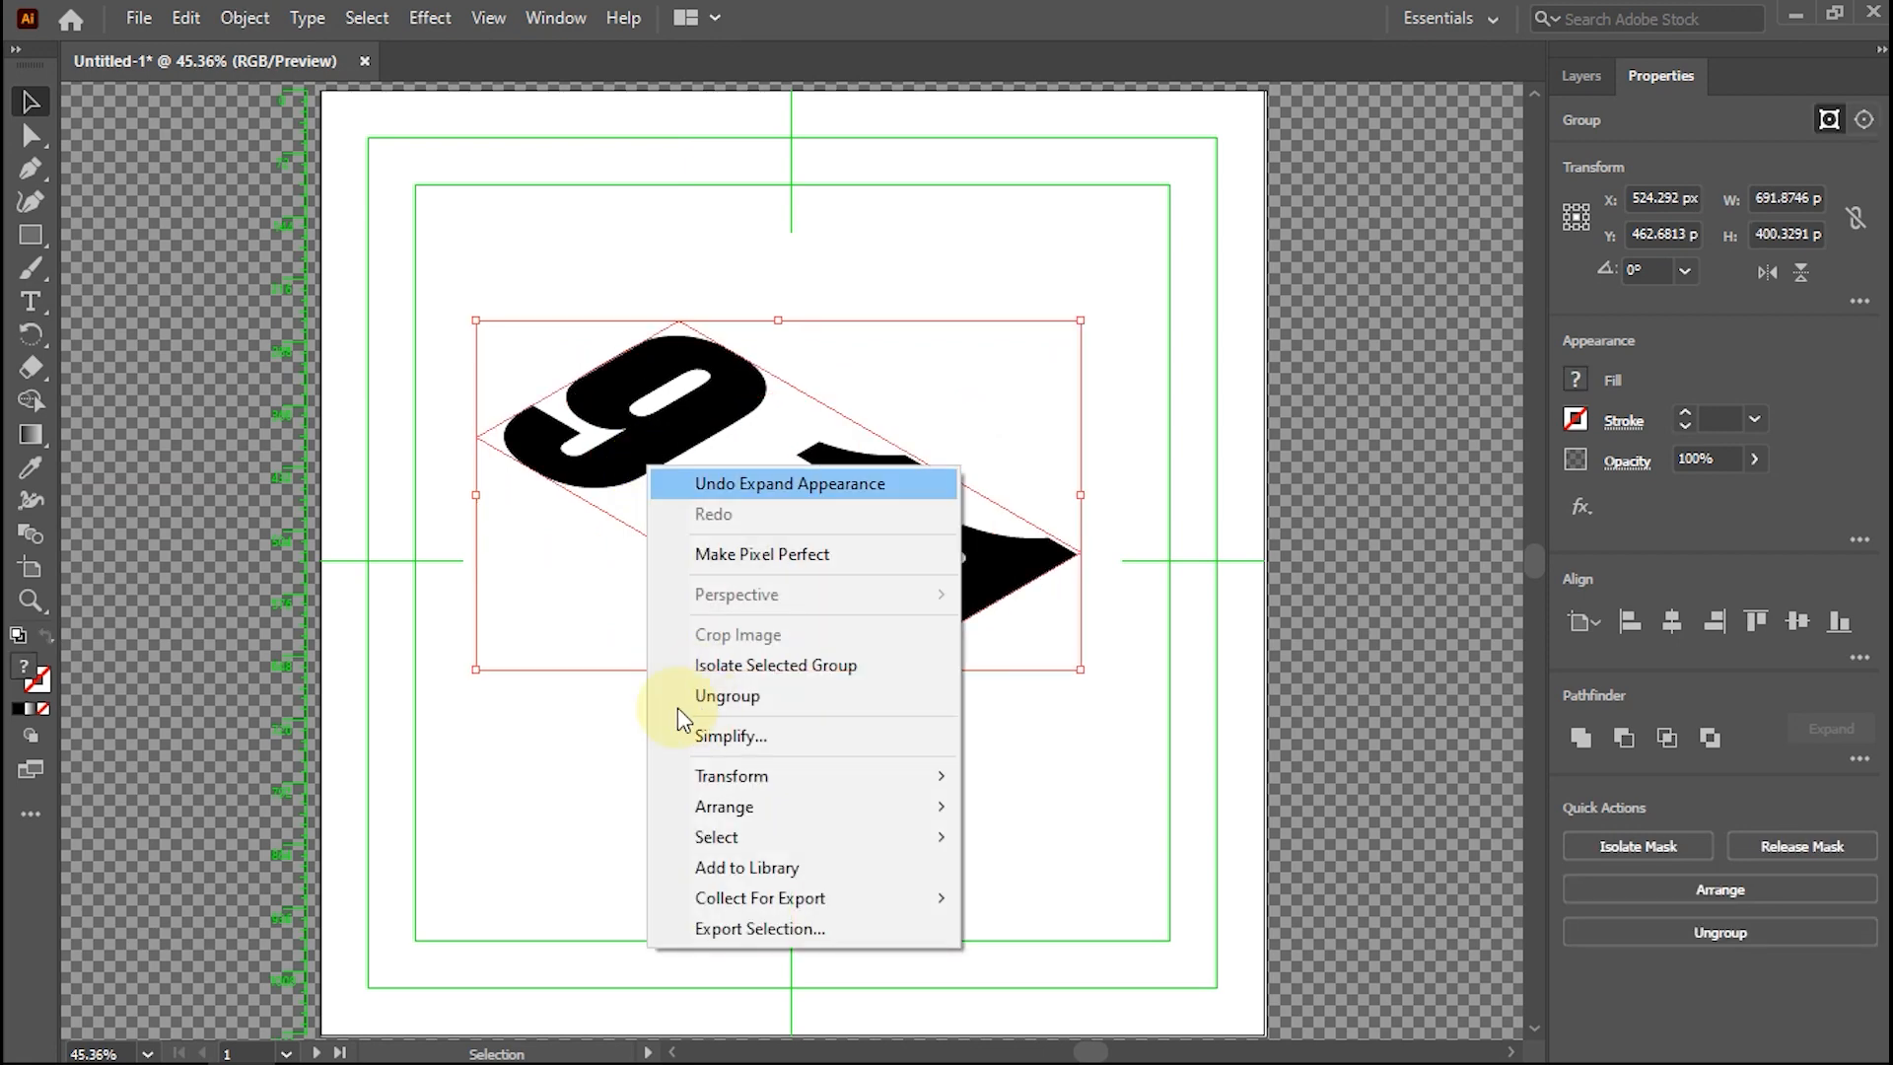
pyautogui.click(769, 702)
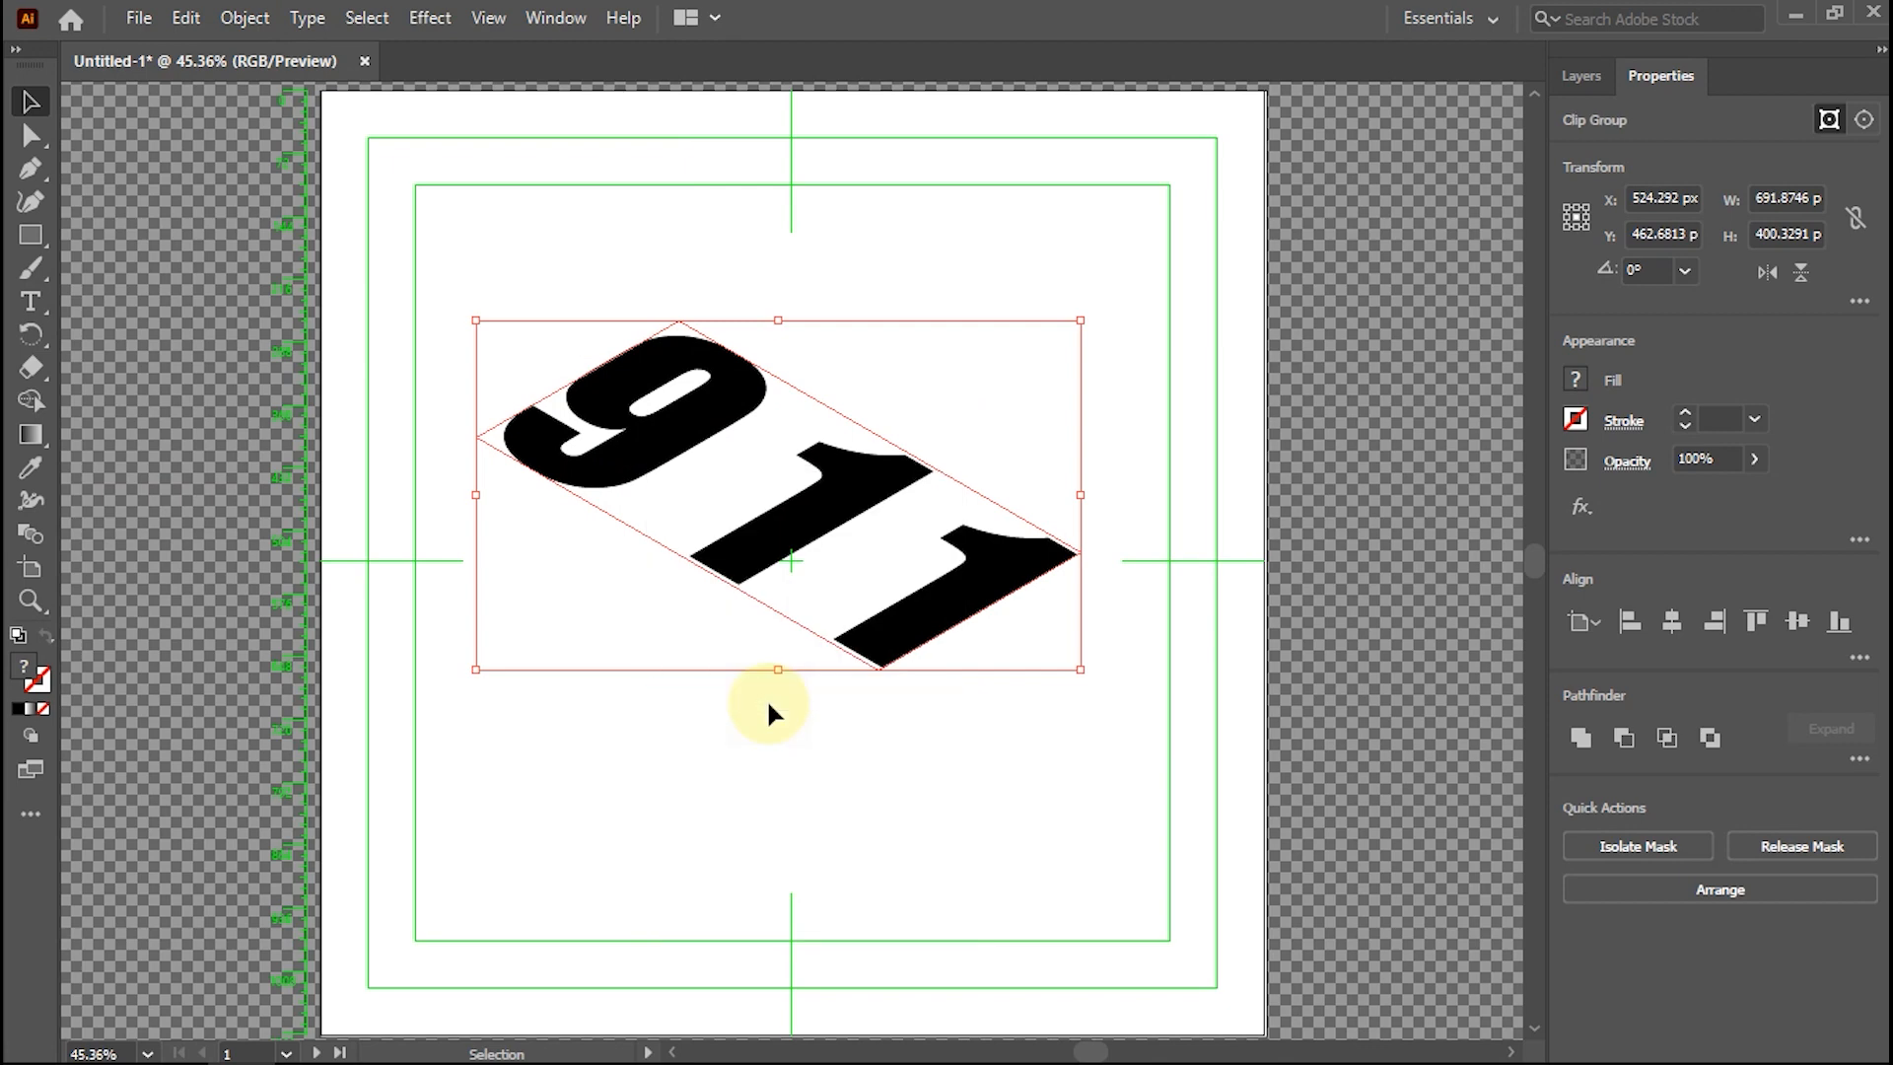
# Release the clipping mask on the 911 and delete the leftover mask path from Layer 2.
pyautogui.rightClick(821, 476)
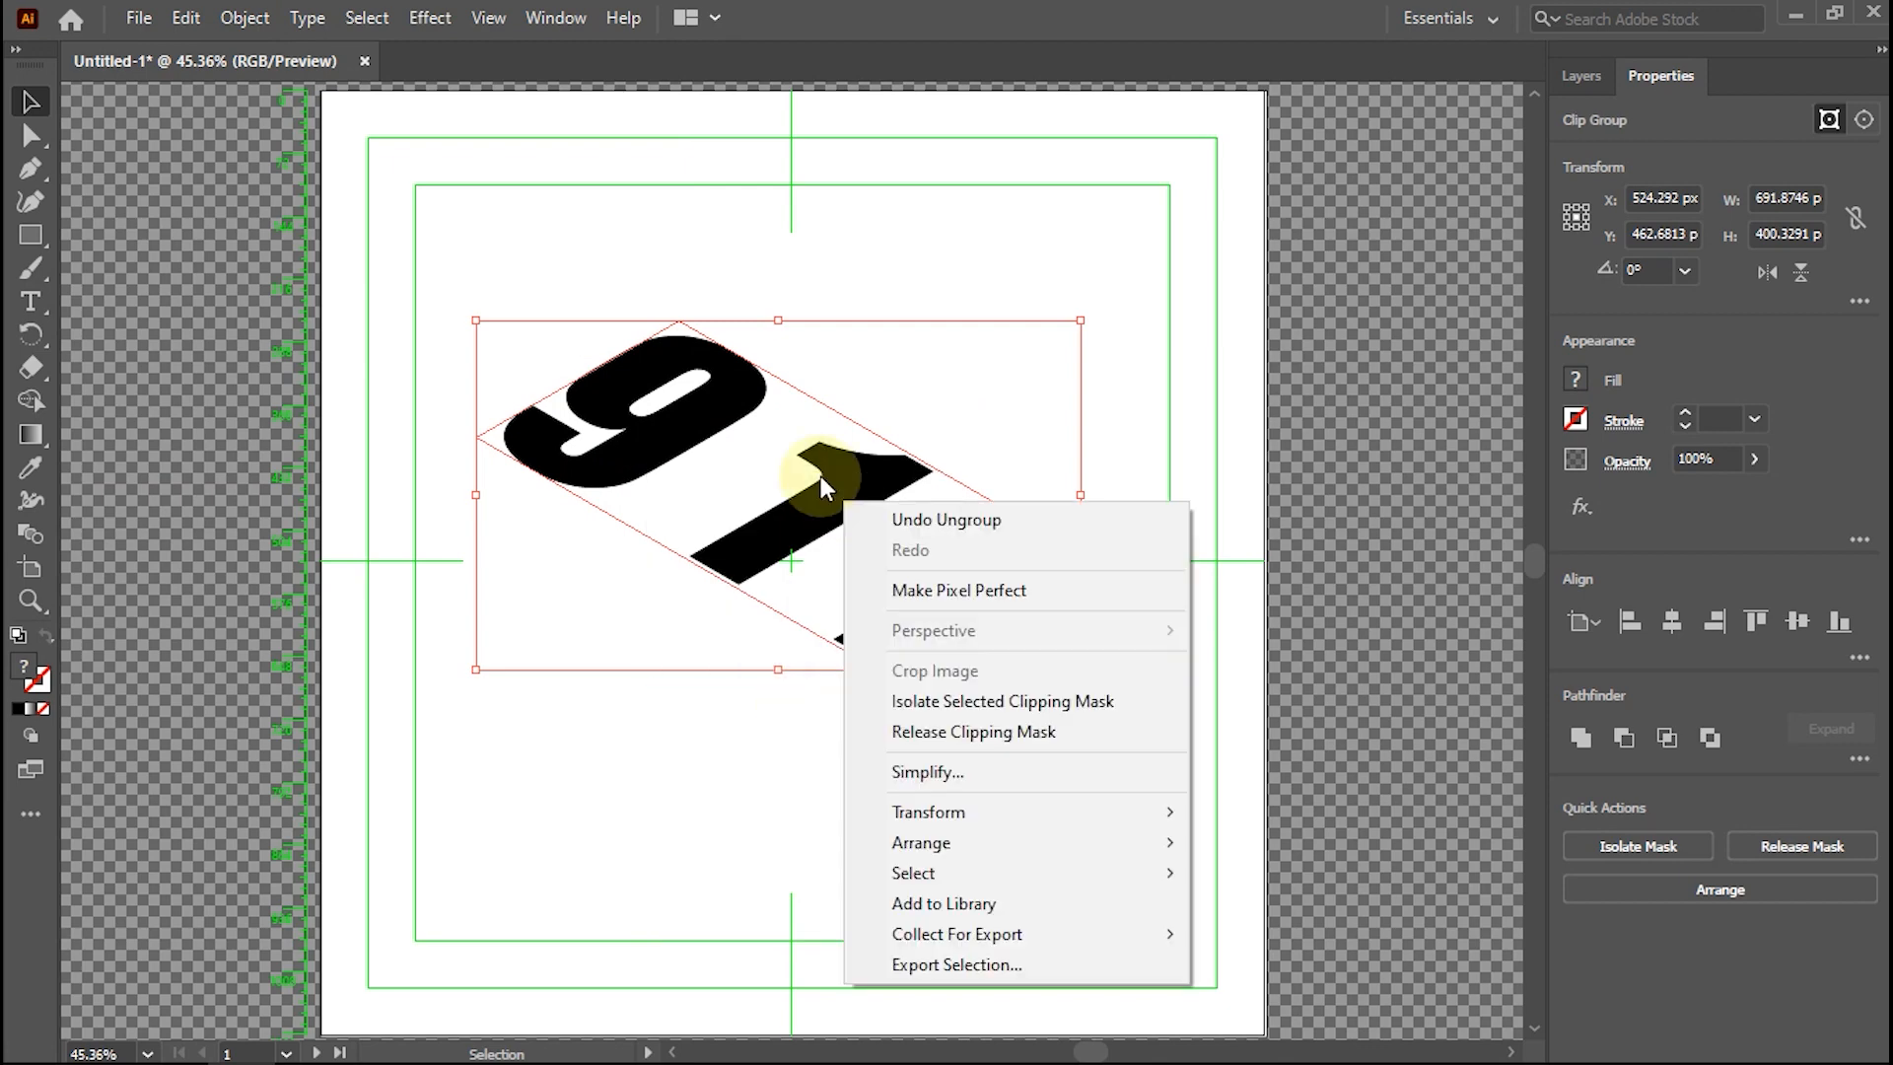
pyautogui.click(953, 733)
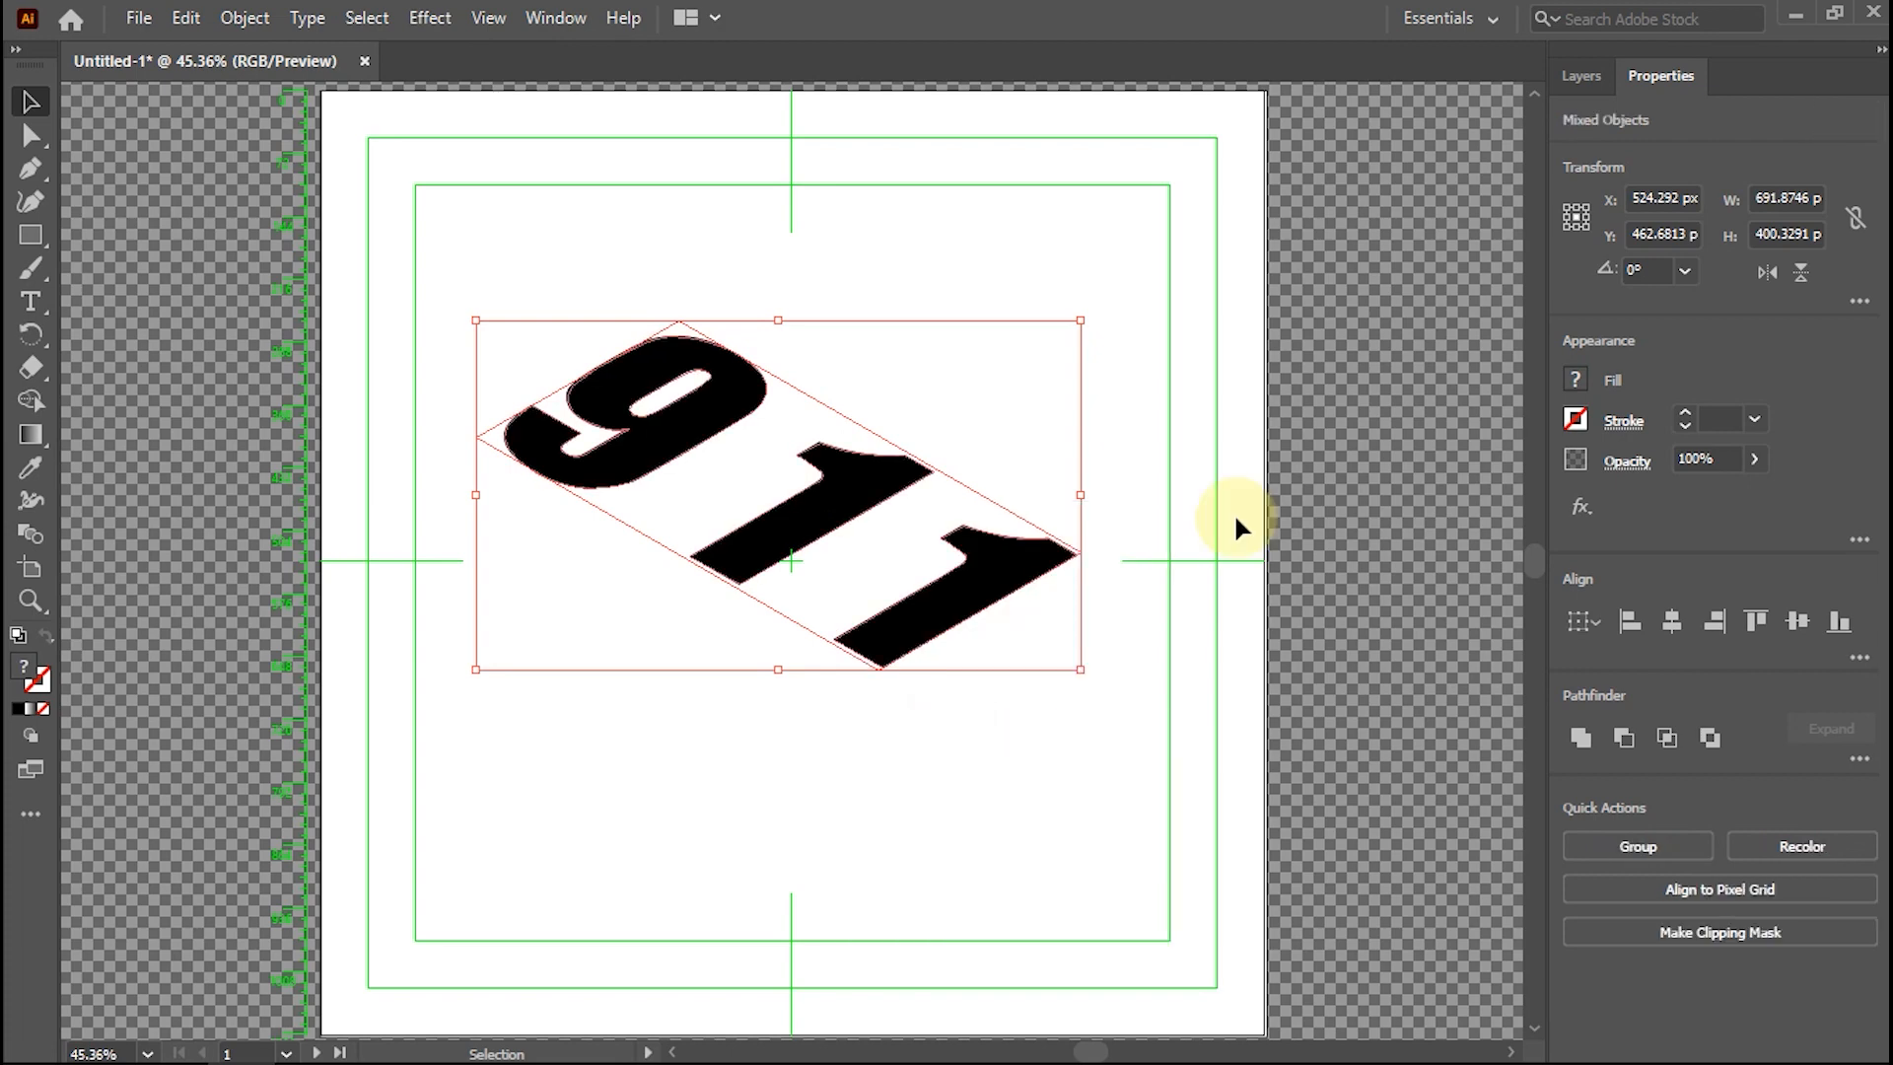
pyautogui.click(996, 403)
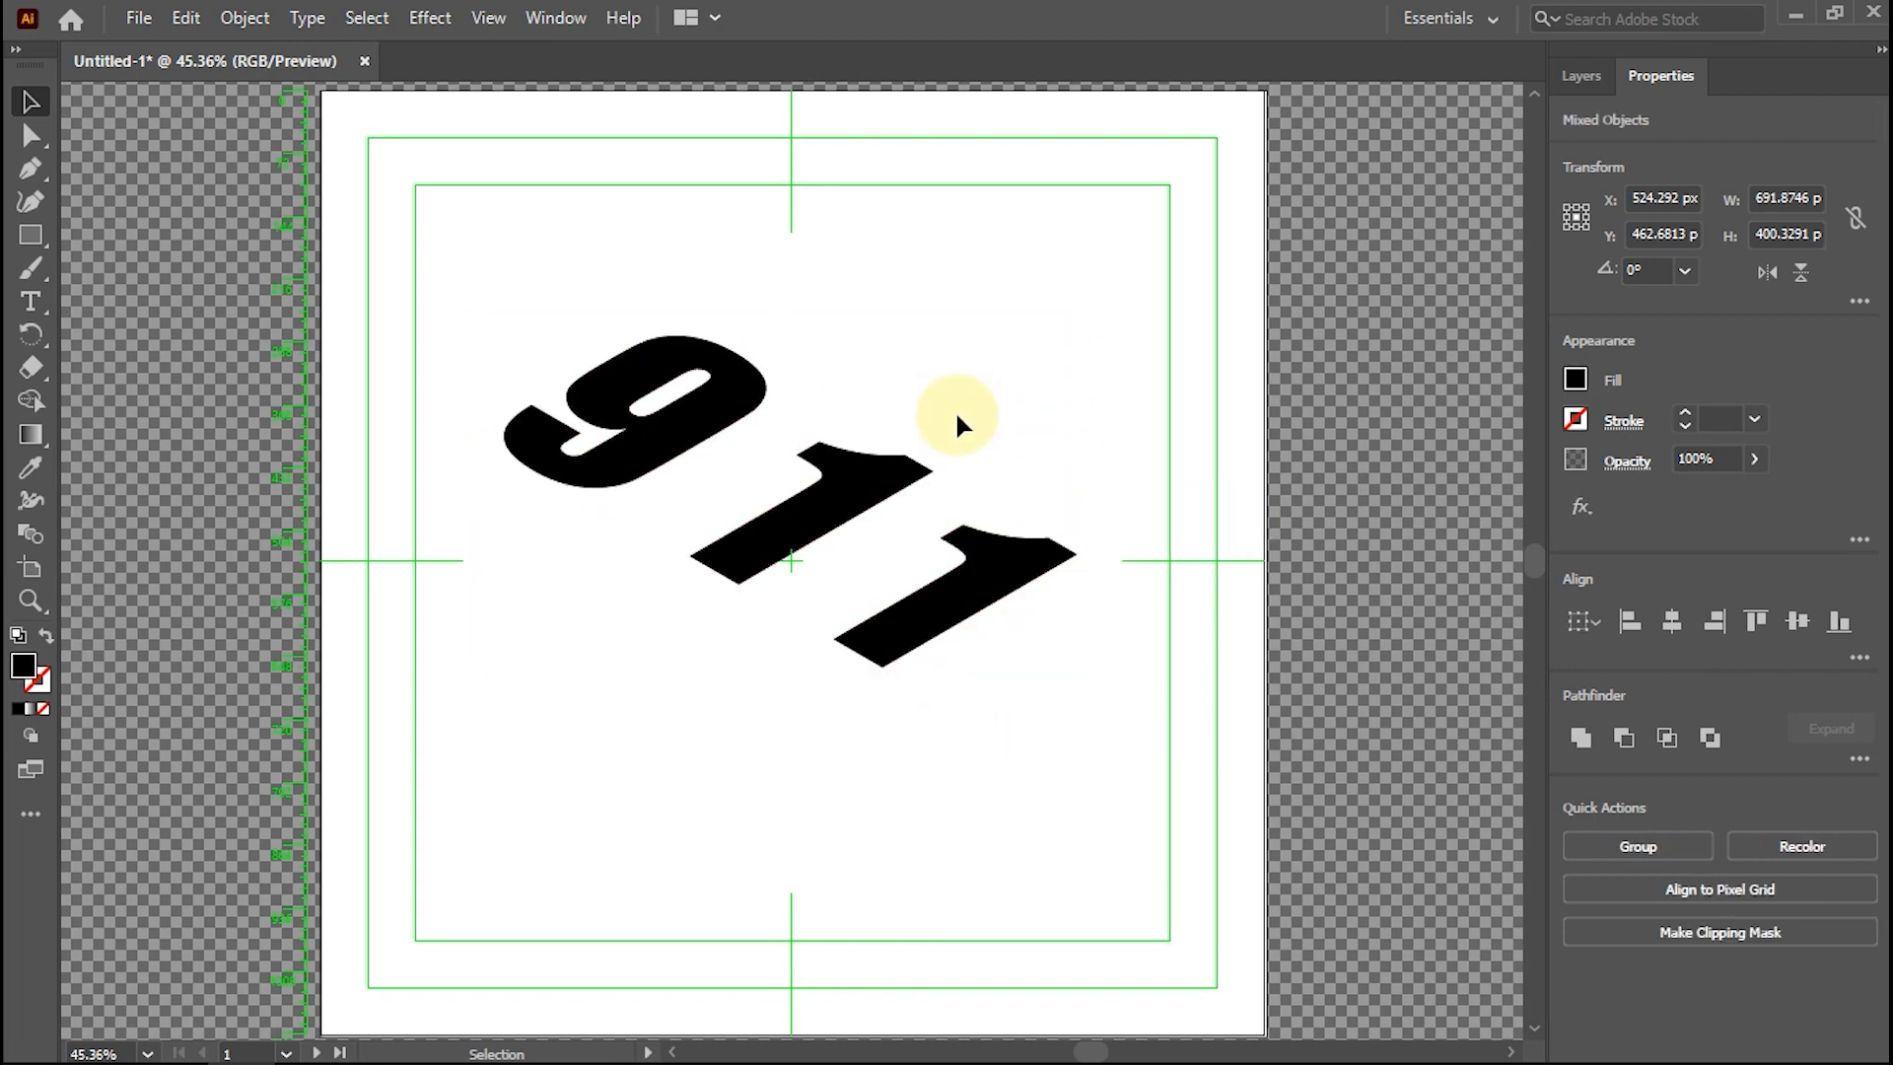
pyautogui.click(1581, 76)
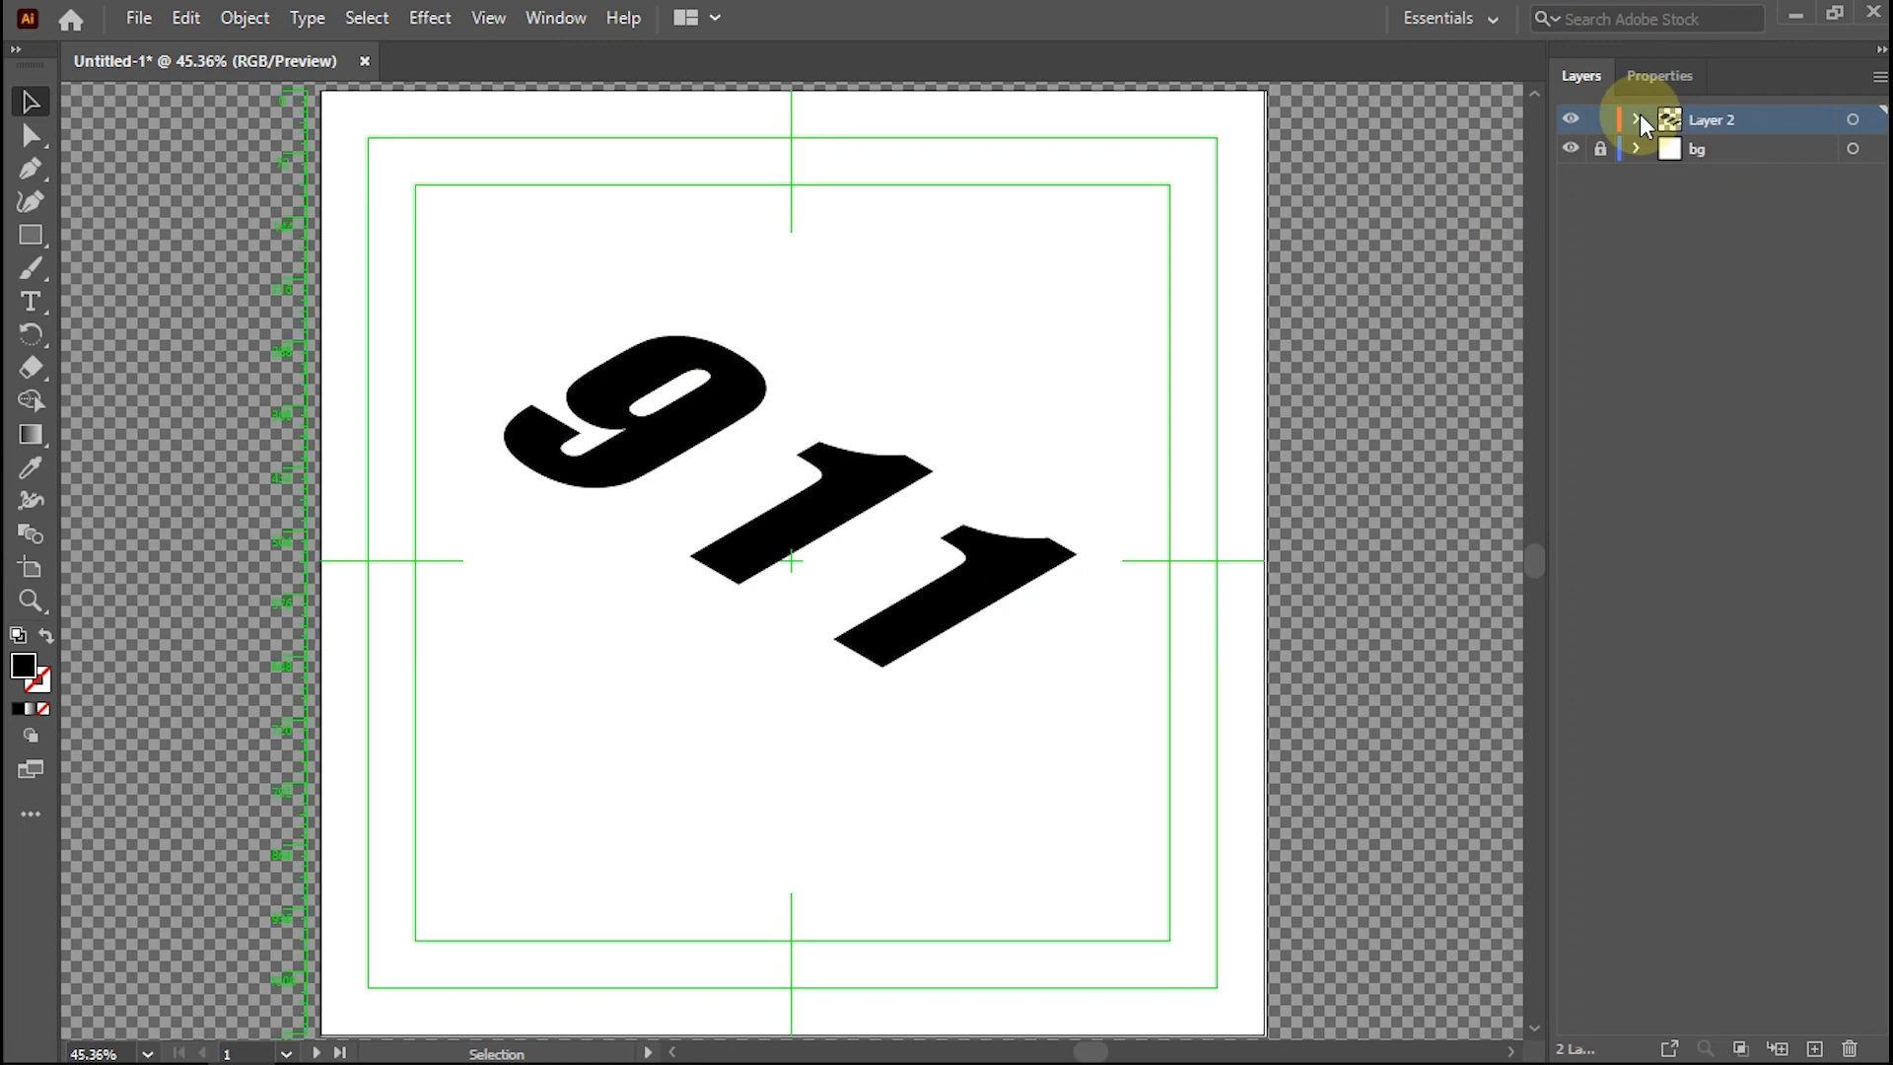
pyautogui.click(1733, 188)
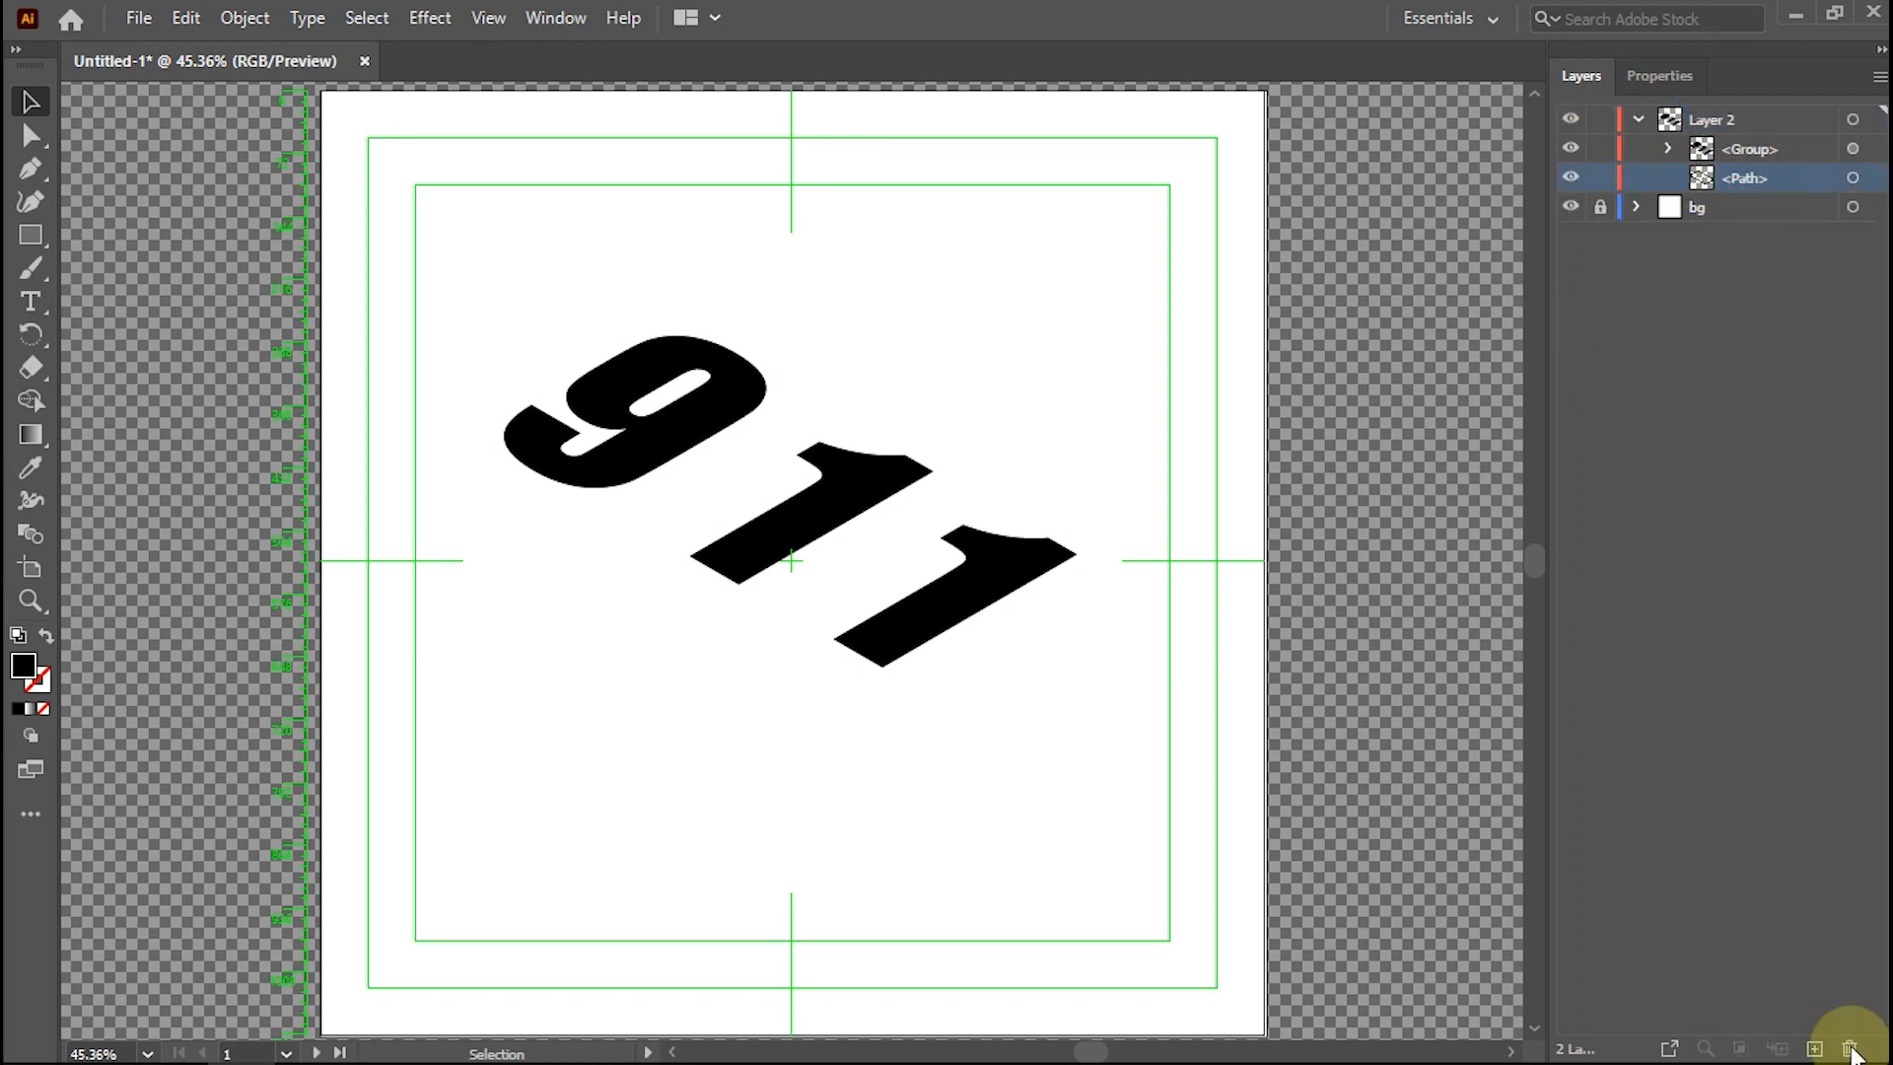
pyautogui.click(1851, 1049)
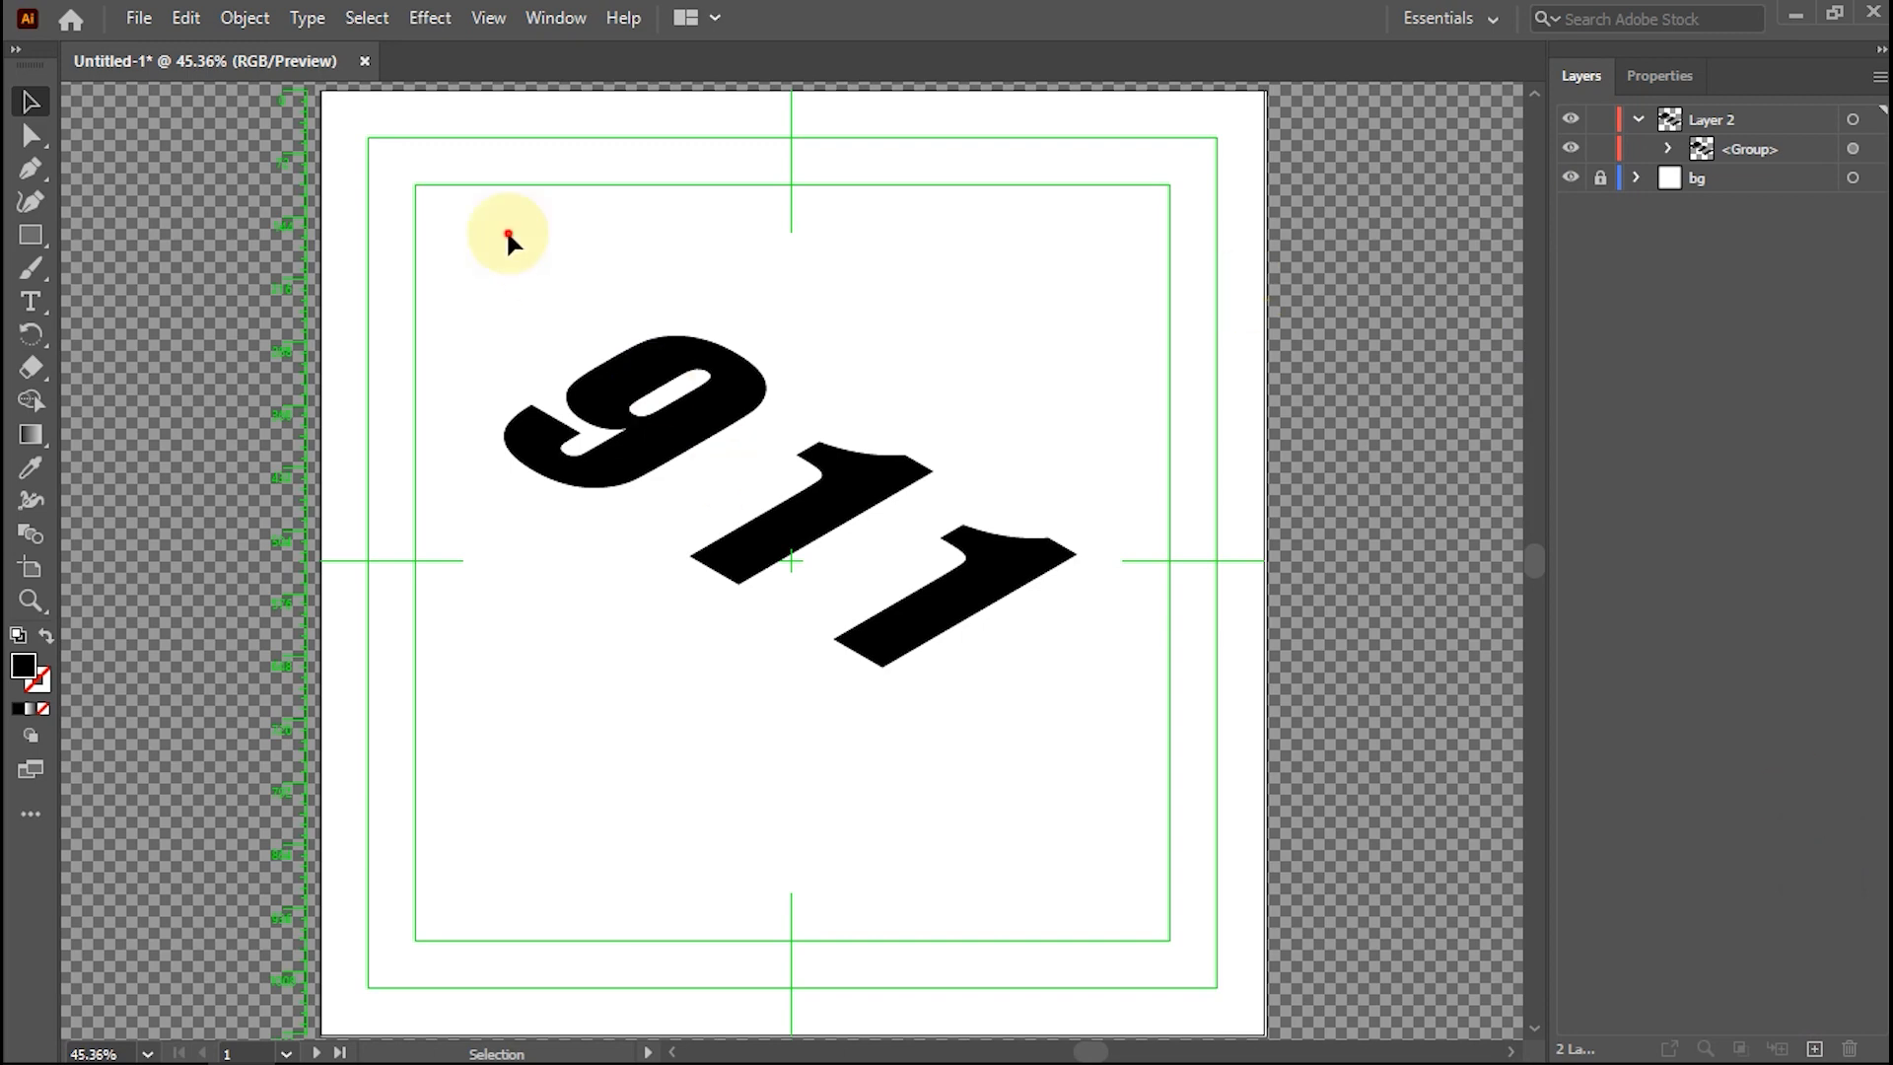
# Copy the 911 group and paste the duplicate in front of the original.
pyautogui.moveTo(1120, 838); pyautogui.dragTo(702, 511)
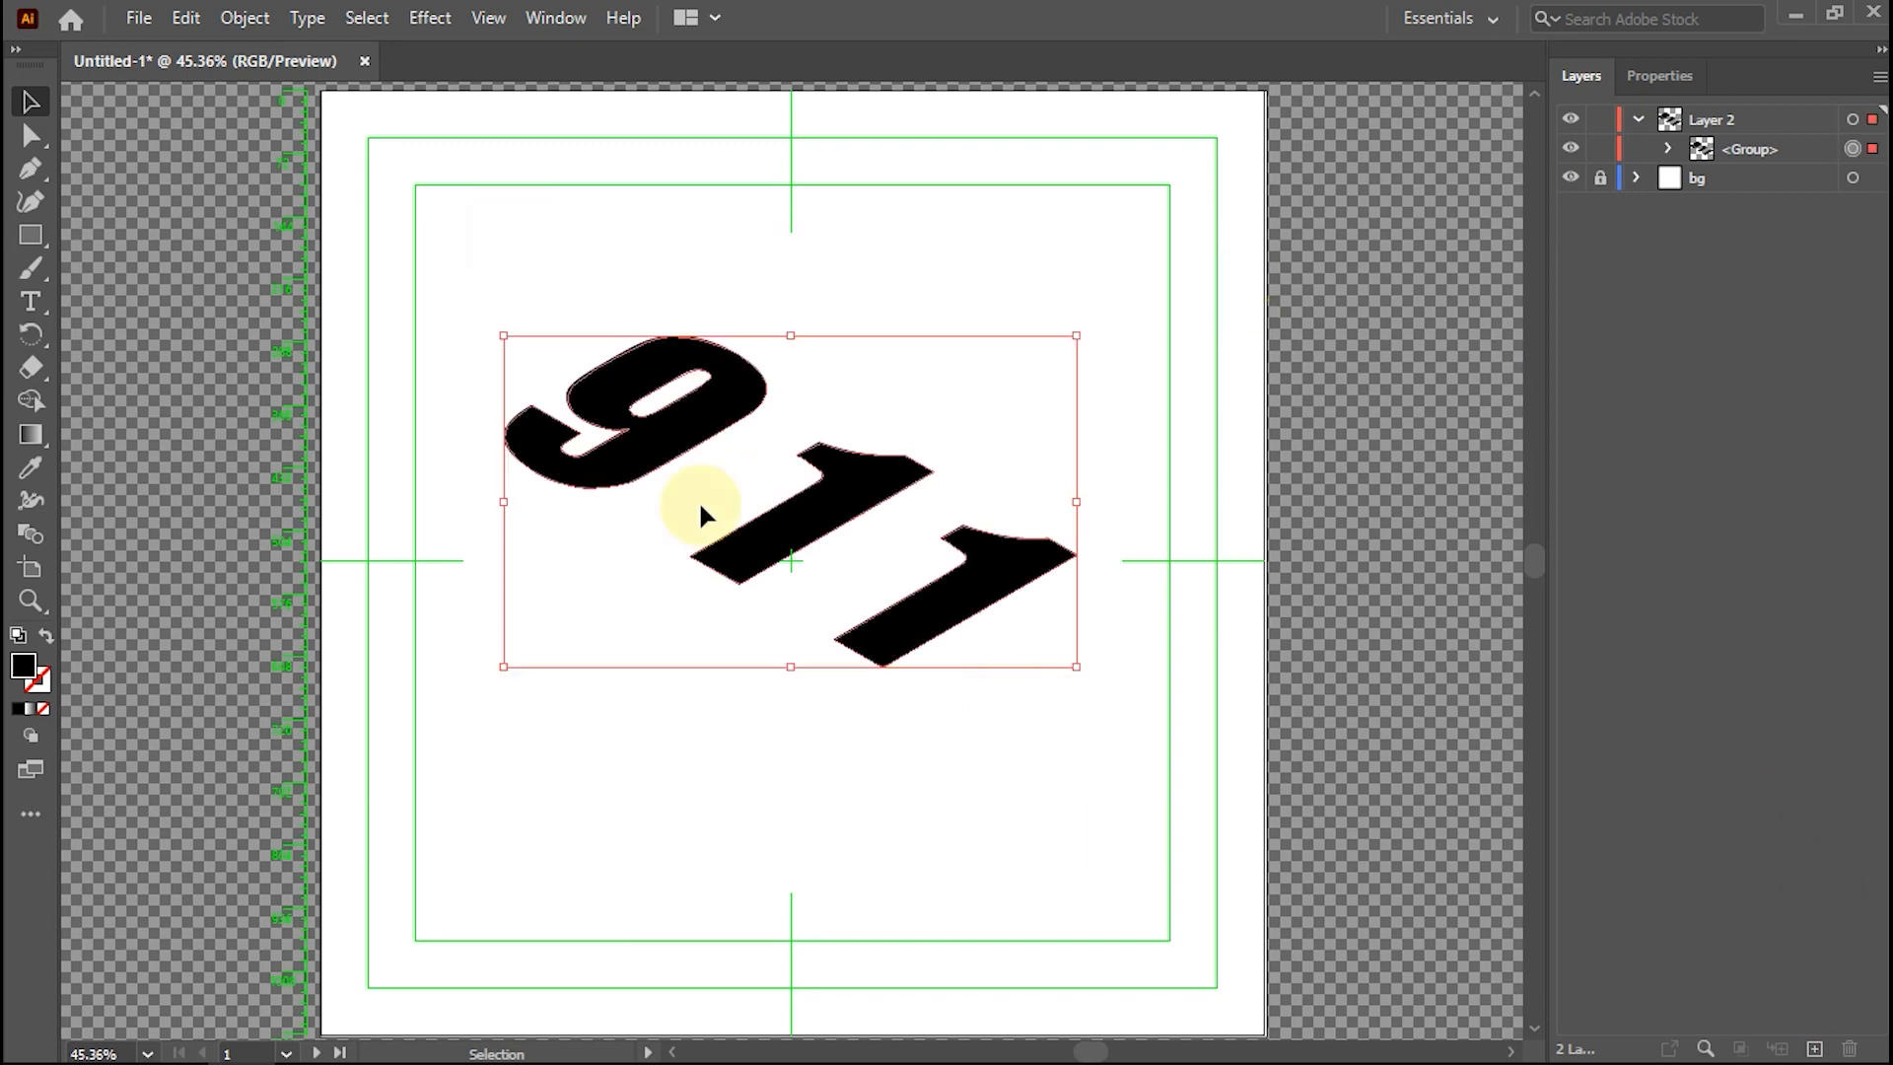
pyautogui.click(186, 19)
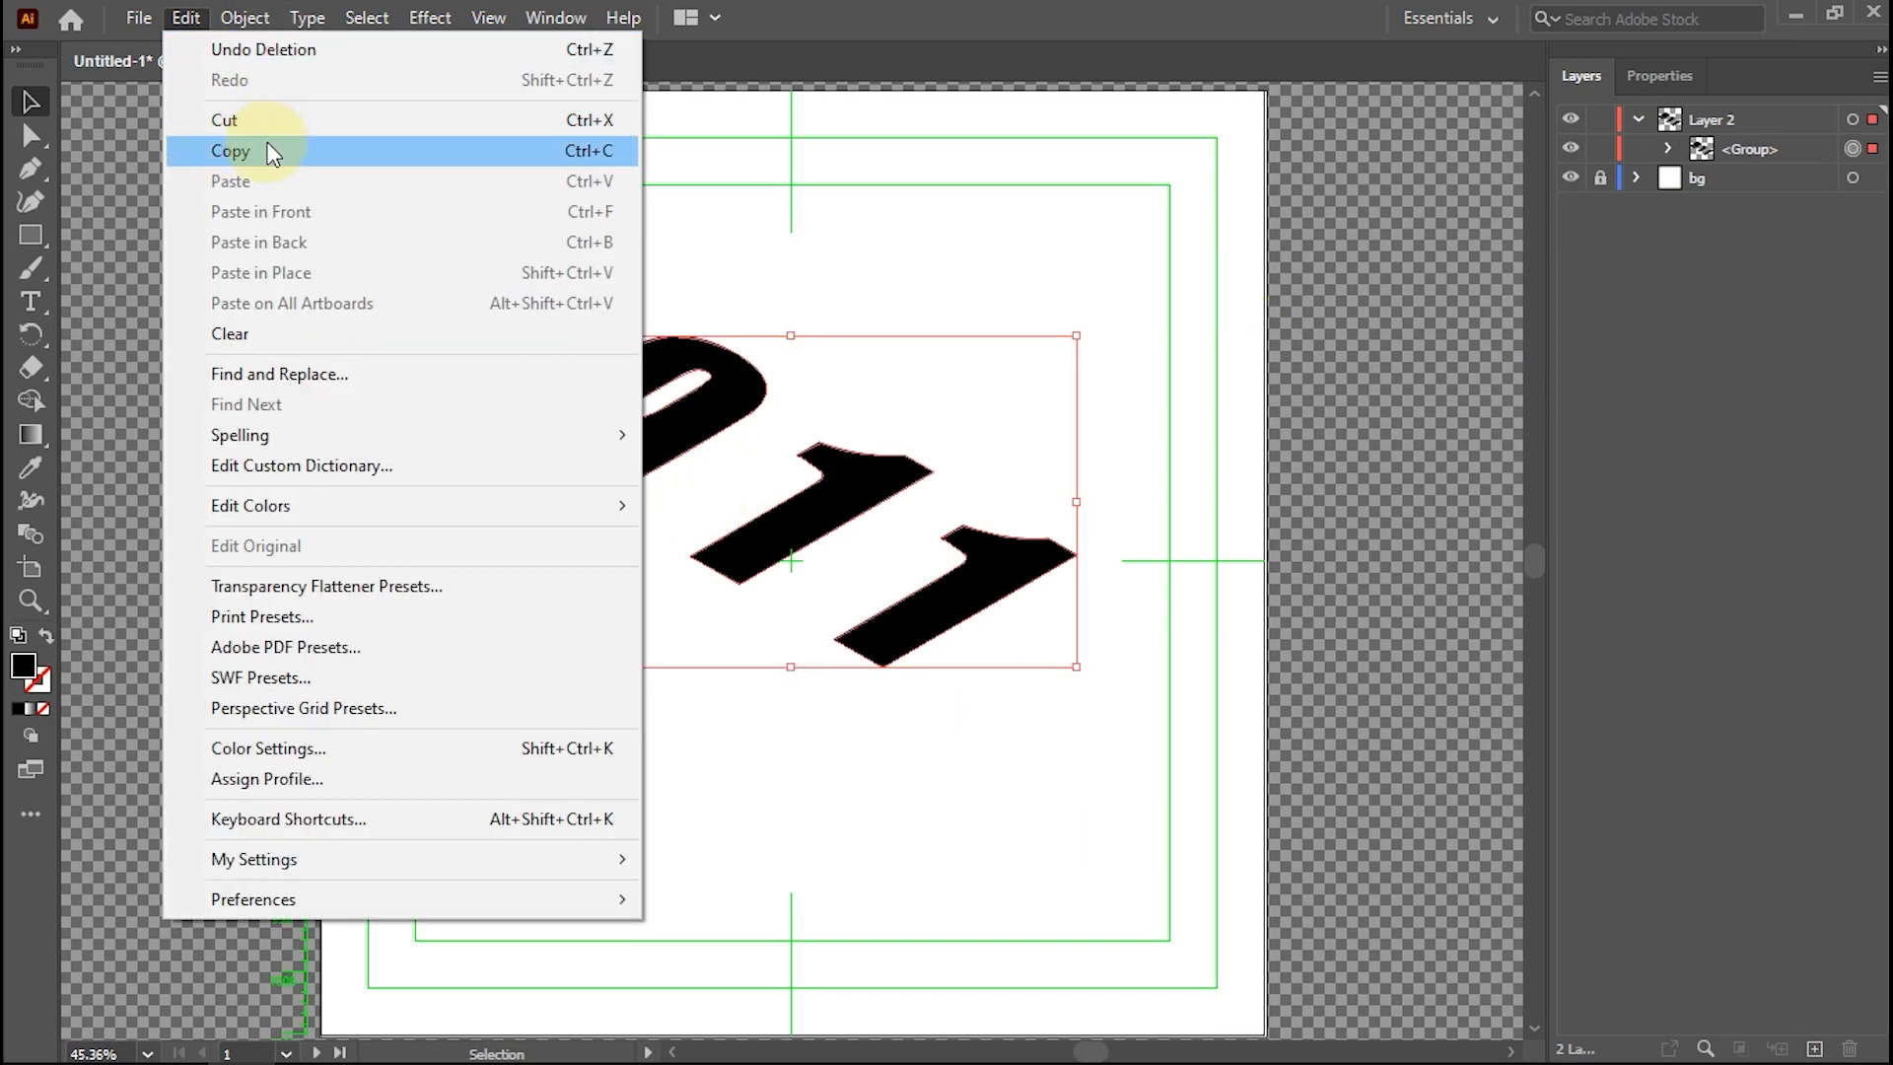
pyautogui.click(284, 153)
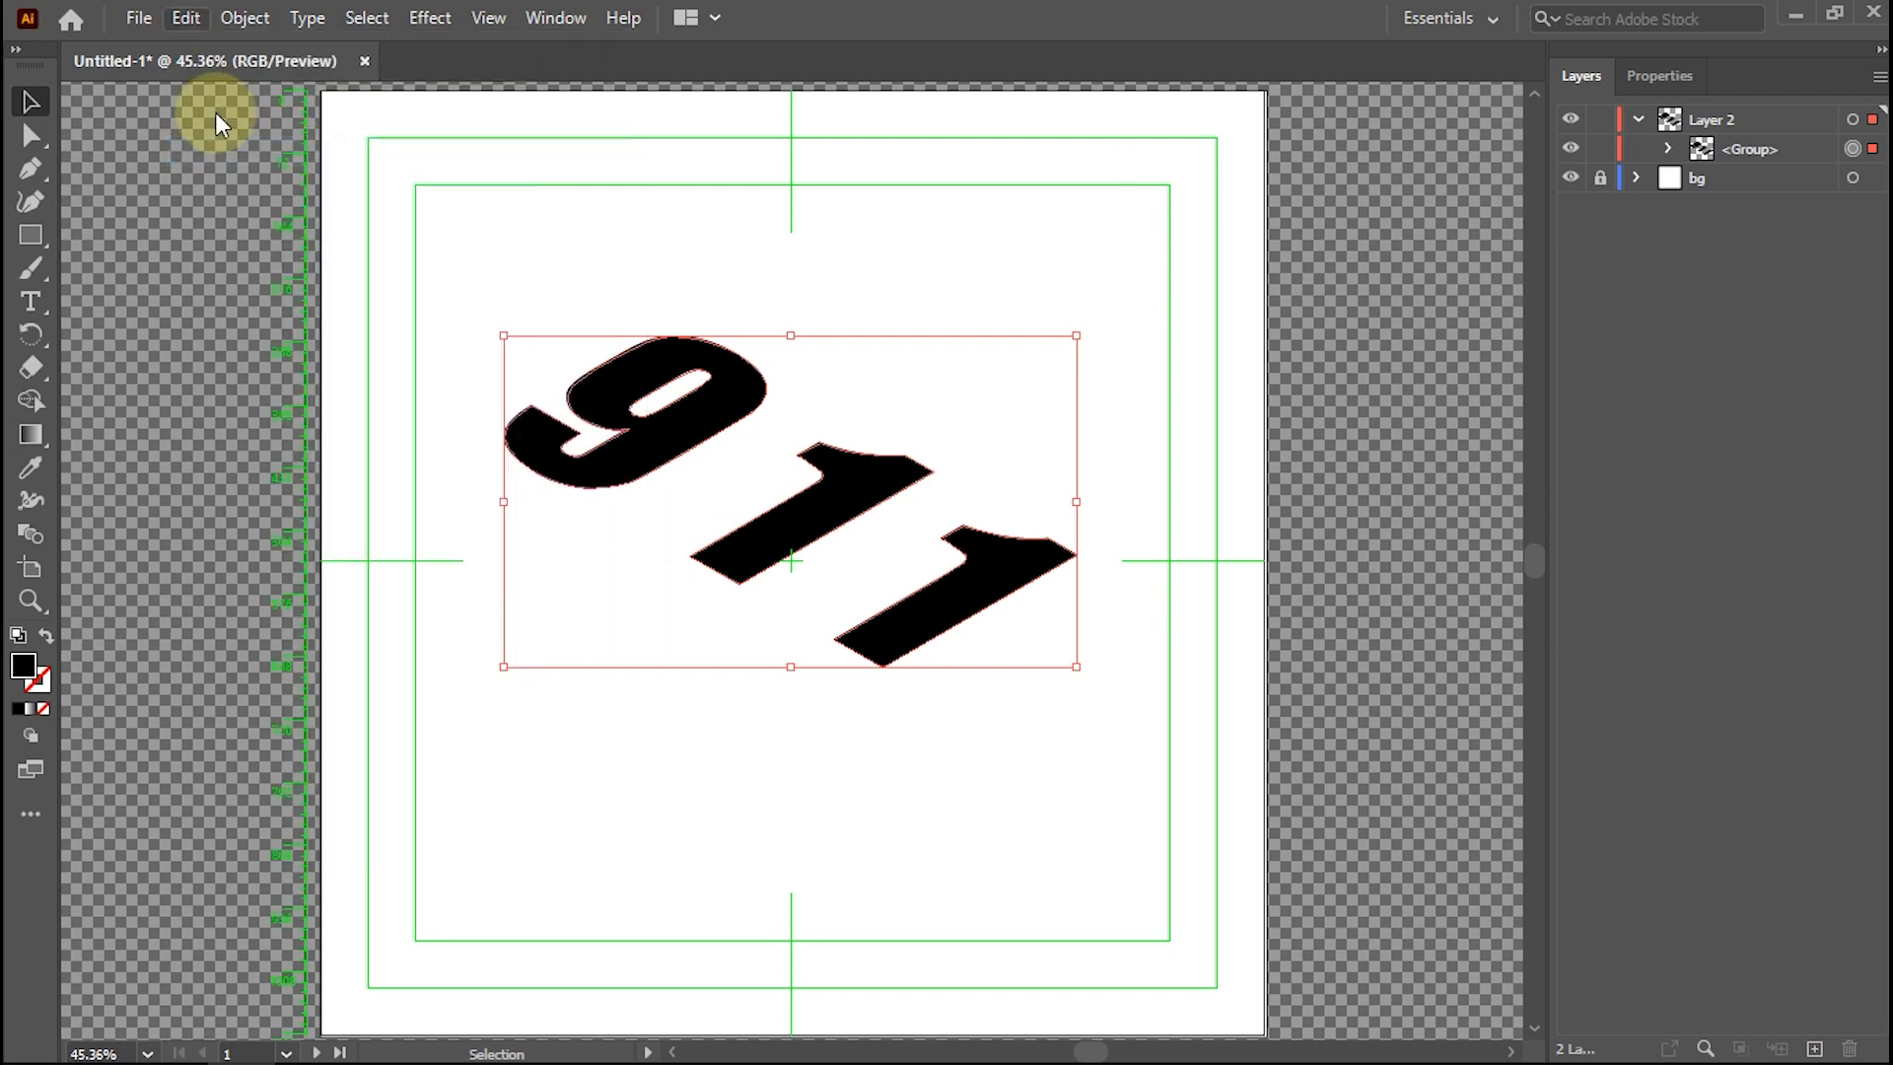
pyautogui.click(186, 18)
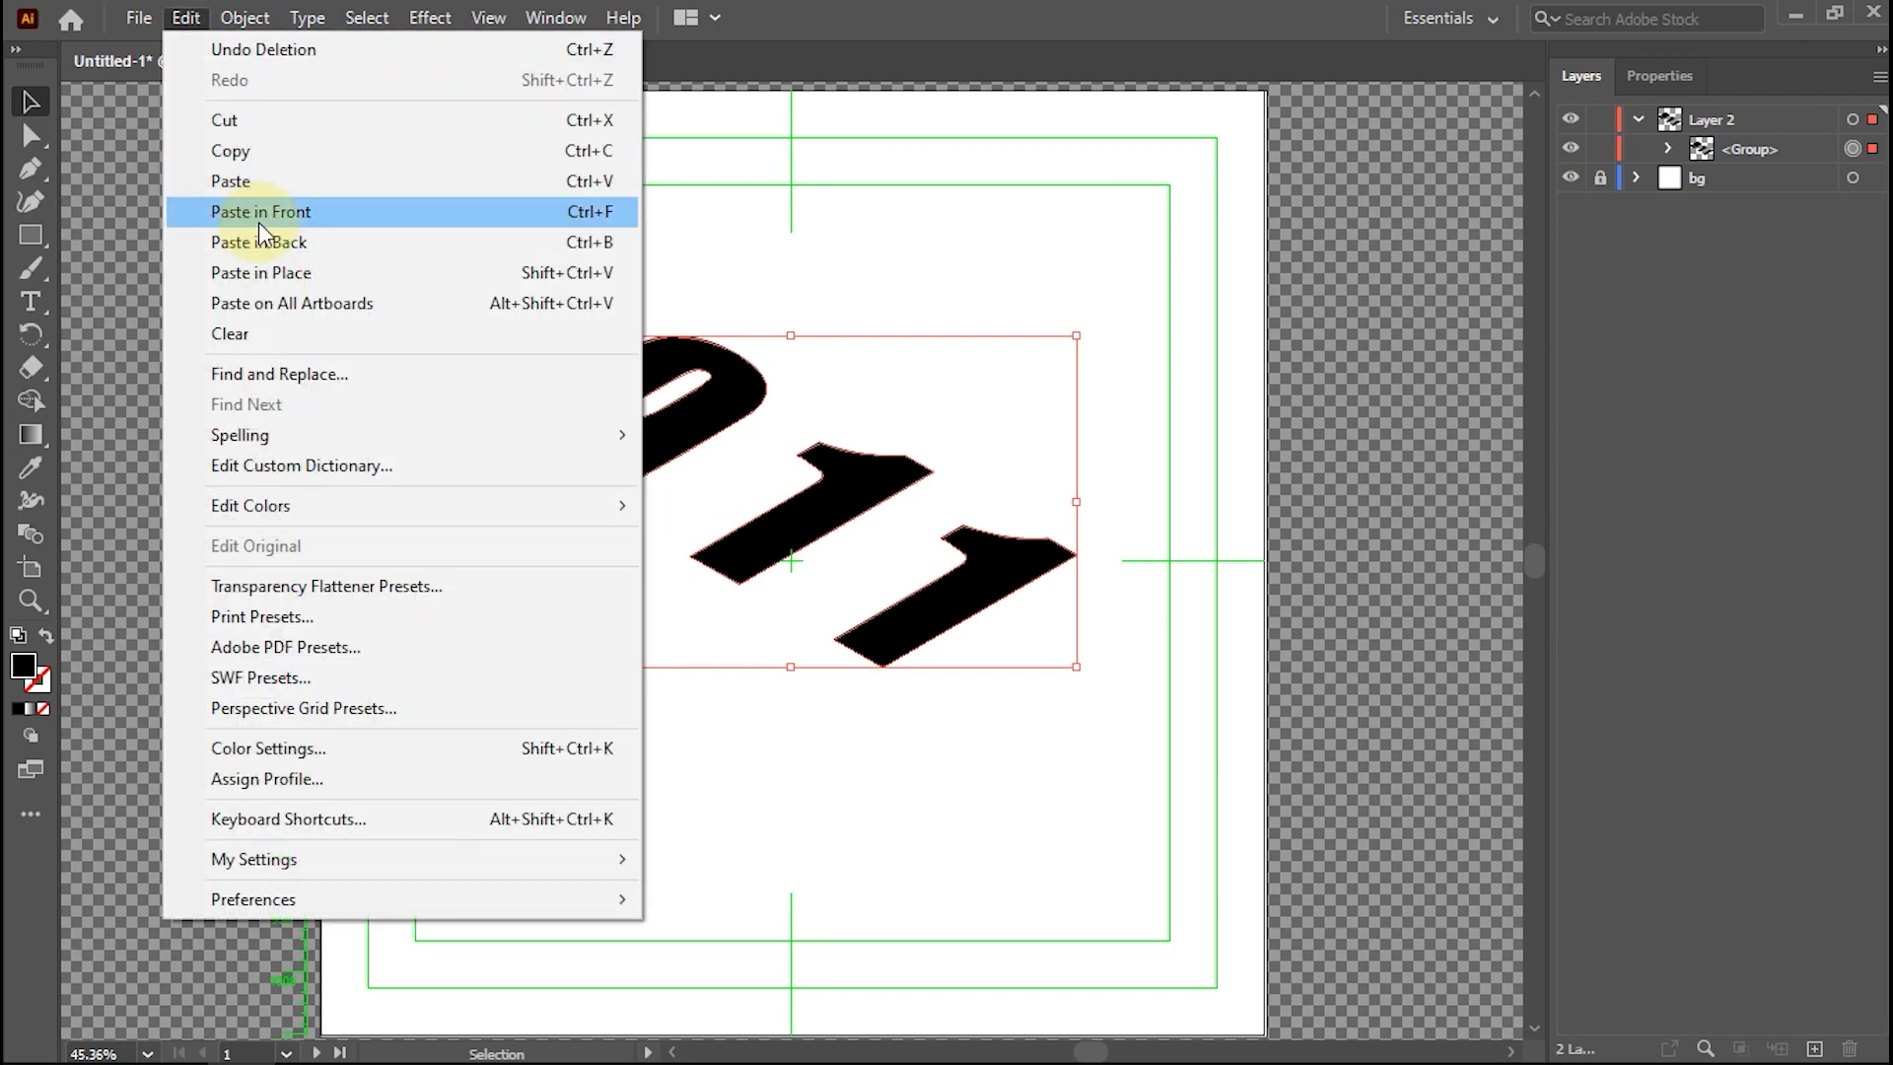
pyautogui.click(258, 218)
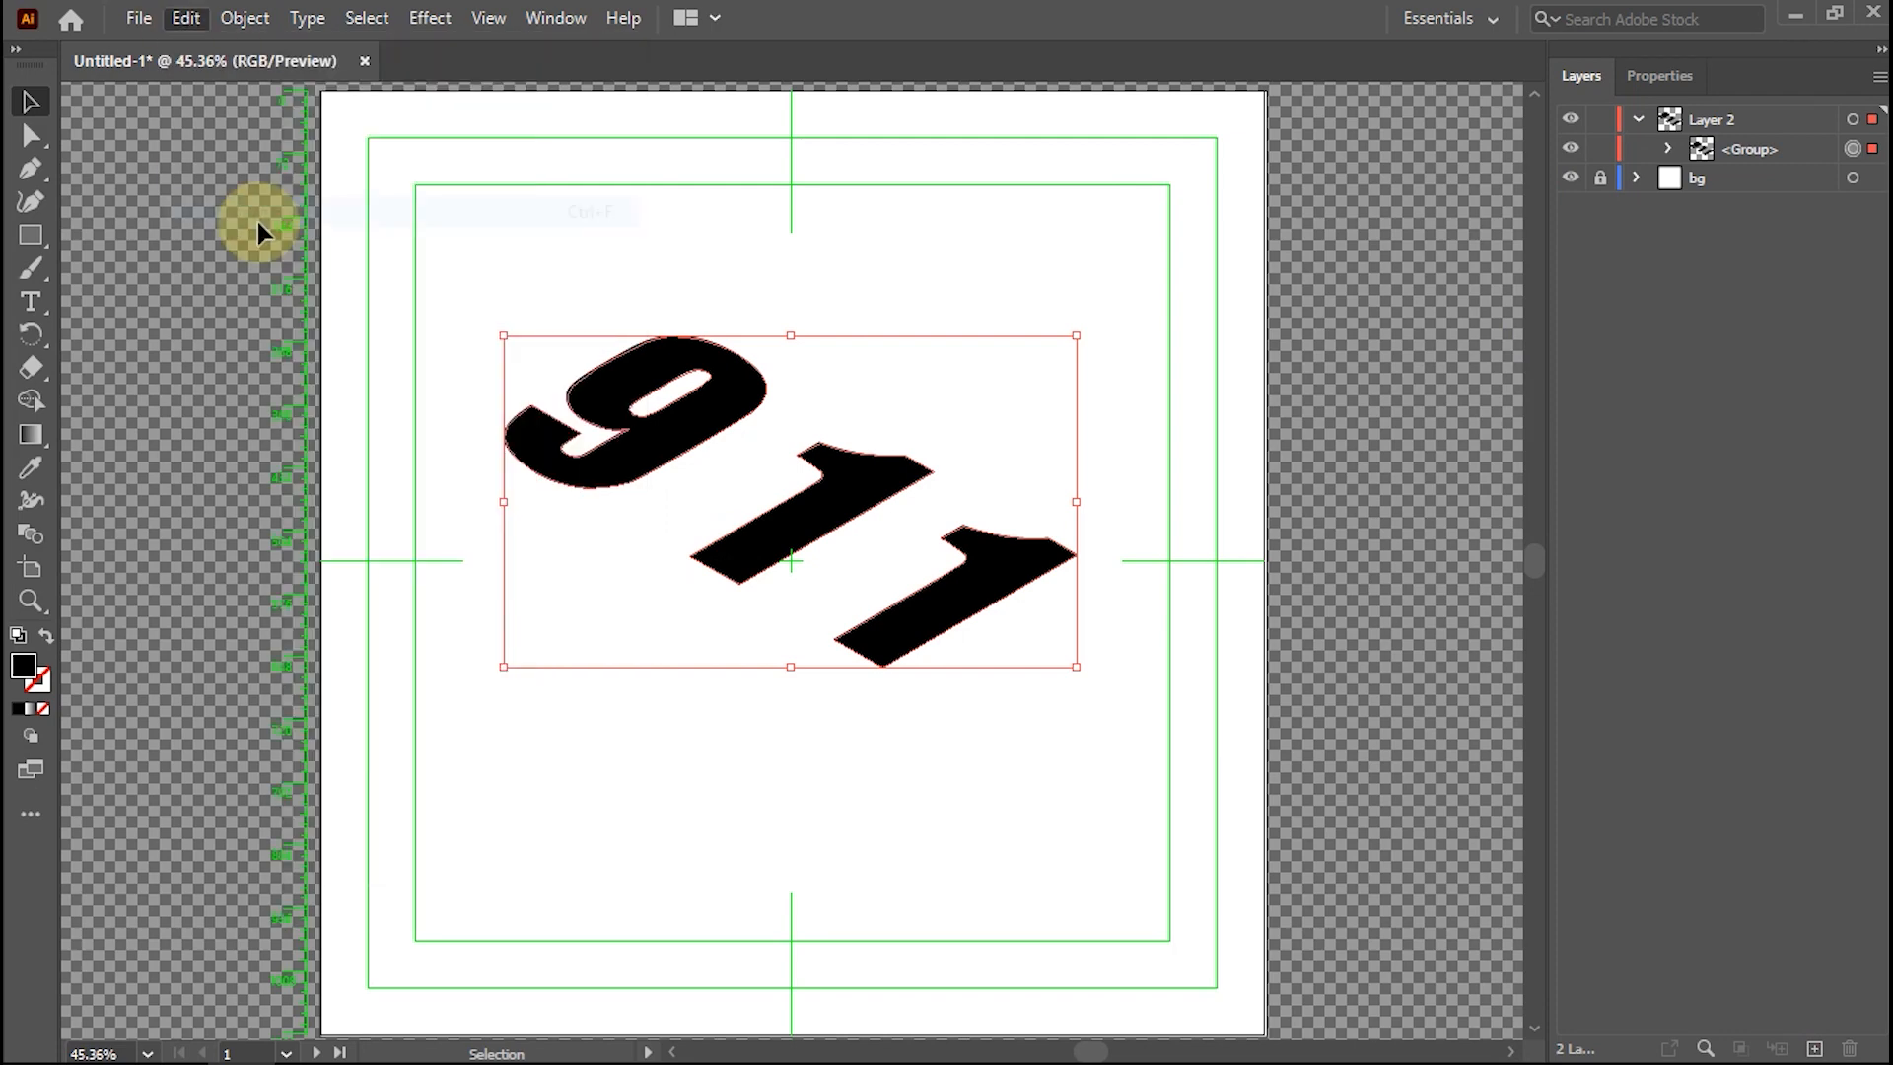
# Fill the front copy of the 911 with pure red.
pyautogui.click(1575, 379)
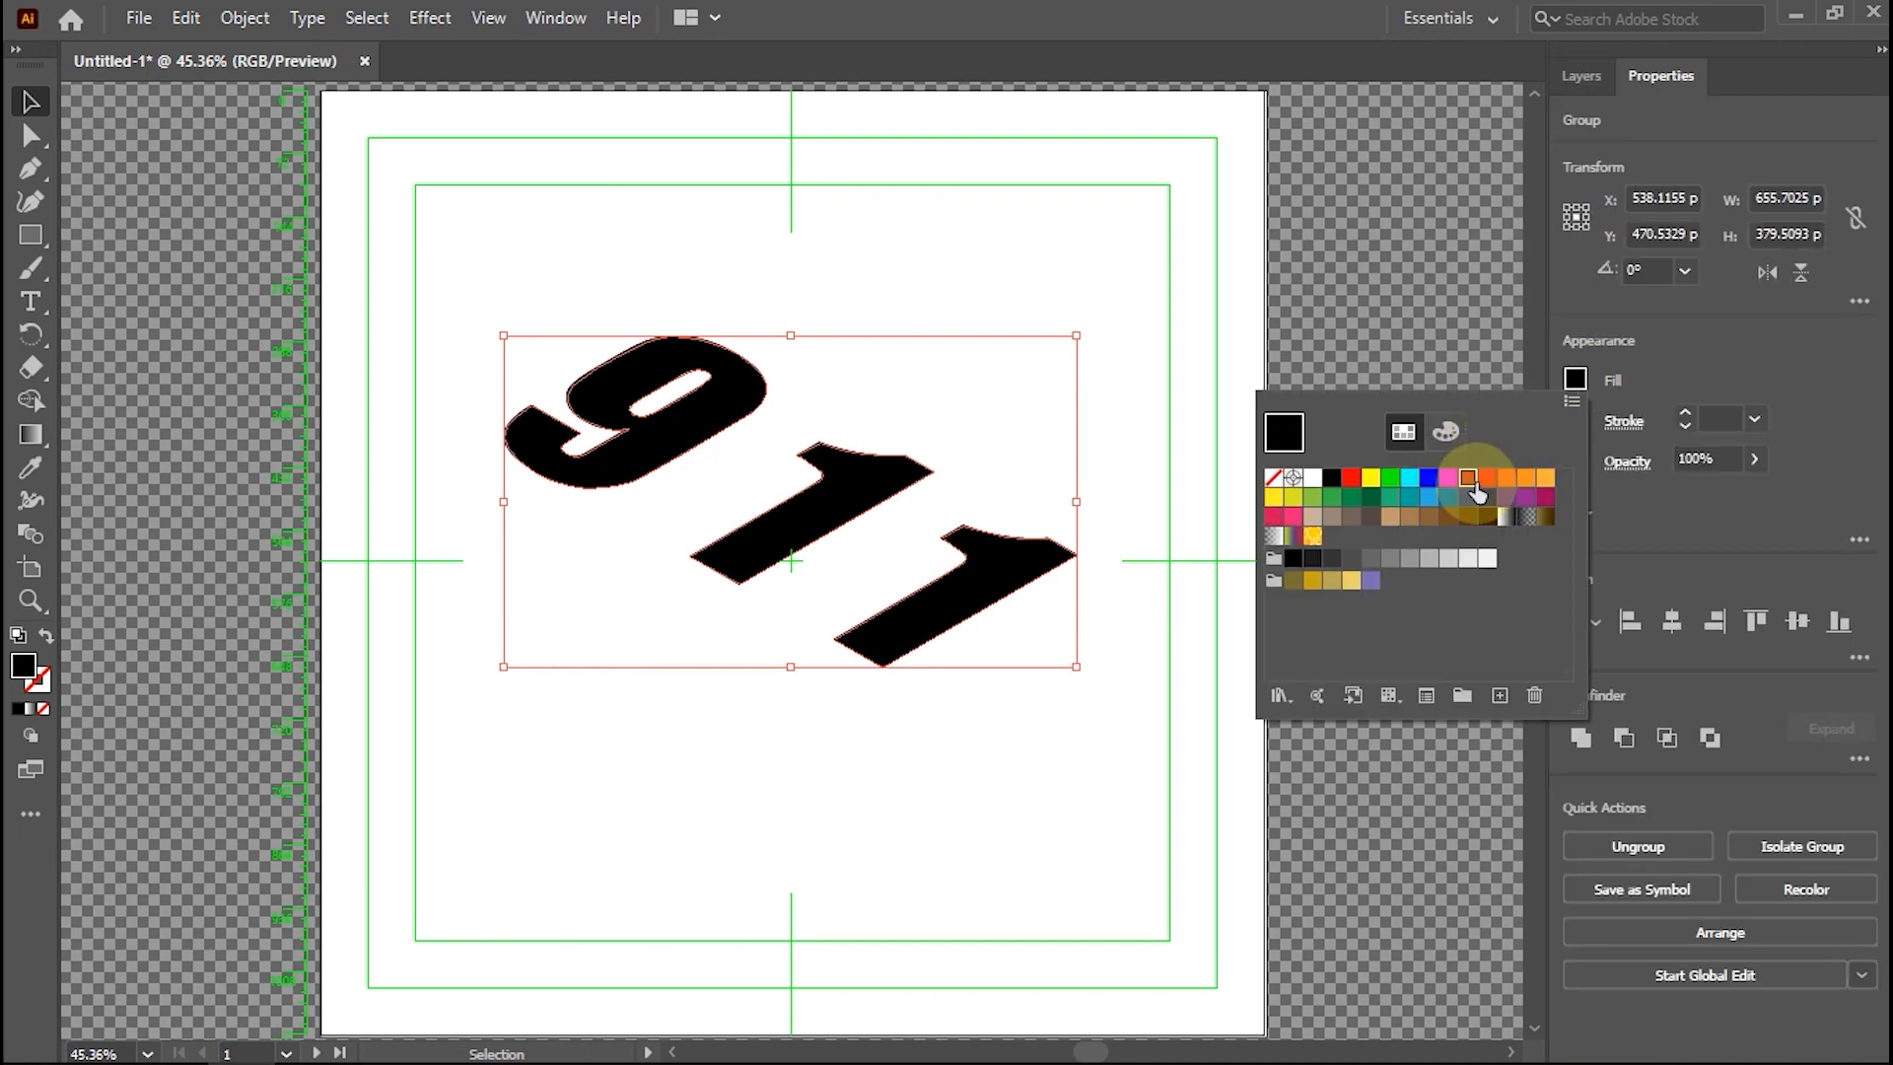
pyautogui.click(1470, 479)
pyautogui.click(1351, 477)
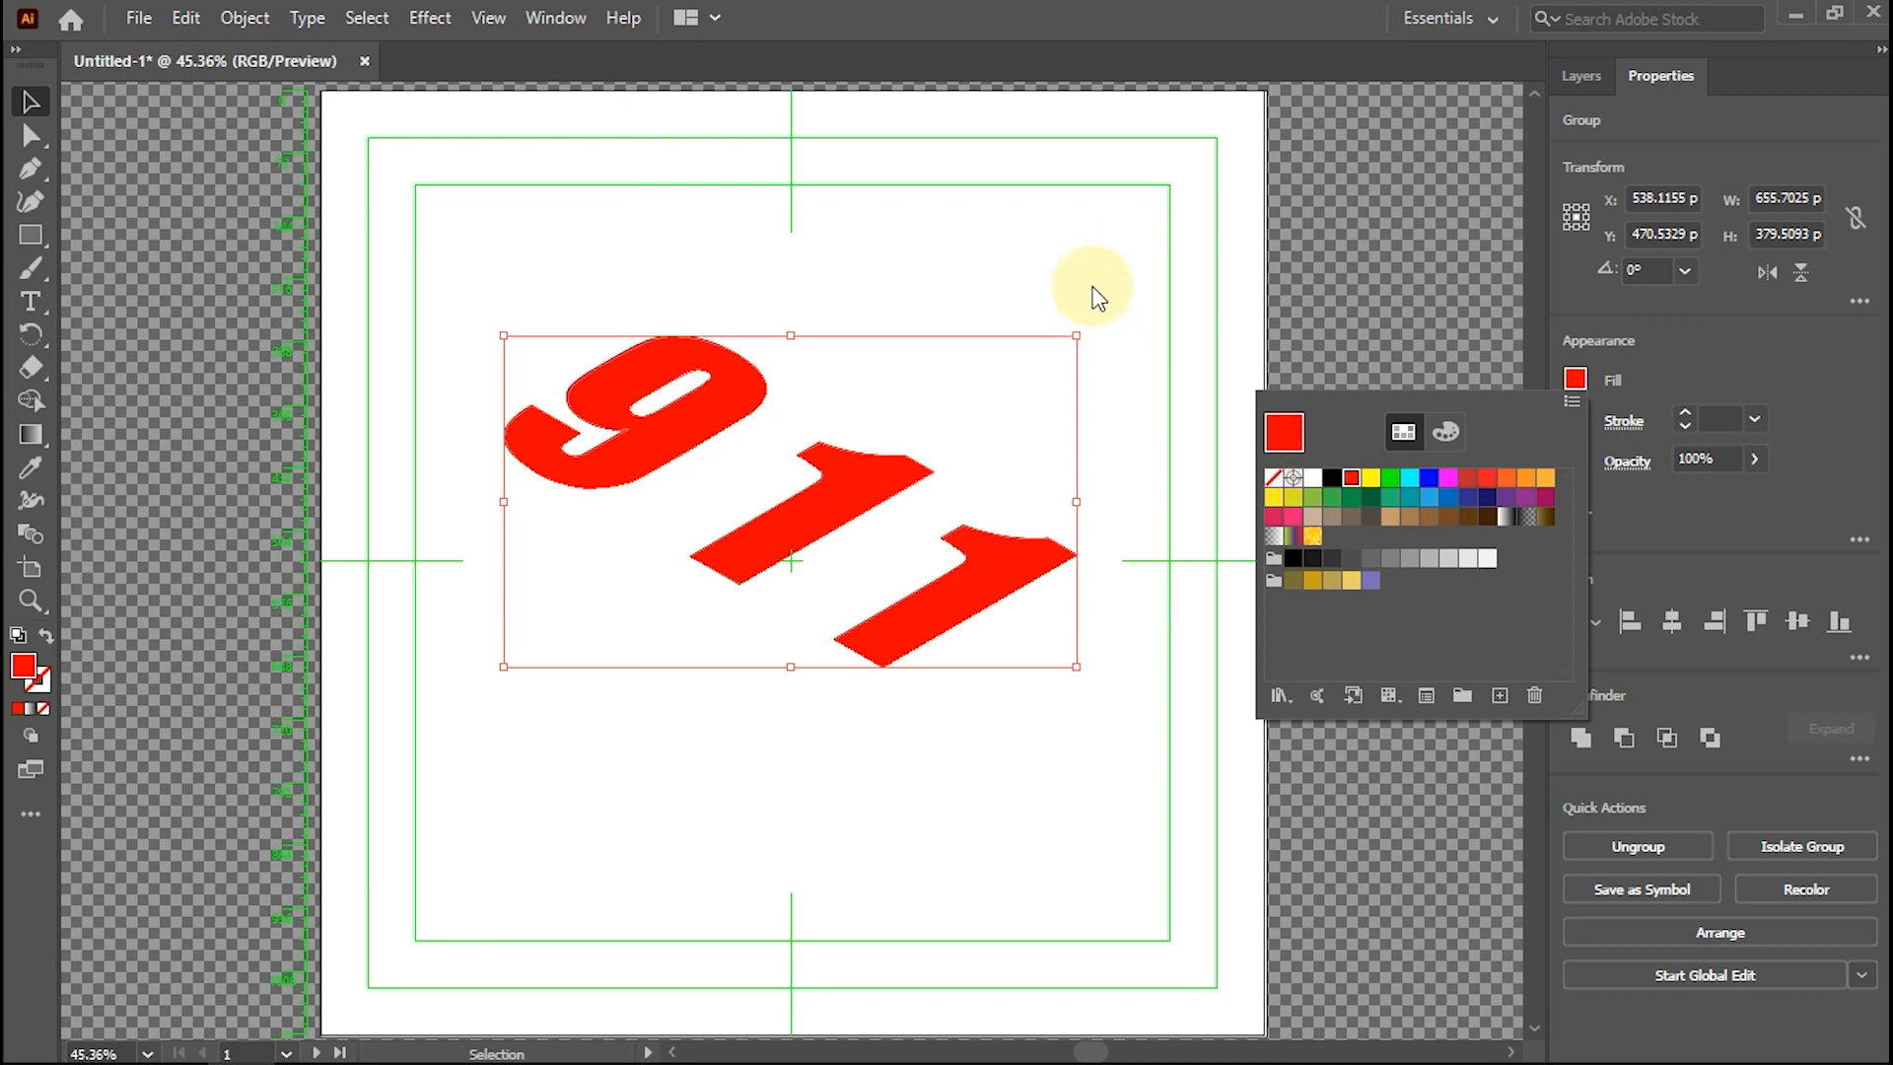
# Ungroup the red 911 copy into separate digits.
pyautogui.click(963, 296)
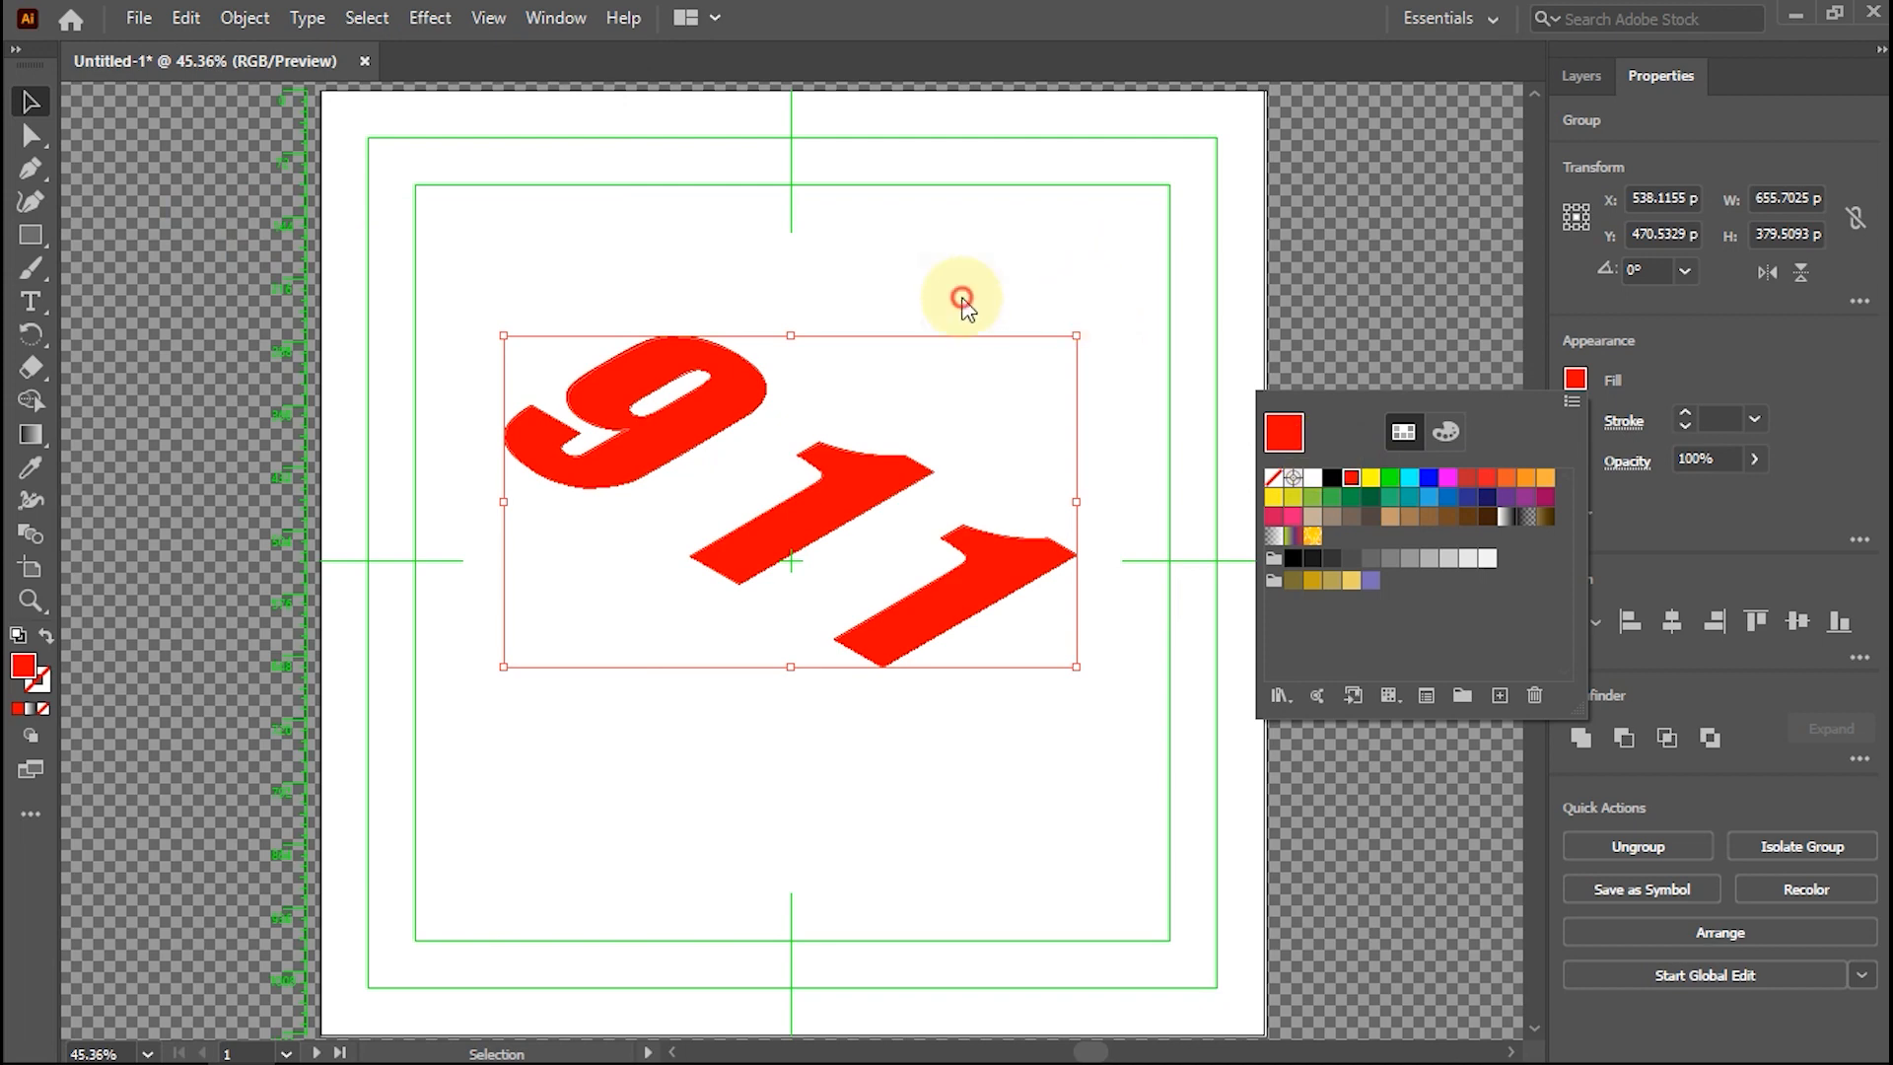
pyautogui.click(1005, 276)
pyautogui.click(999, 584)
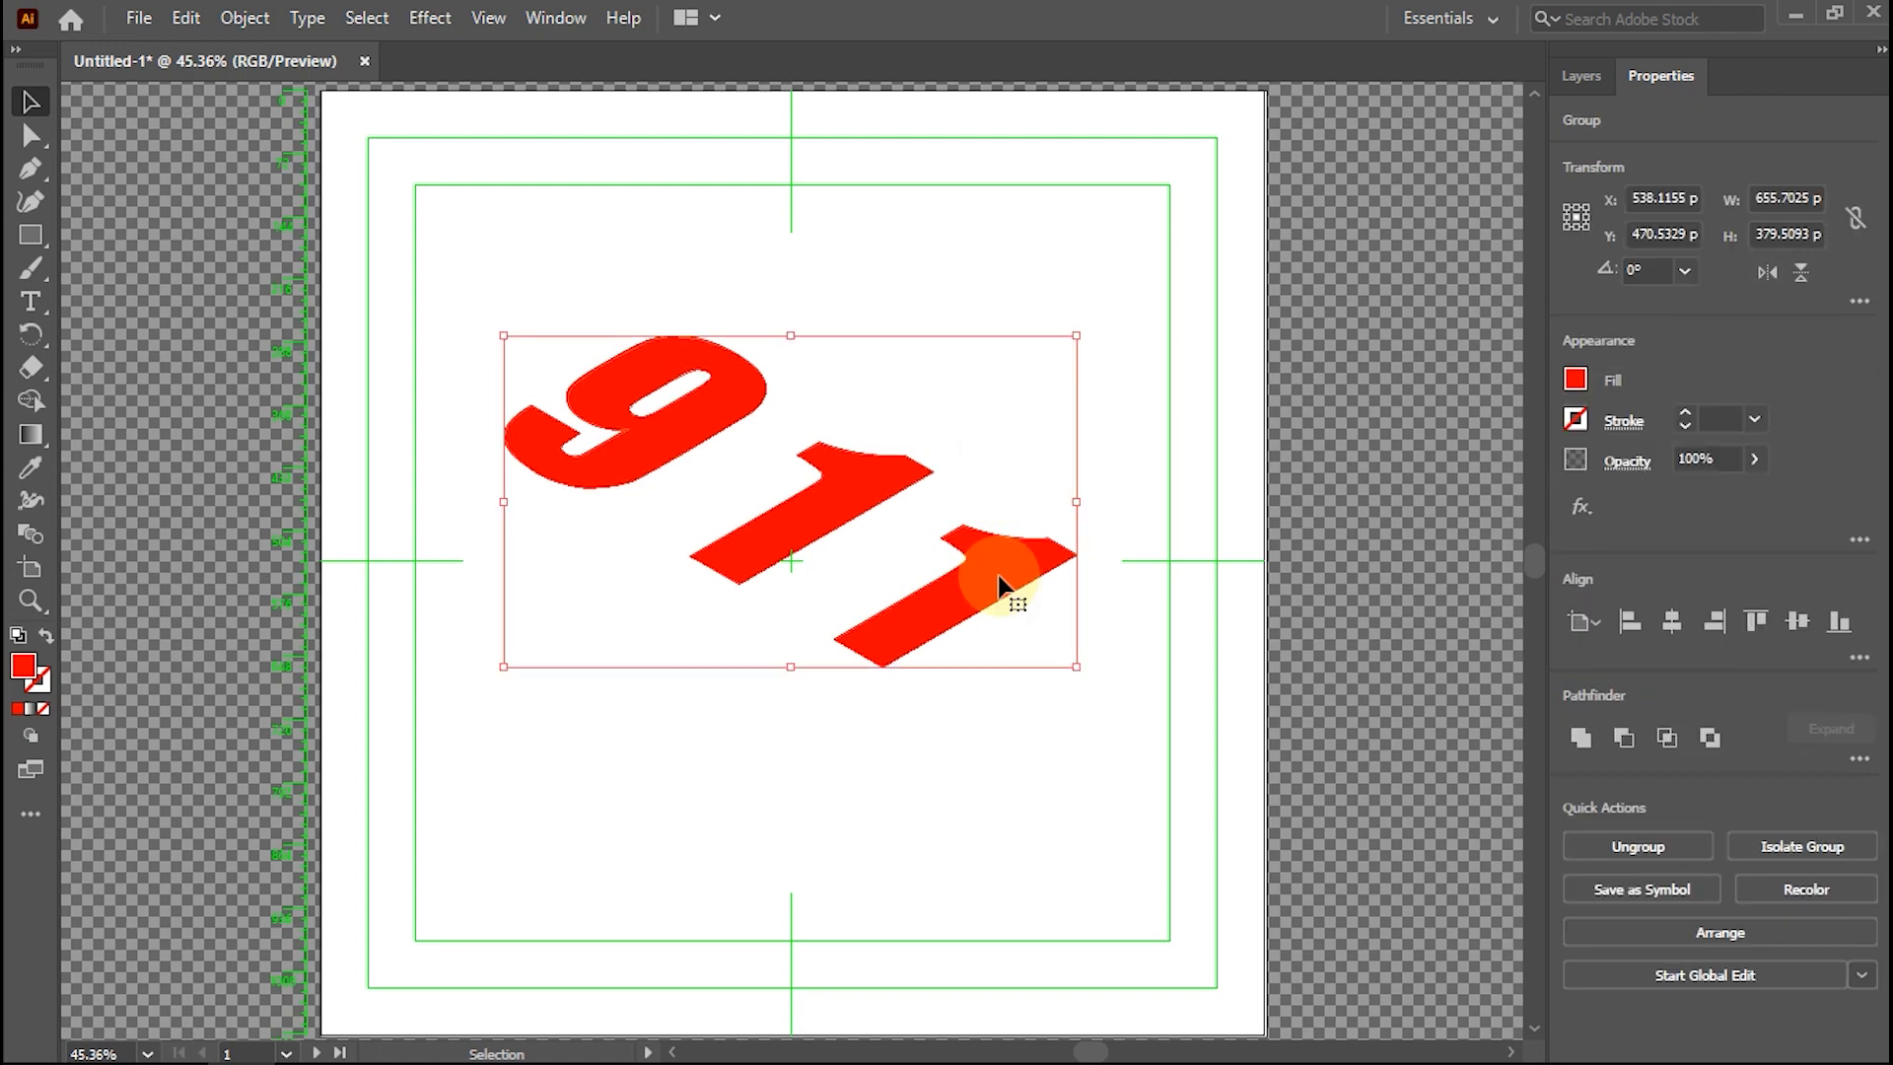
pyautogui.rightClick(1000, 586)
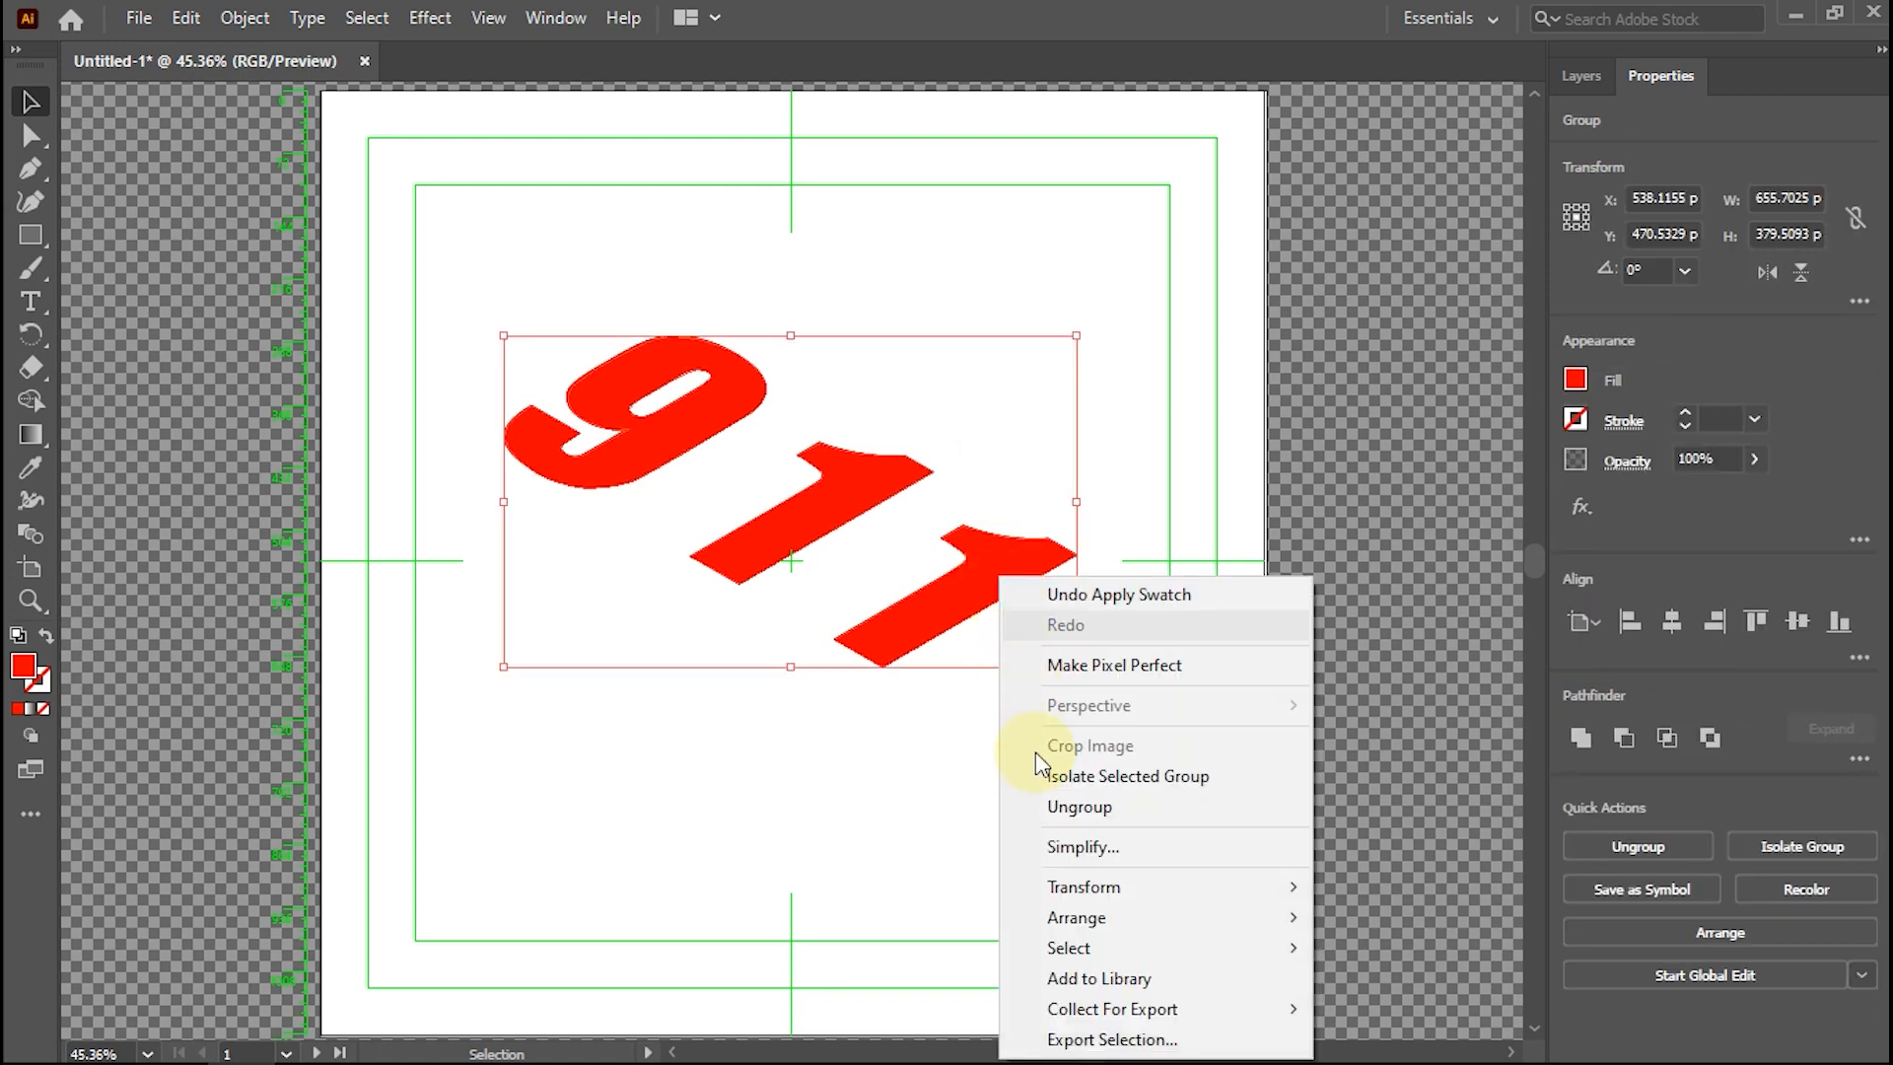
pyautogui.click(1014, 805)
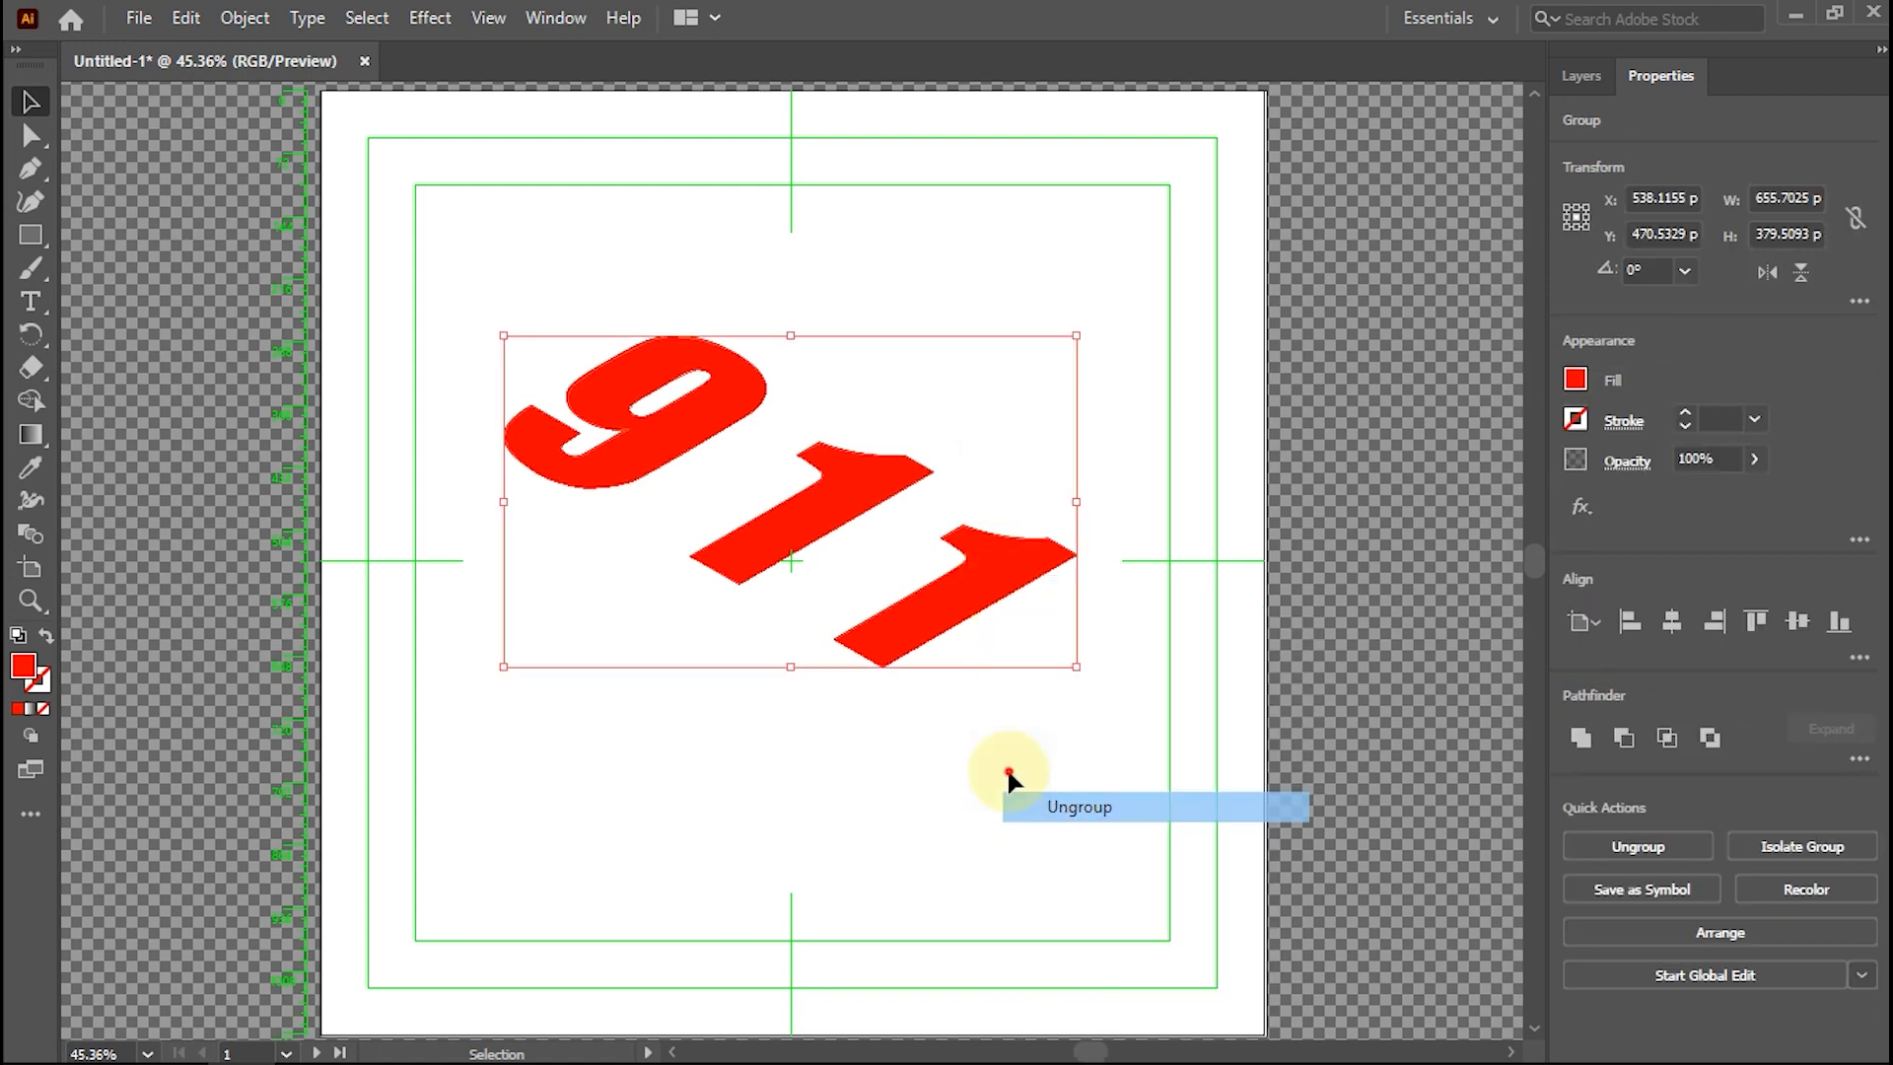
# Try moving the last red 1 upward off its black copy and undo the move.
pyautogui.click(977, 606)
pyautogui.click(973, 533)
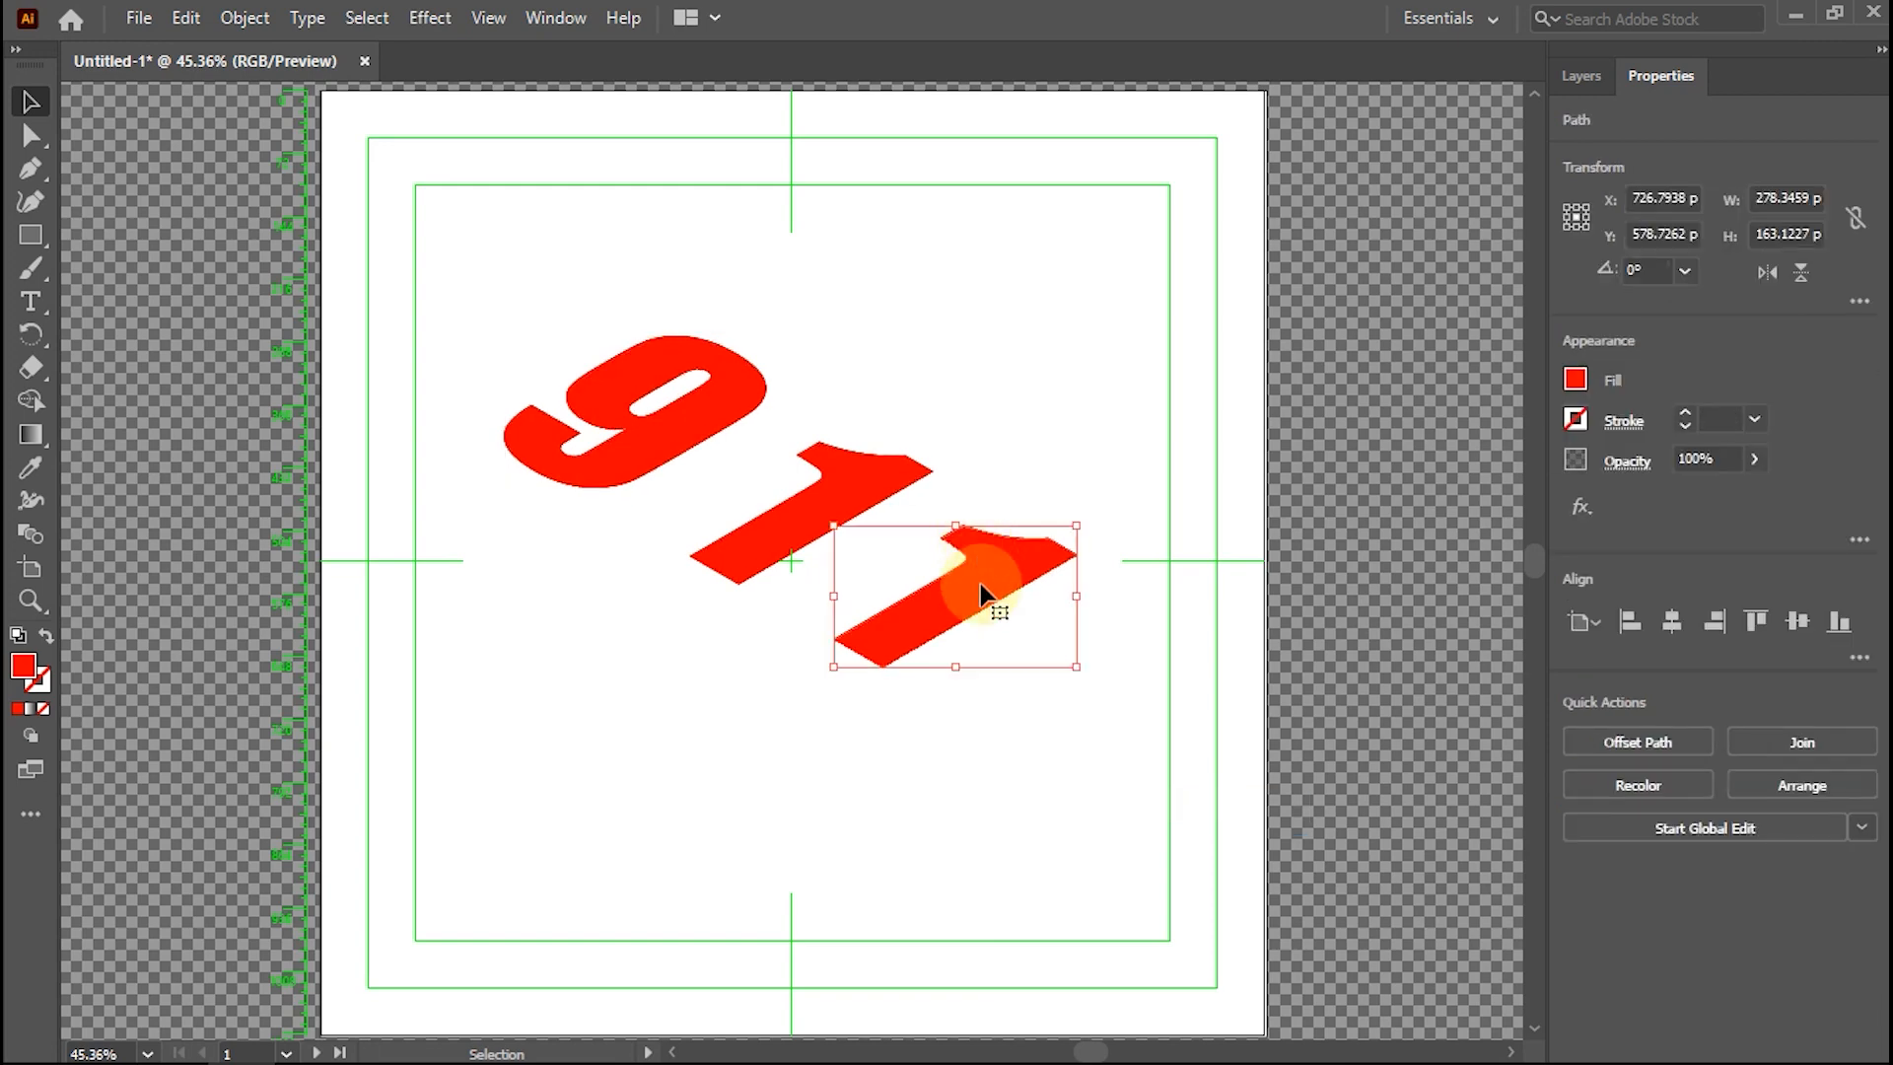
pyautogui.moveTo(982, 592); pyautogui.dragTo(985, 525)
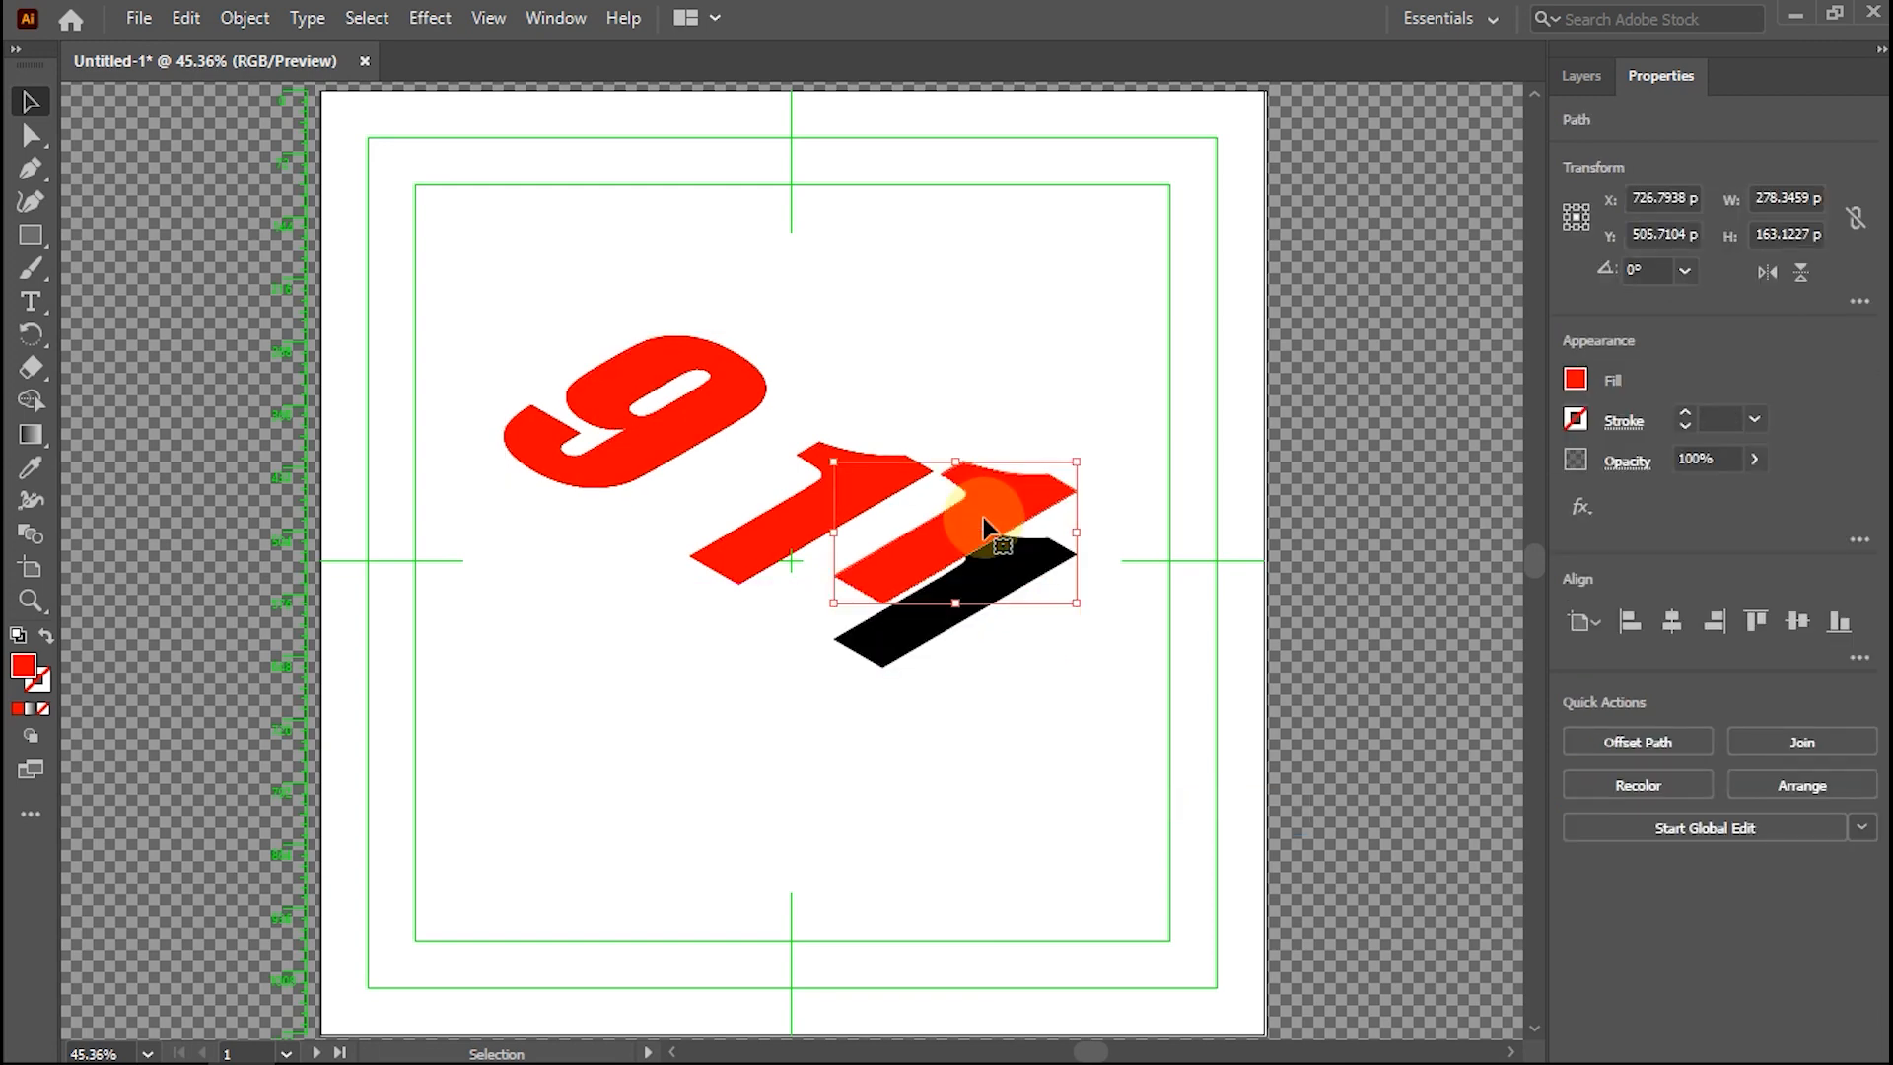
pyautogui.hotkey('ctrl', 'z')
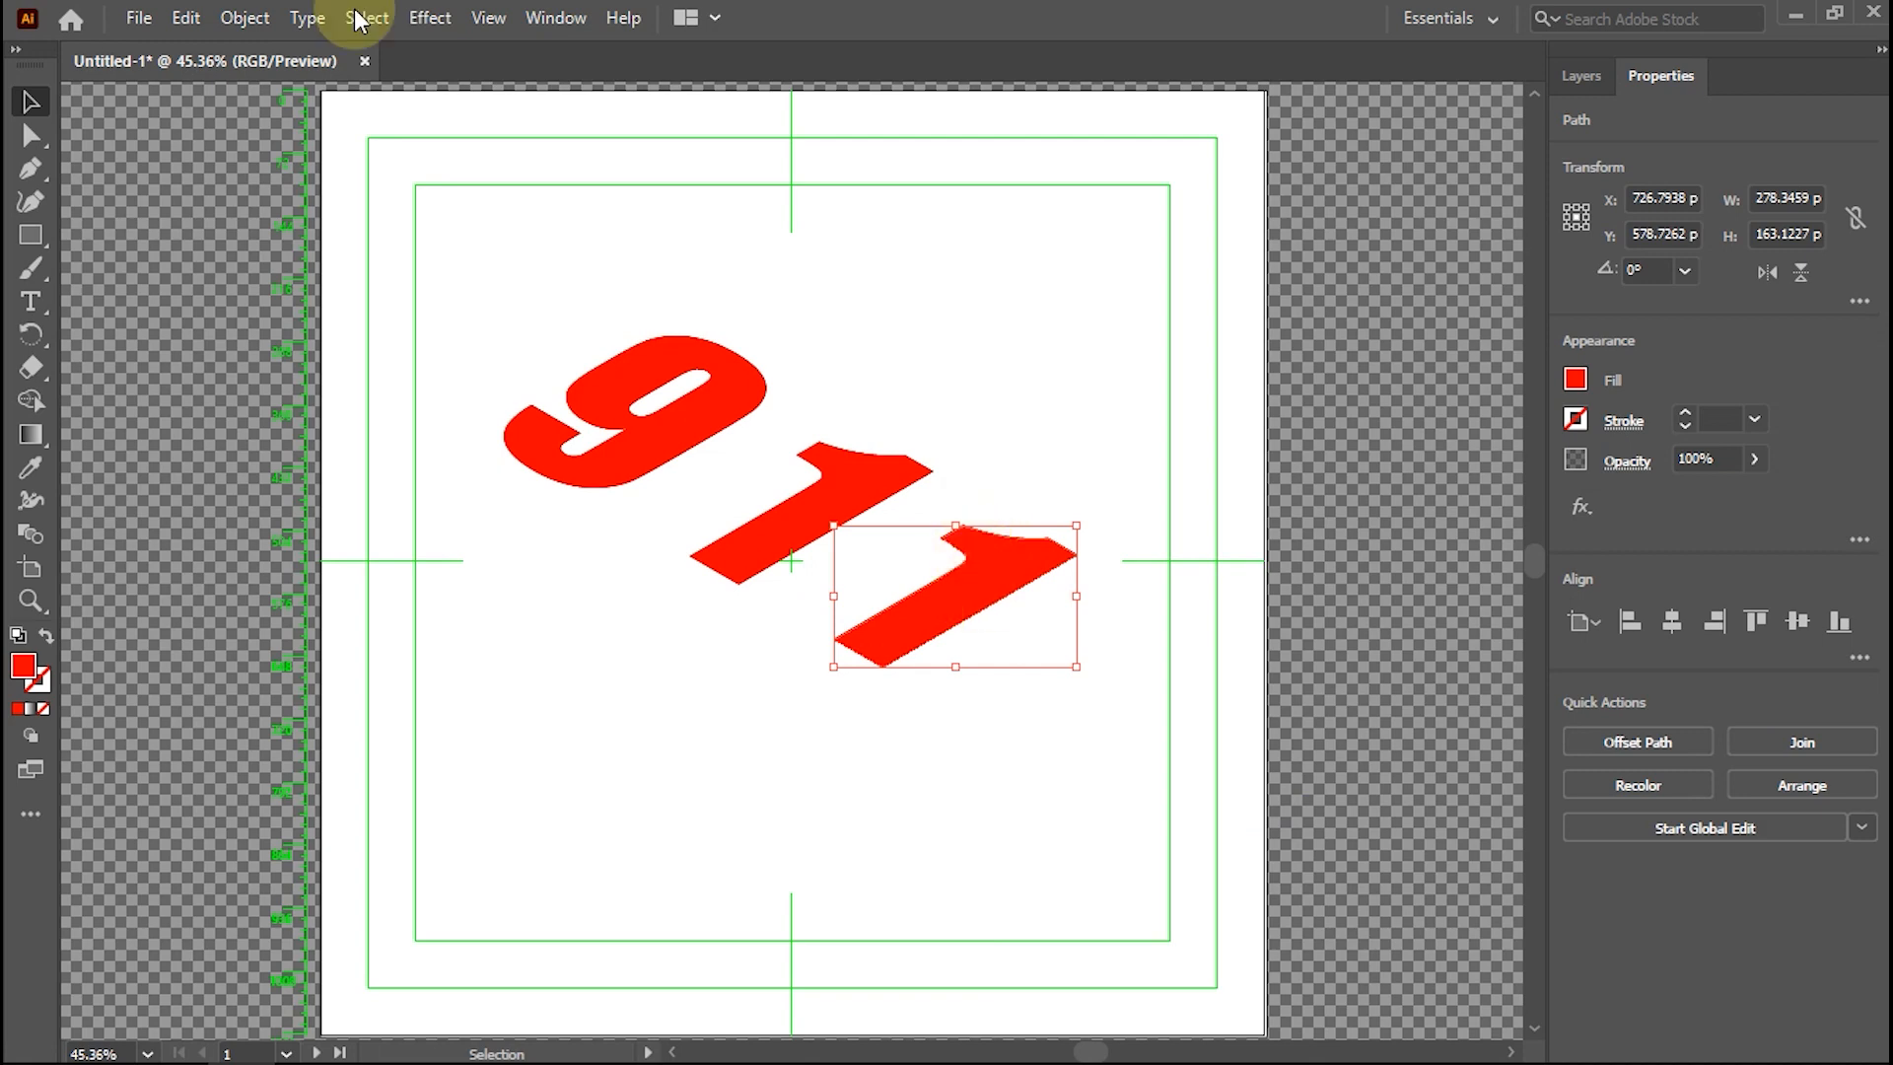
# Apply an envelope distort mesh with 3 rows and 8 columns to the last red 1.
pyautogui.click(246, 18)
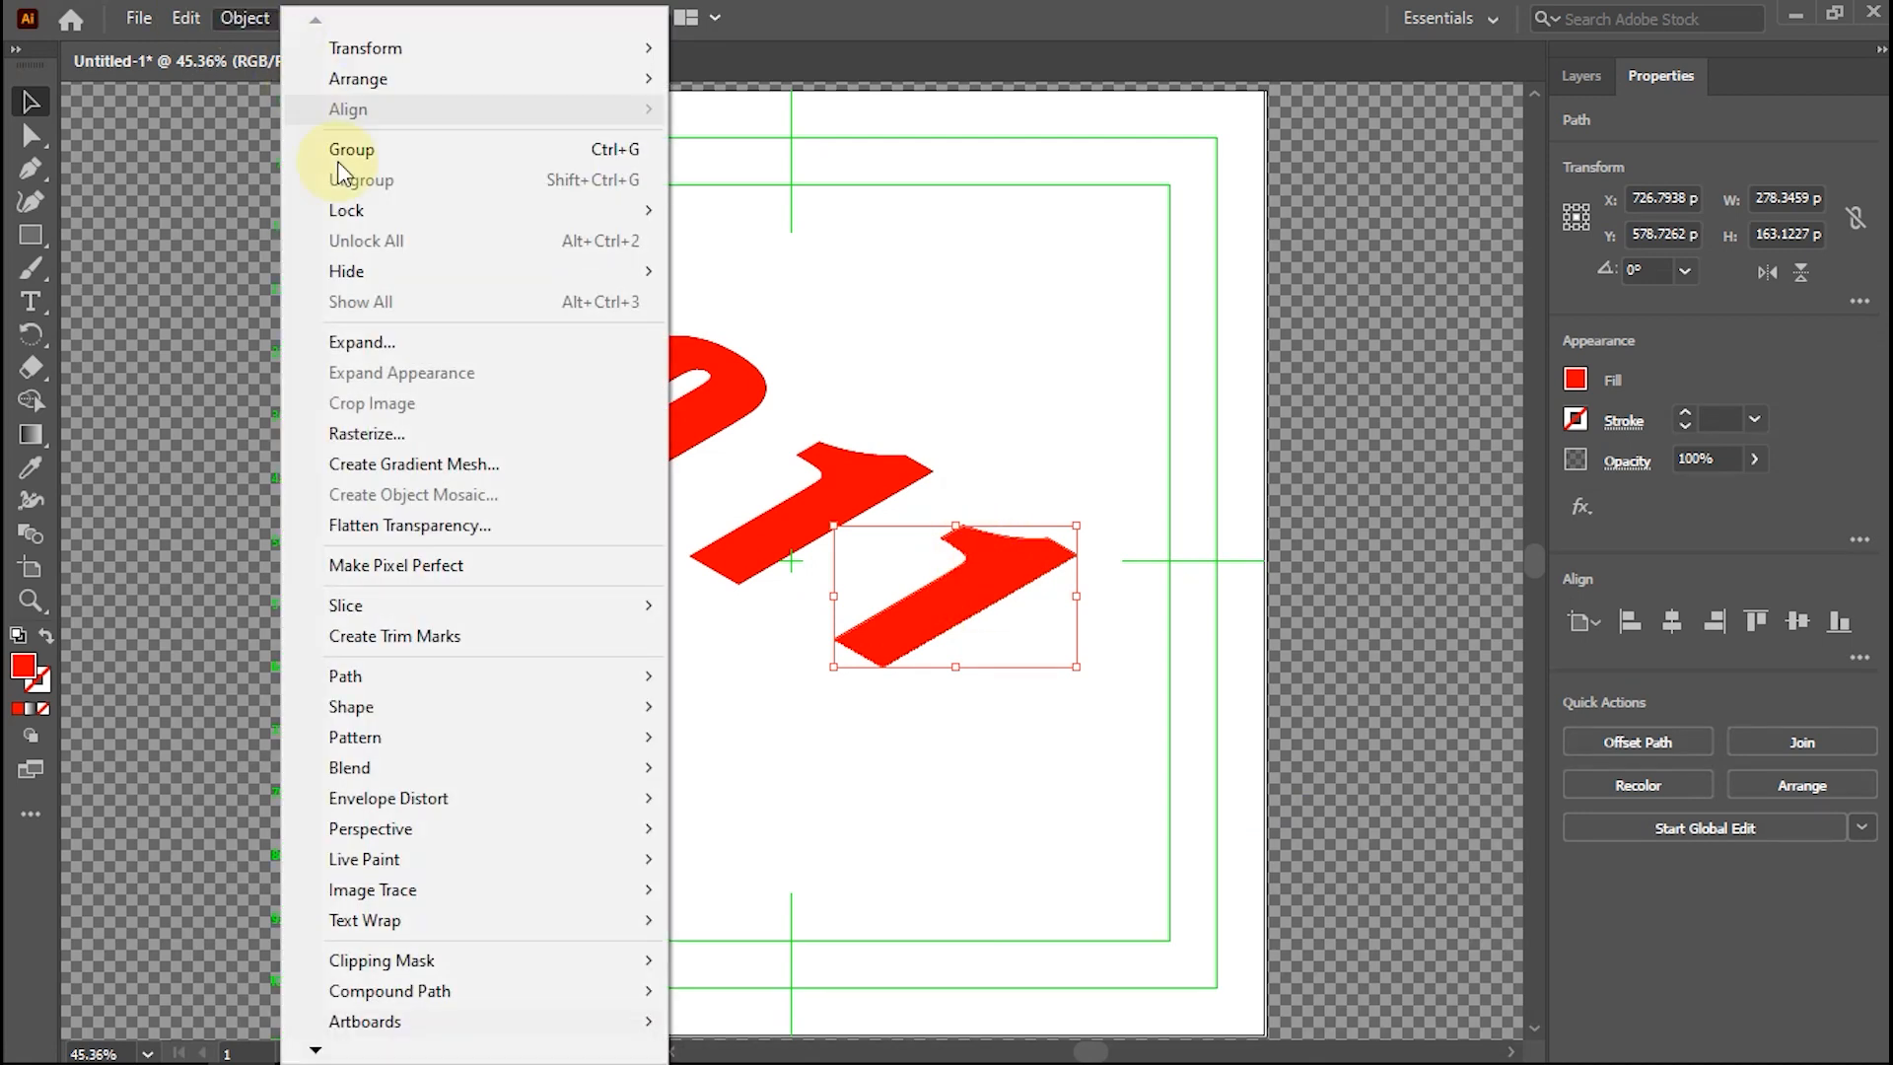
pyautogui.moveTo(434, 799)
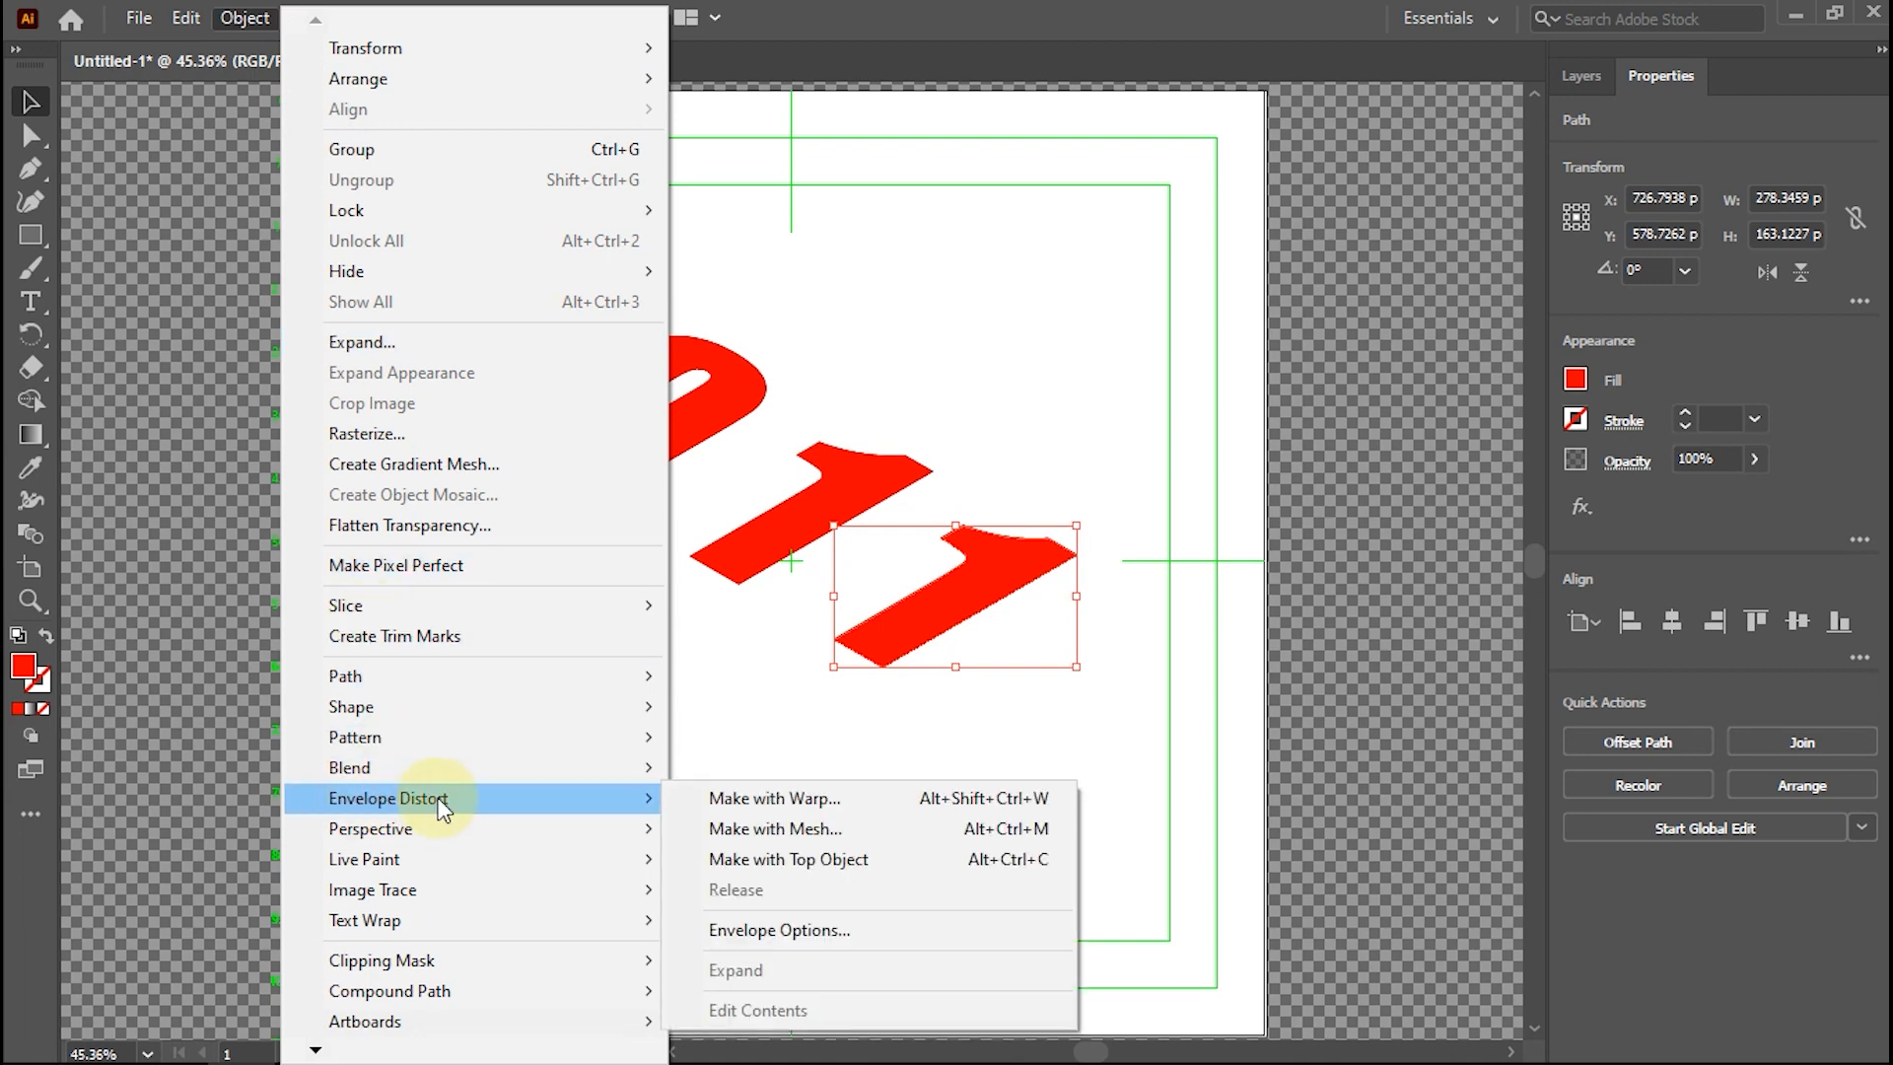
pyautogui.click(734, 828)
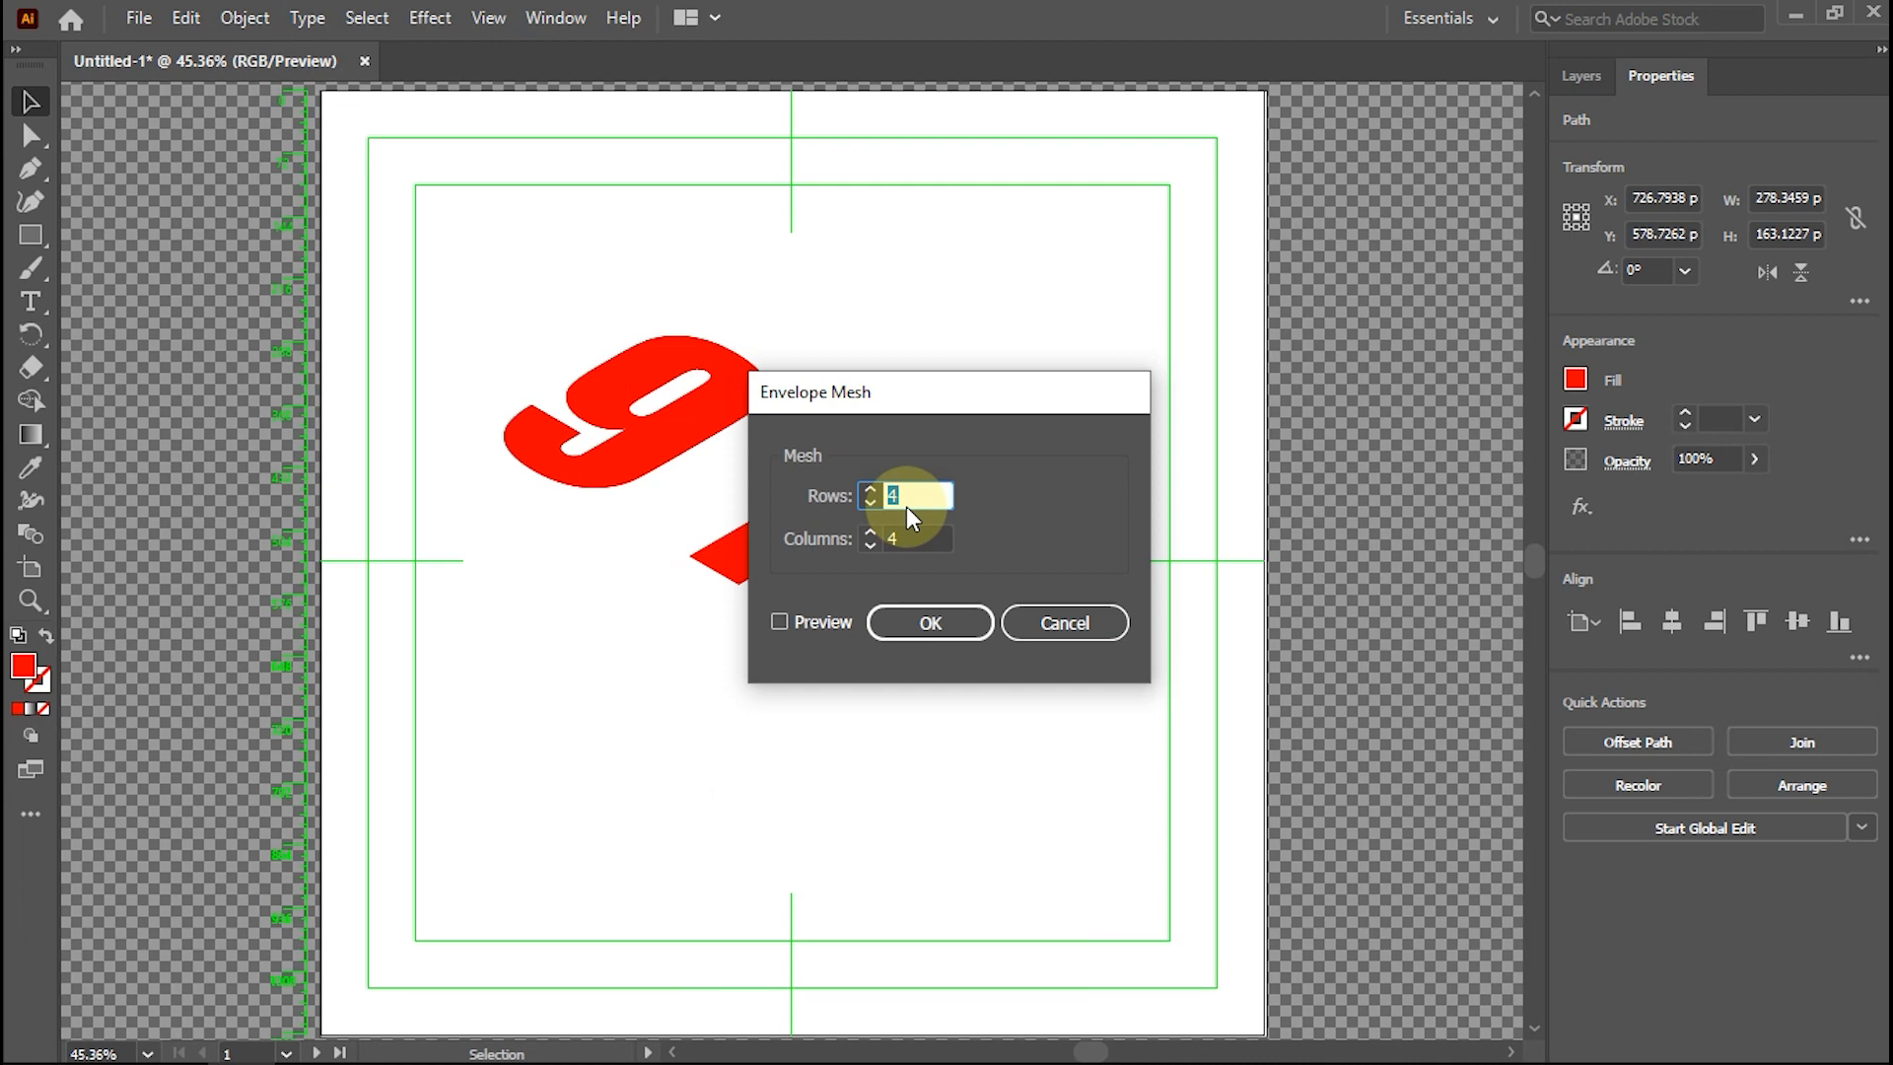
pyautogui.write('3')
pyautogui.doubleClick(893, 538)
pyautogui.write('8')
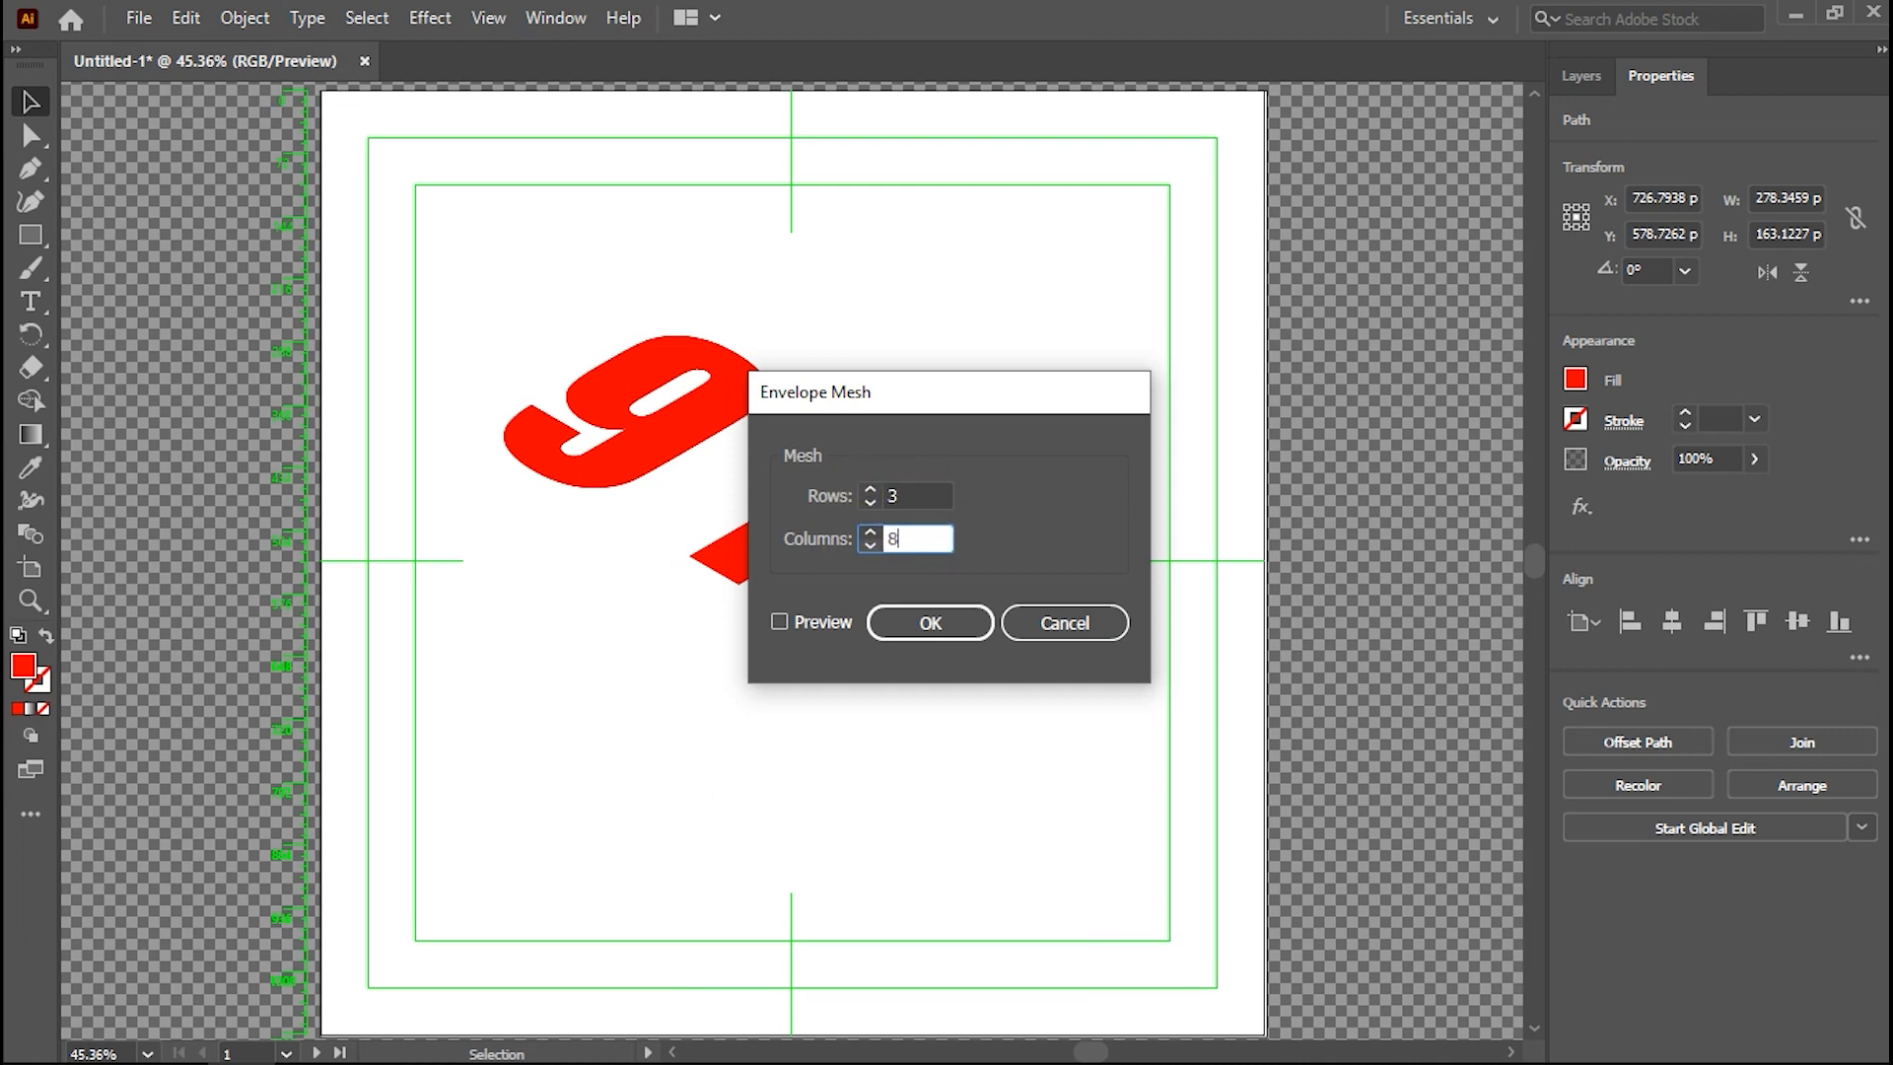
pyautogui.click(779, 622)
pyautogui.moveTo(1134, 390); pyautogui.dragTo(1525, 381)
pyautogui.click(1321, 613)
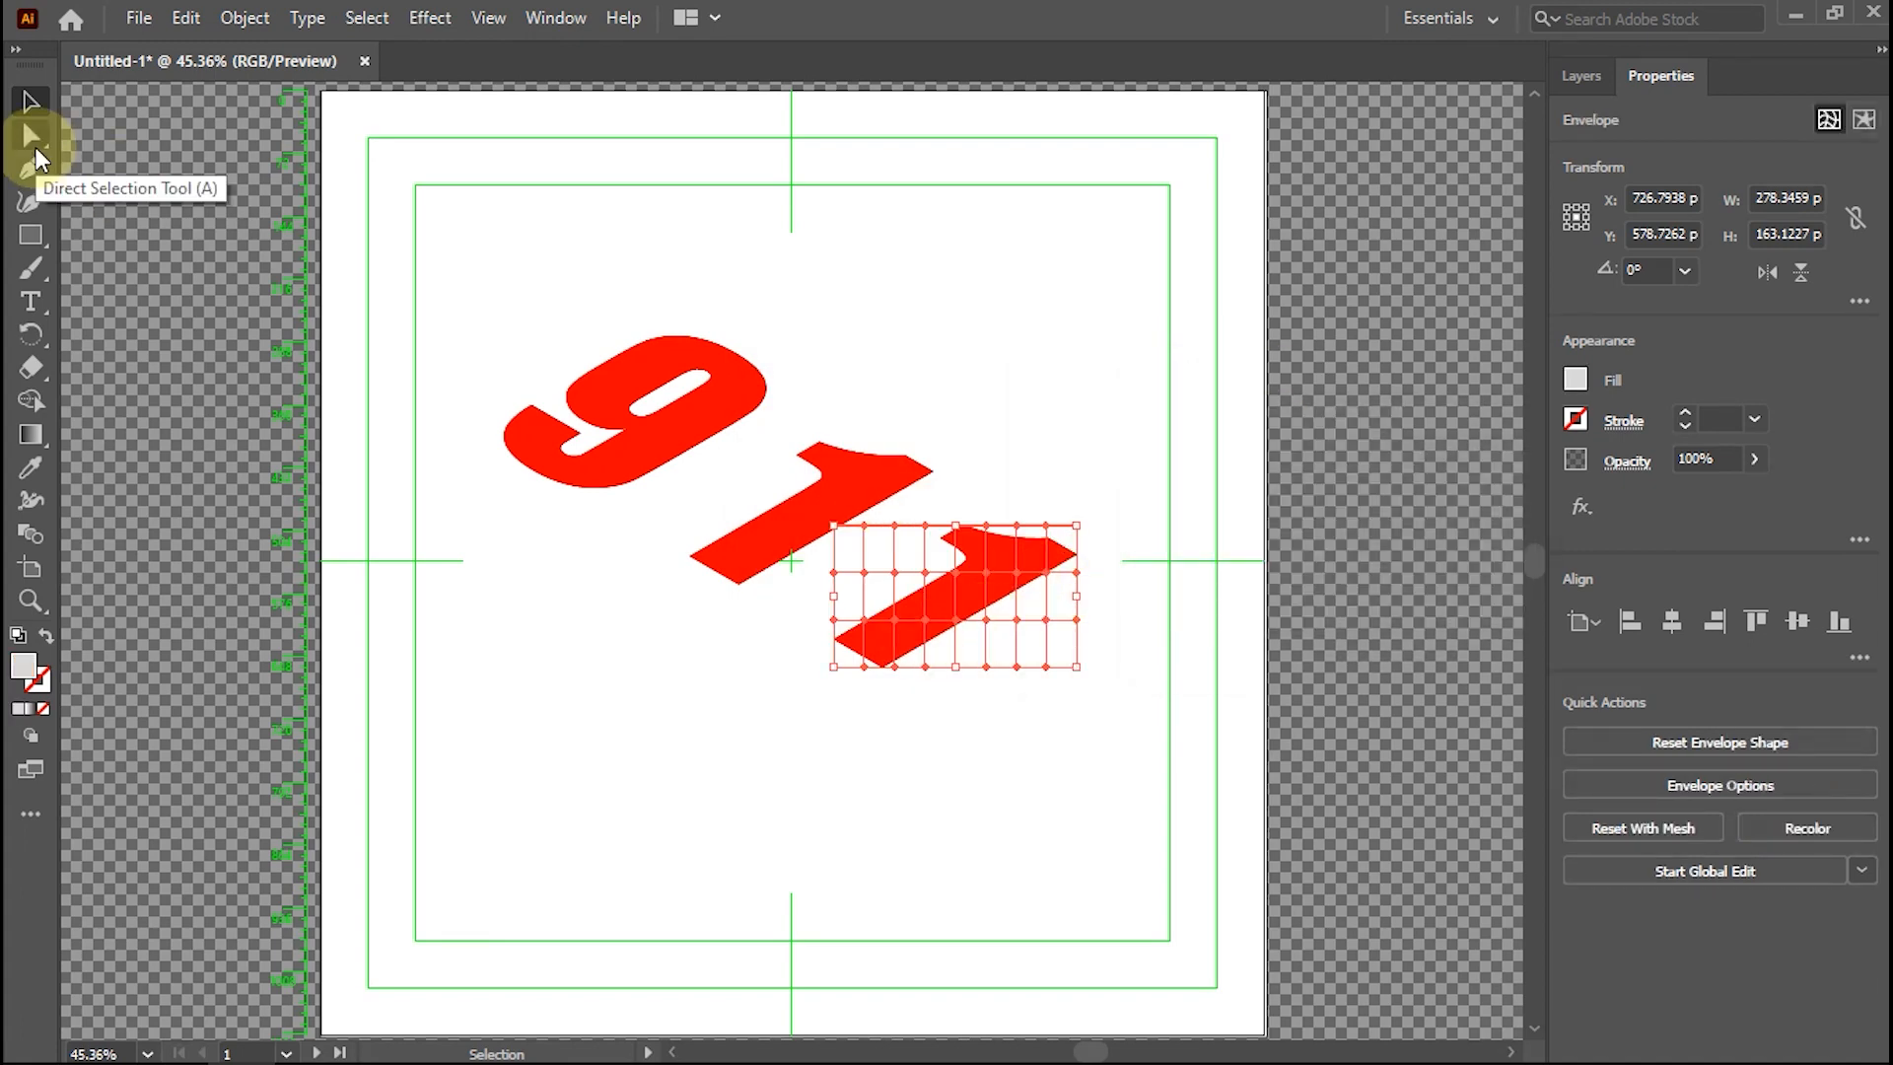
# Warp the last red 1 by directly moving mesh points along its lower edge, lower-left end and upper tip.
pyautogui.click(35, 146)
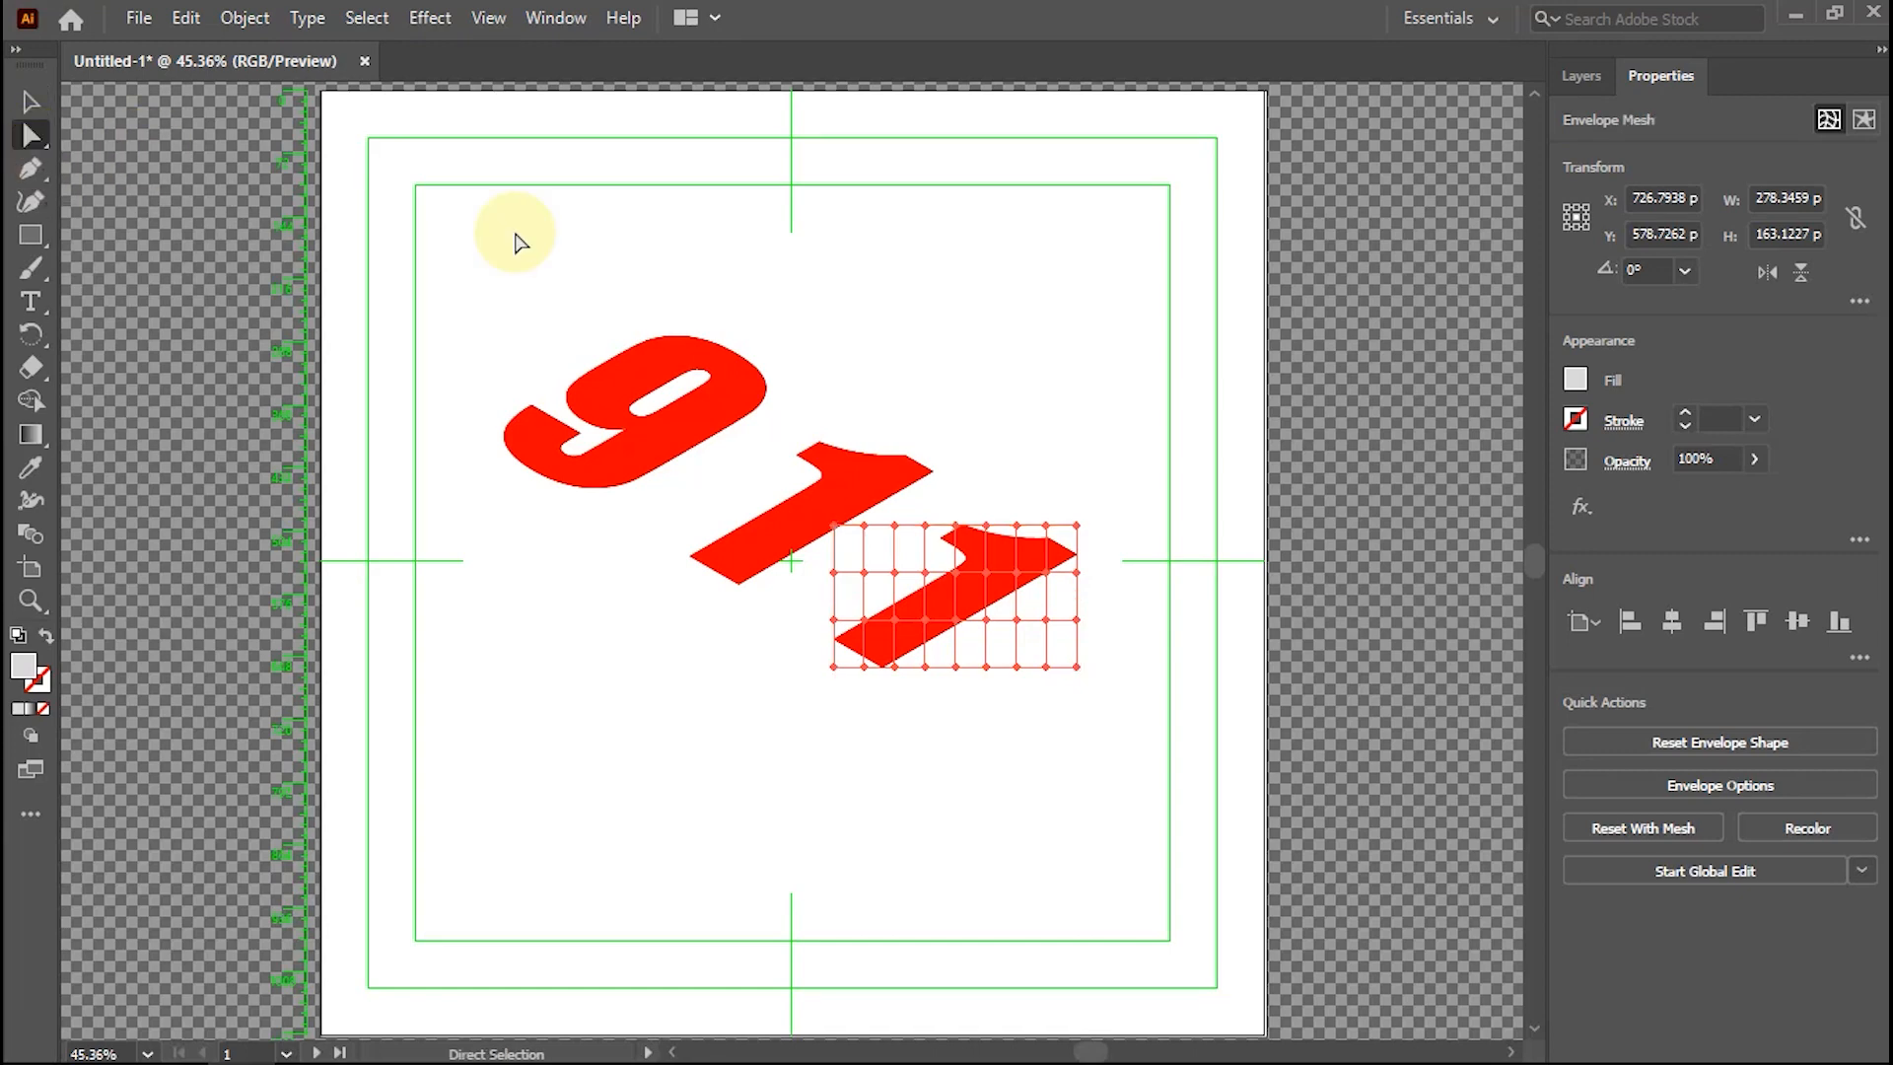
pyautogui.click(987, 622)
pyautogui.moveTo(987, 620); pyautogui.dragTo(945, 612)
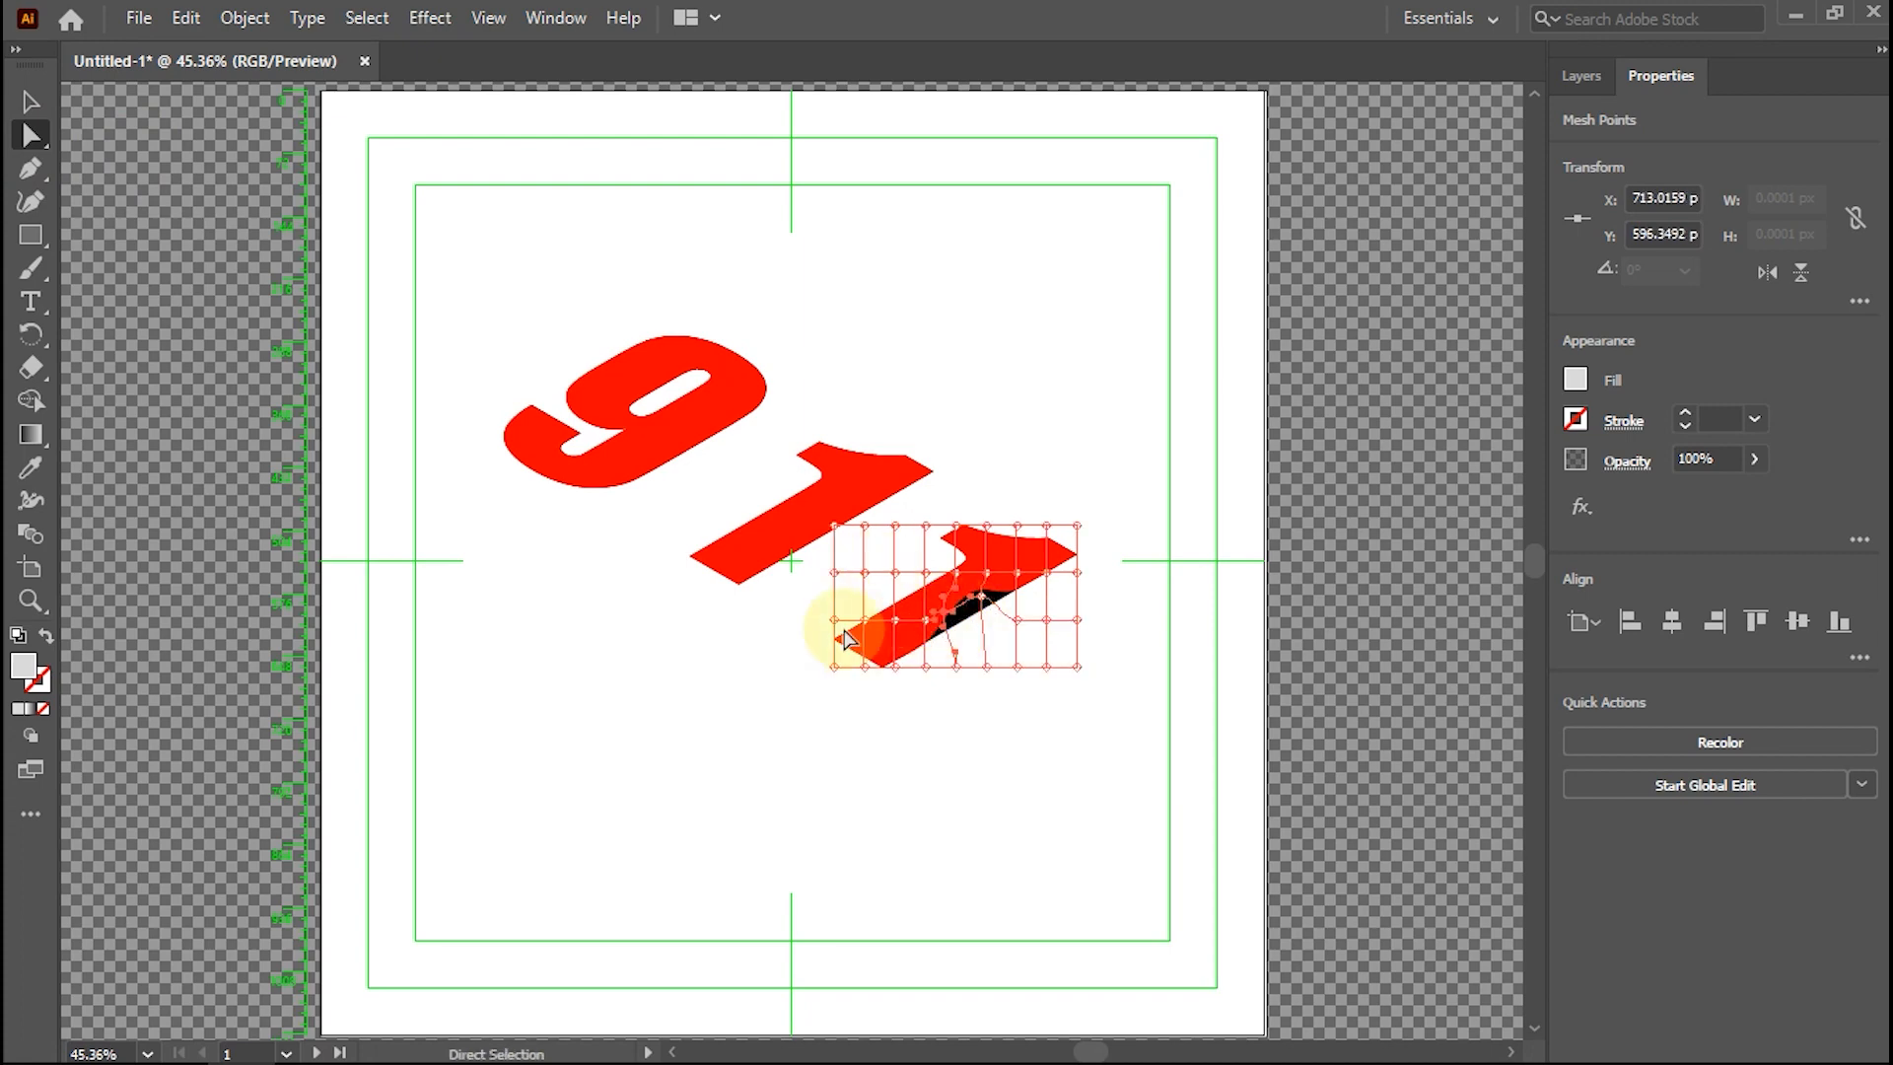
pyautogui.moveTo(834, 621); pyautogui.dragTo(817, 684)
pyautogui.click(924, 529)
pyautogui.moveTo(927, 535); pyautogui.dragTo(964, 570)
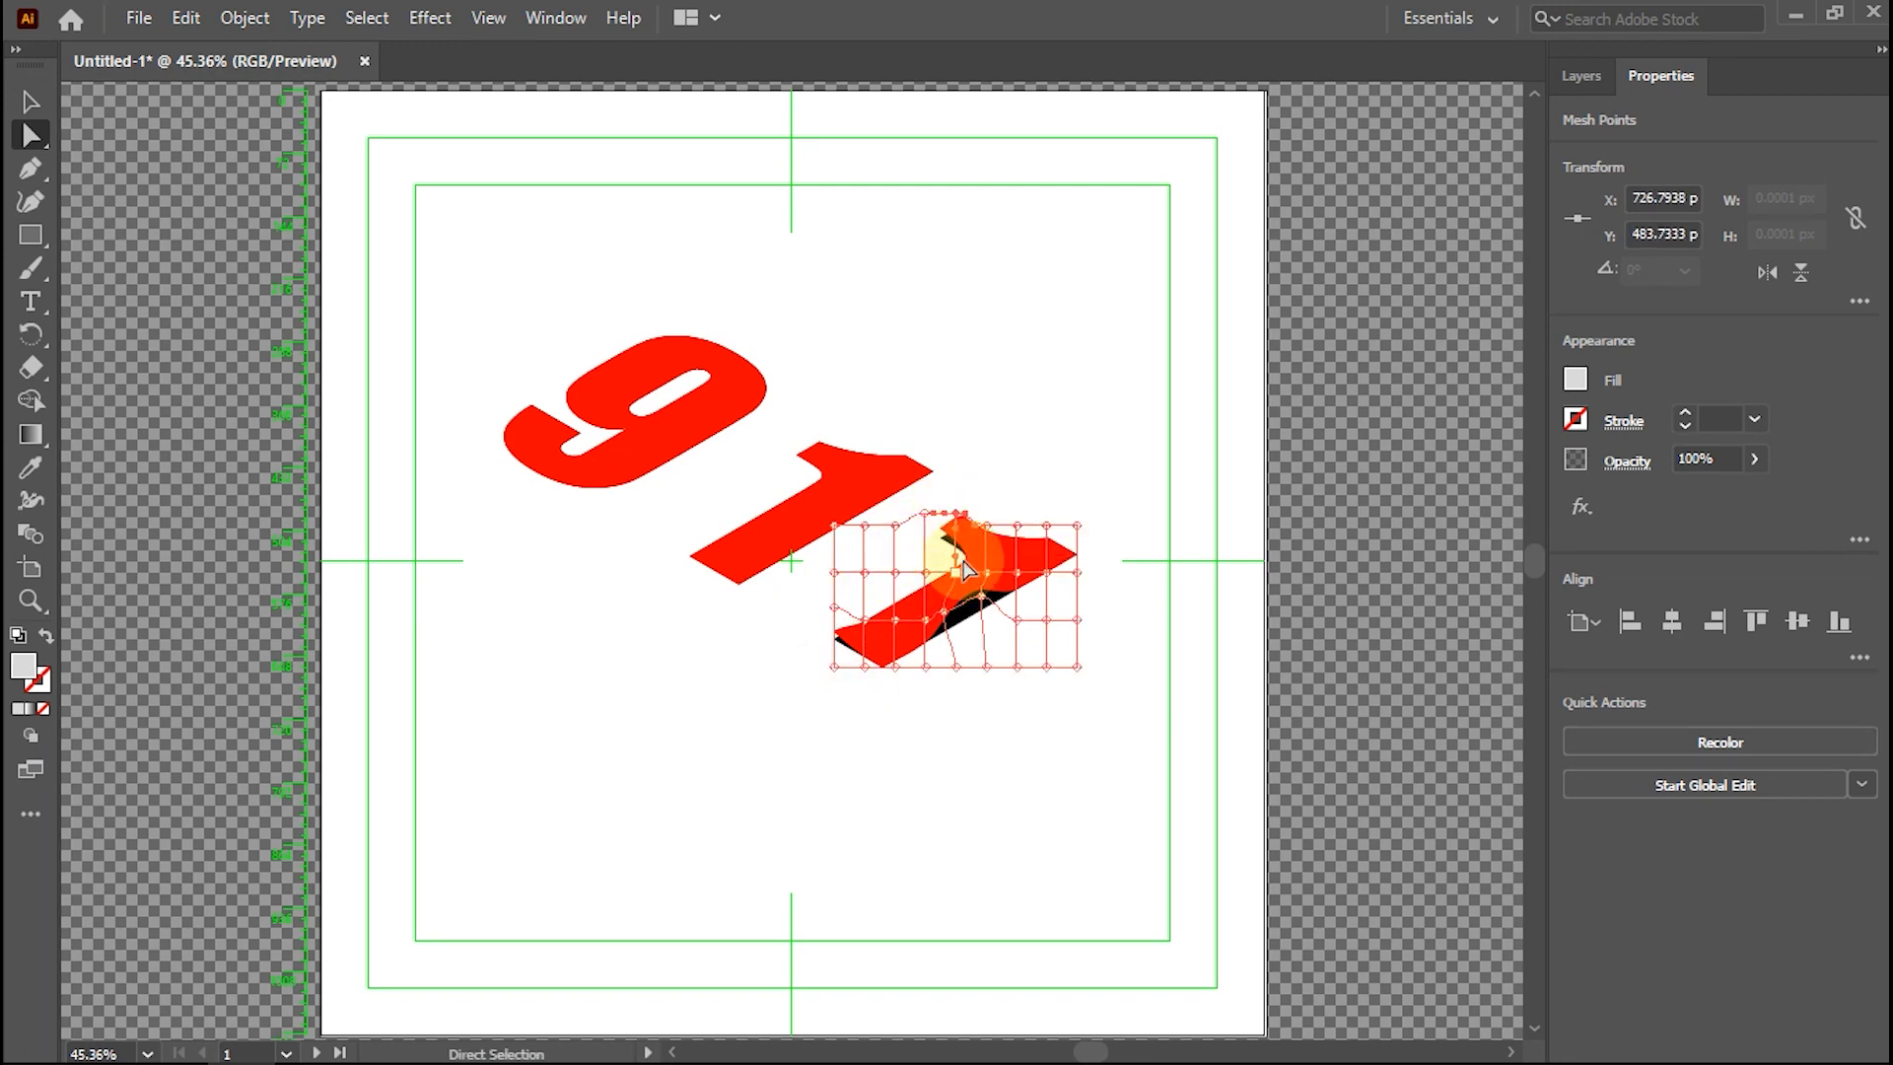
# Apply an envelope distort mesh with 3 rows and 8 columns to the middle red 1.
pyautogui.click(822, 443)
pyautogui.click(241, 18)
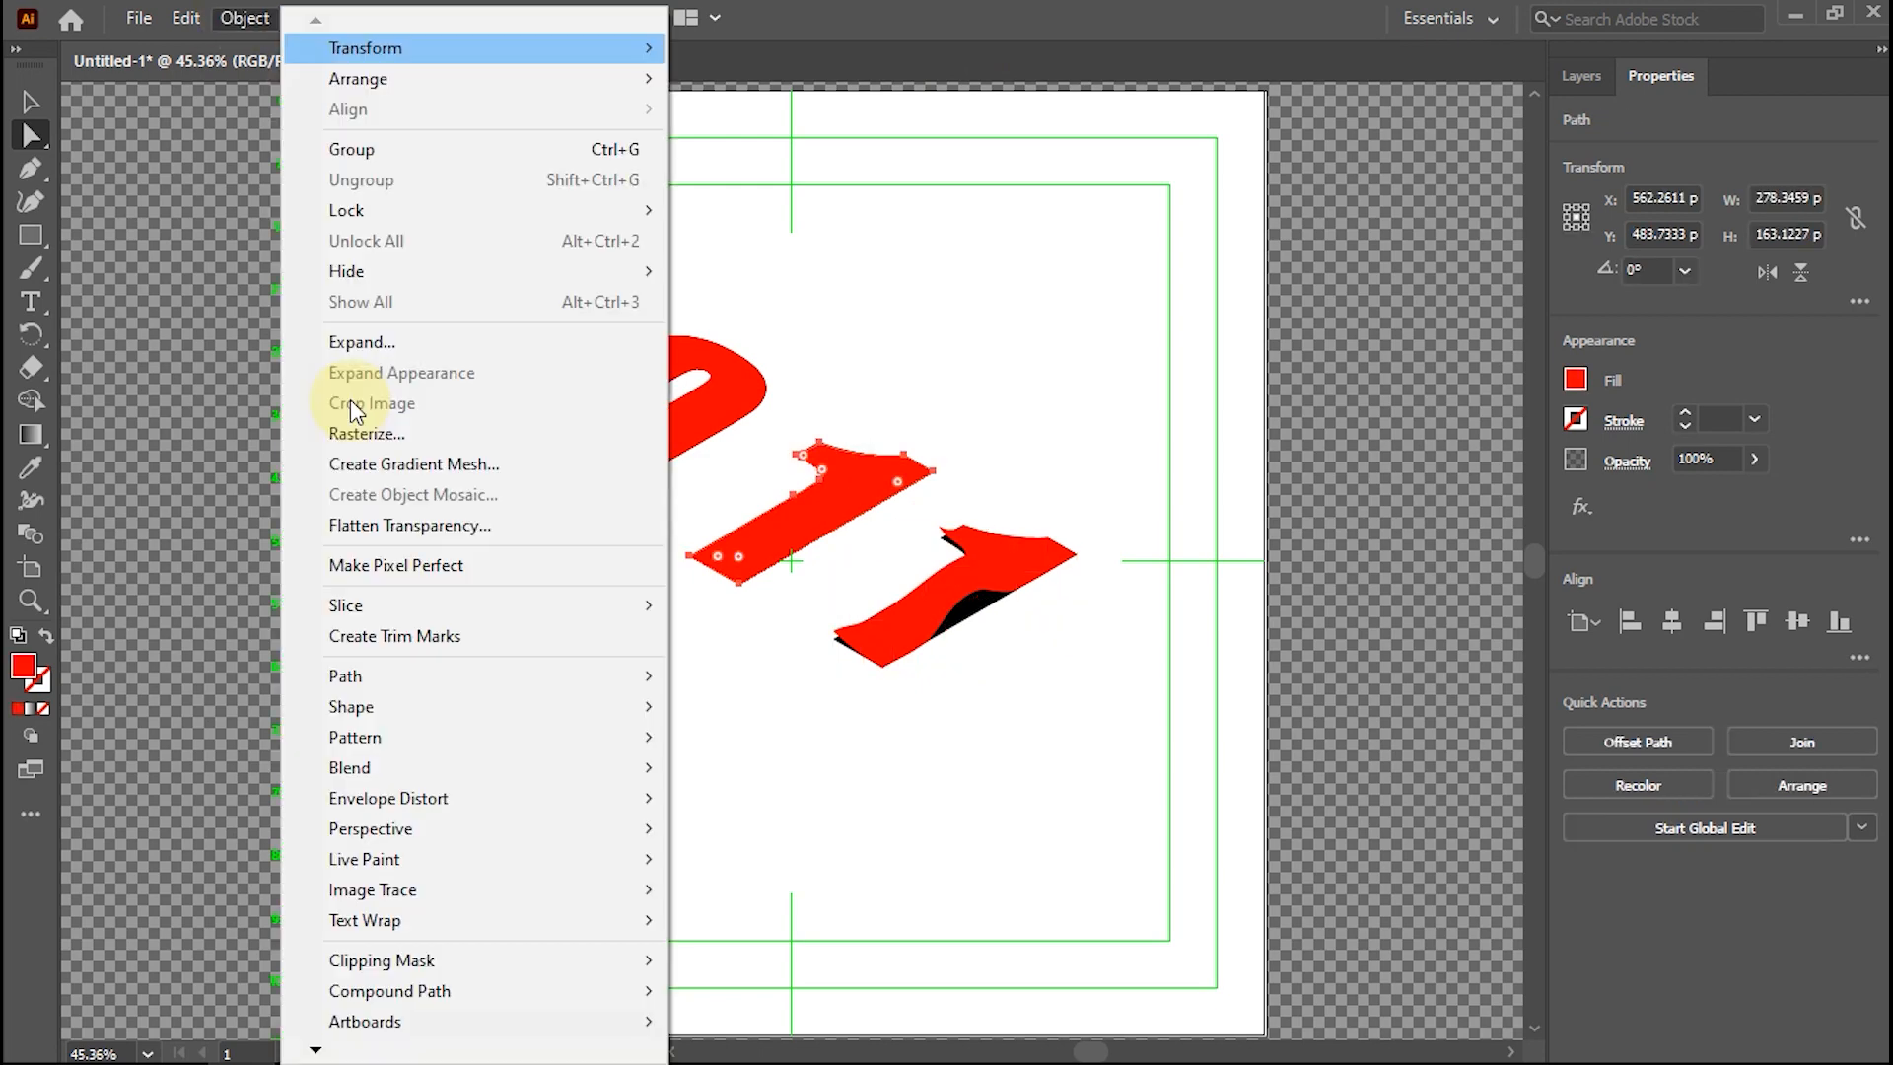
pyautogui.moveTo(449, 799)
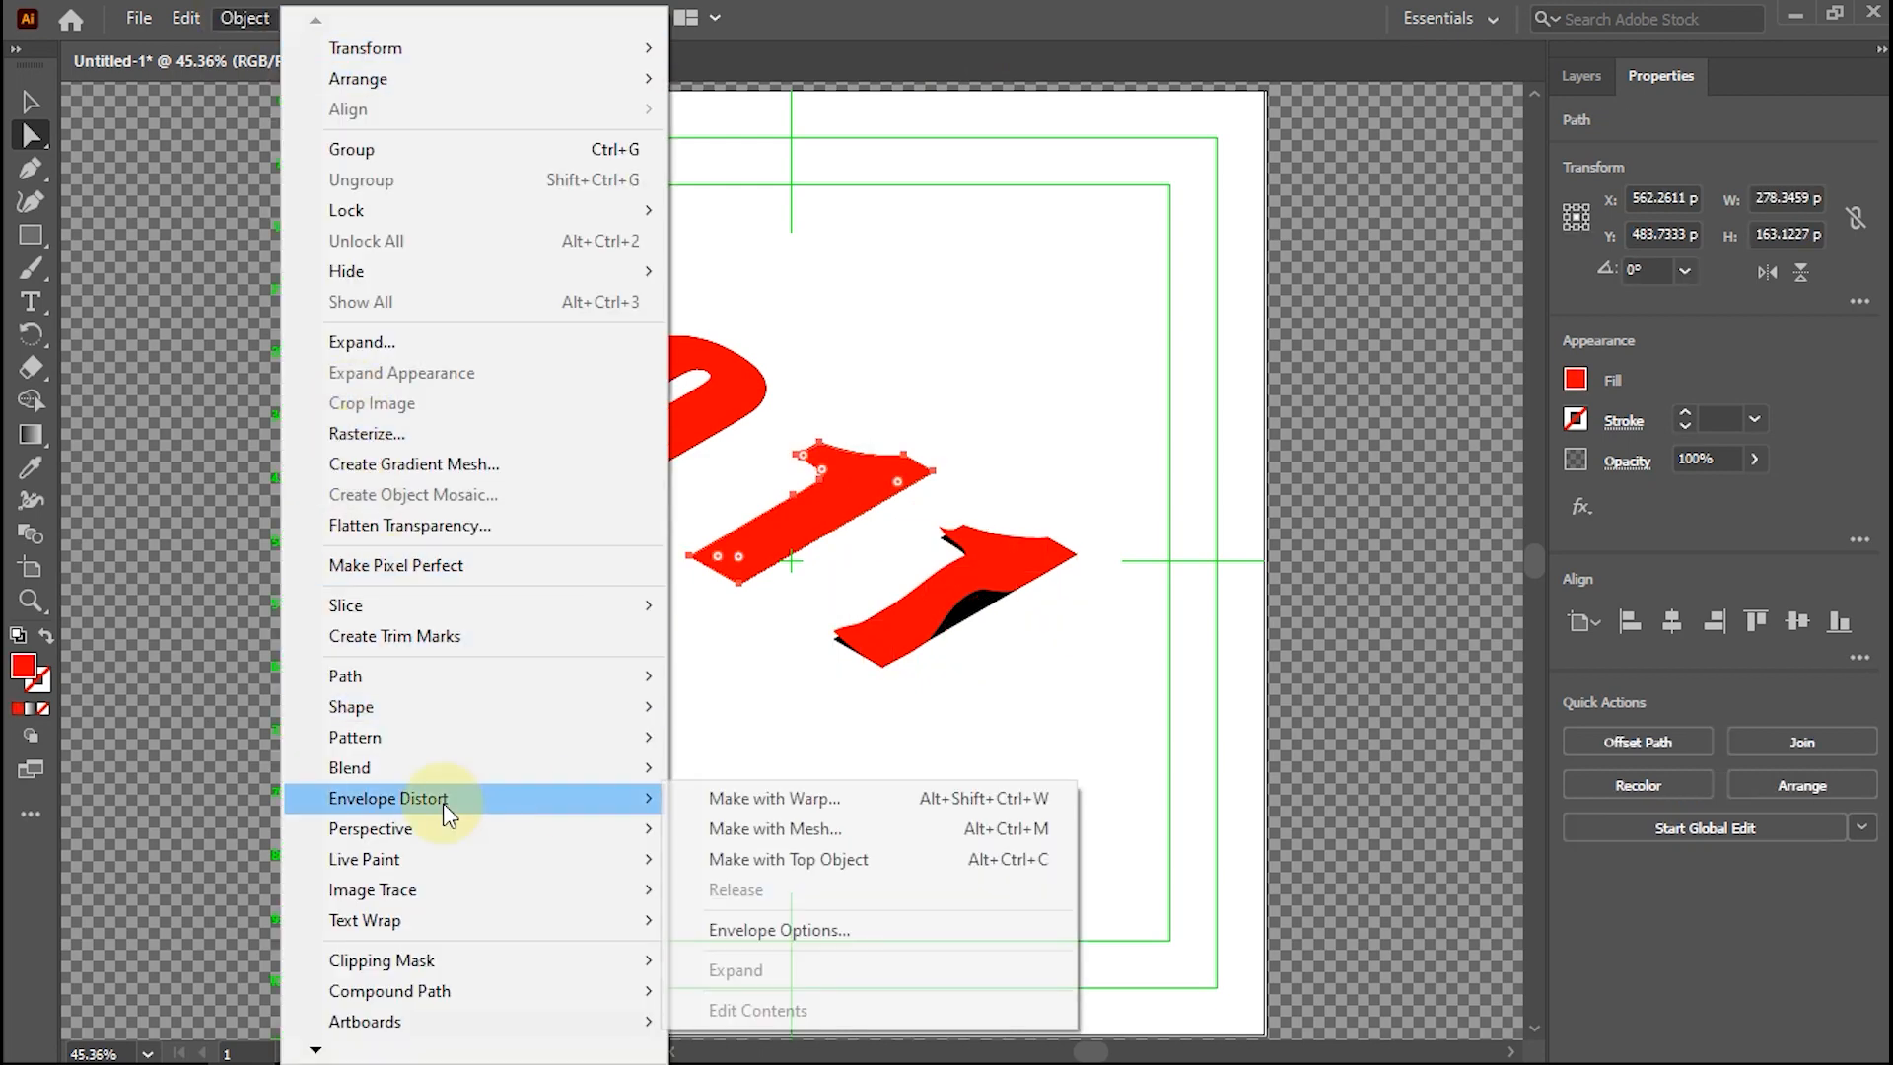
pyautogui.click(680, 829)
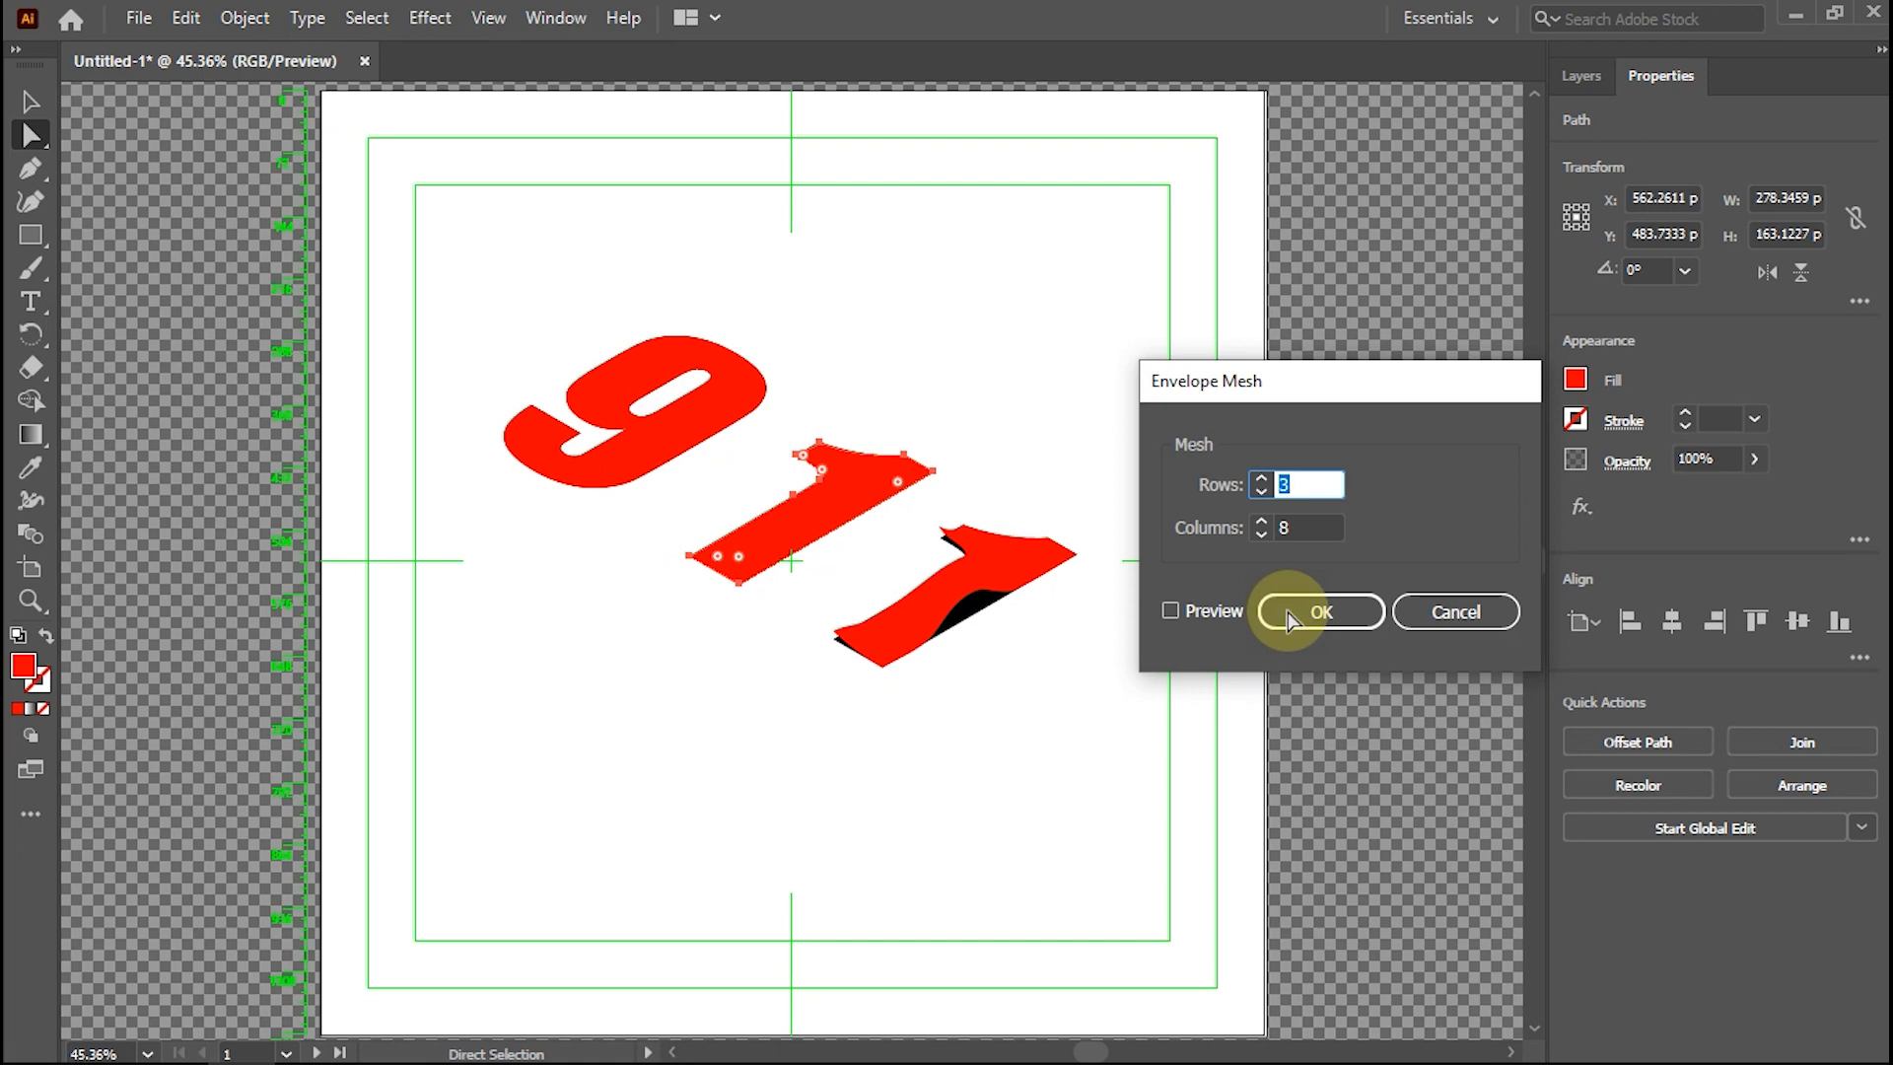
pyautogui.press('Return')
# Warp the middle red 1 by moving mesh points at its lower-left end, lower edge and upper-right corner to expose the black copy.
pyautogui.moveTo(691, 536); pyautogui.dragTo(762, 506)
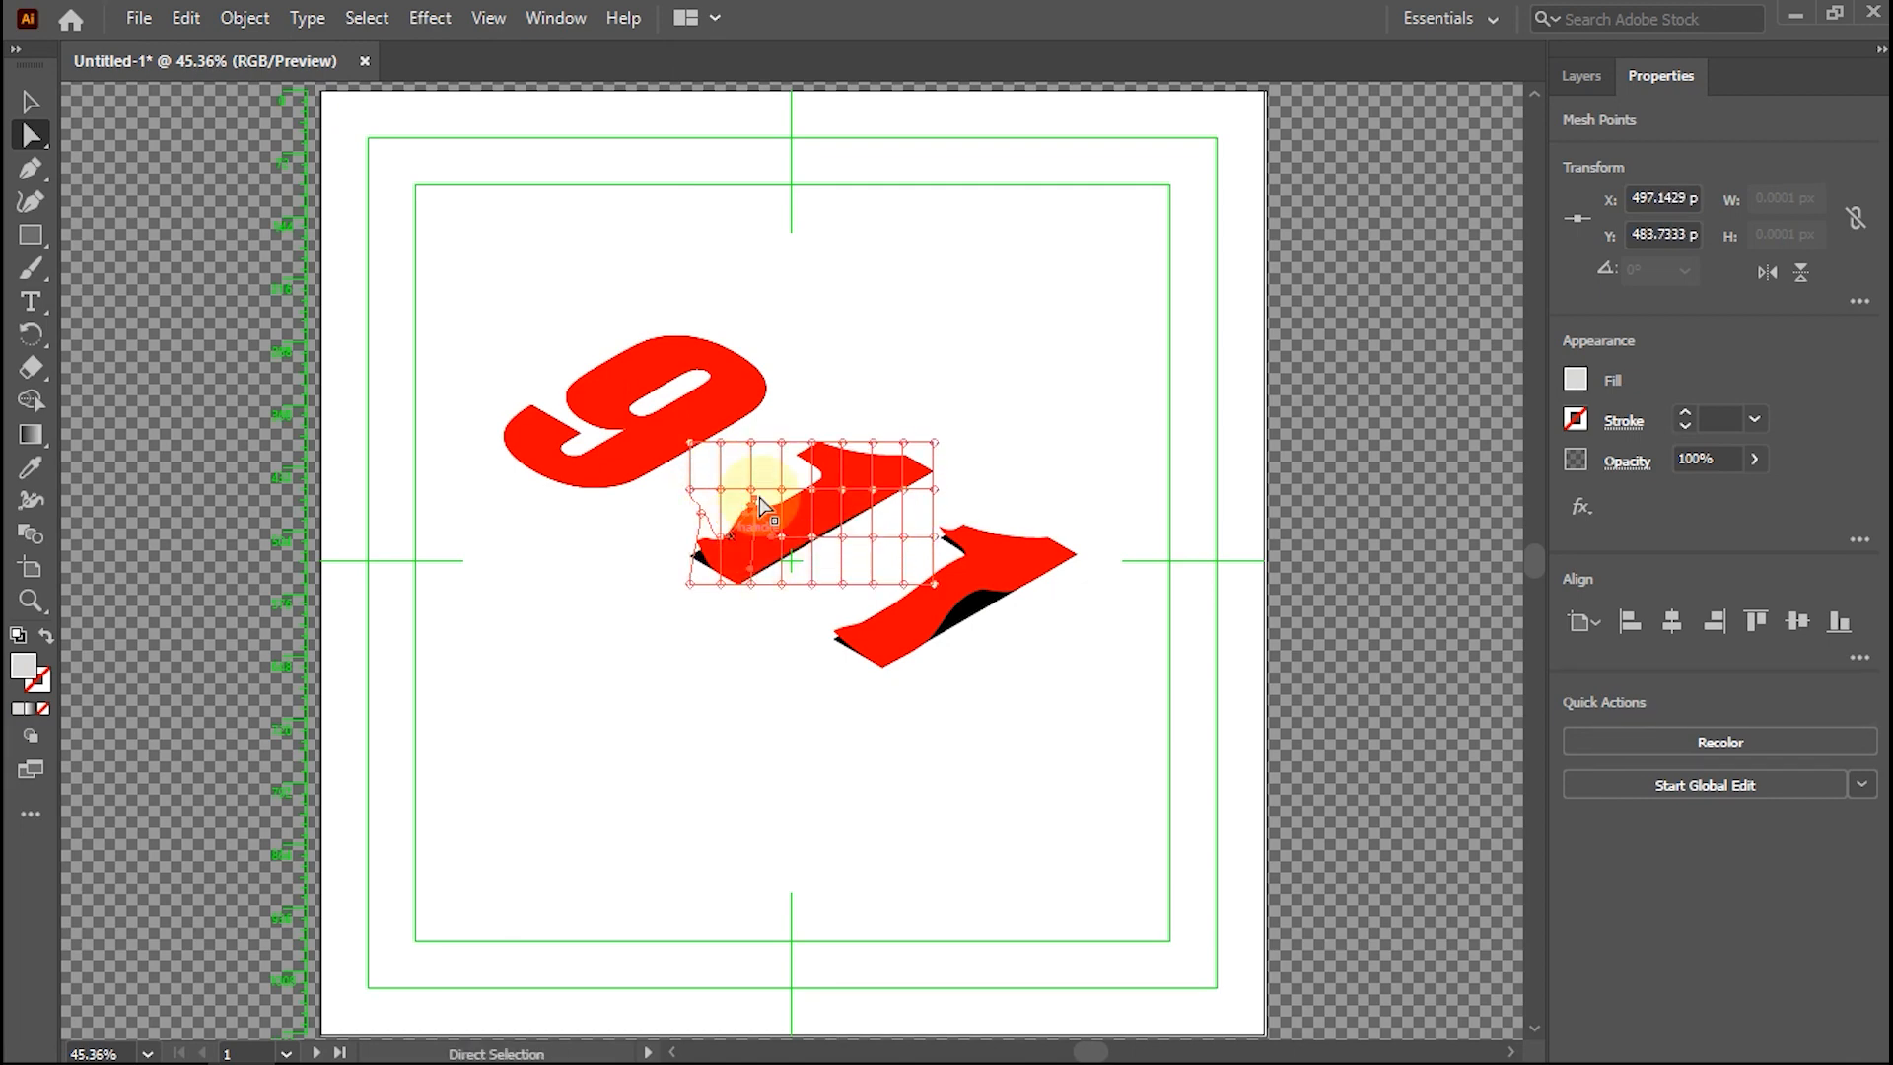
pyautogui.hotkey('ctrl', 'z')
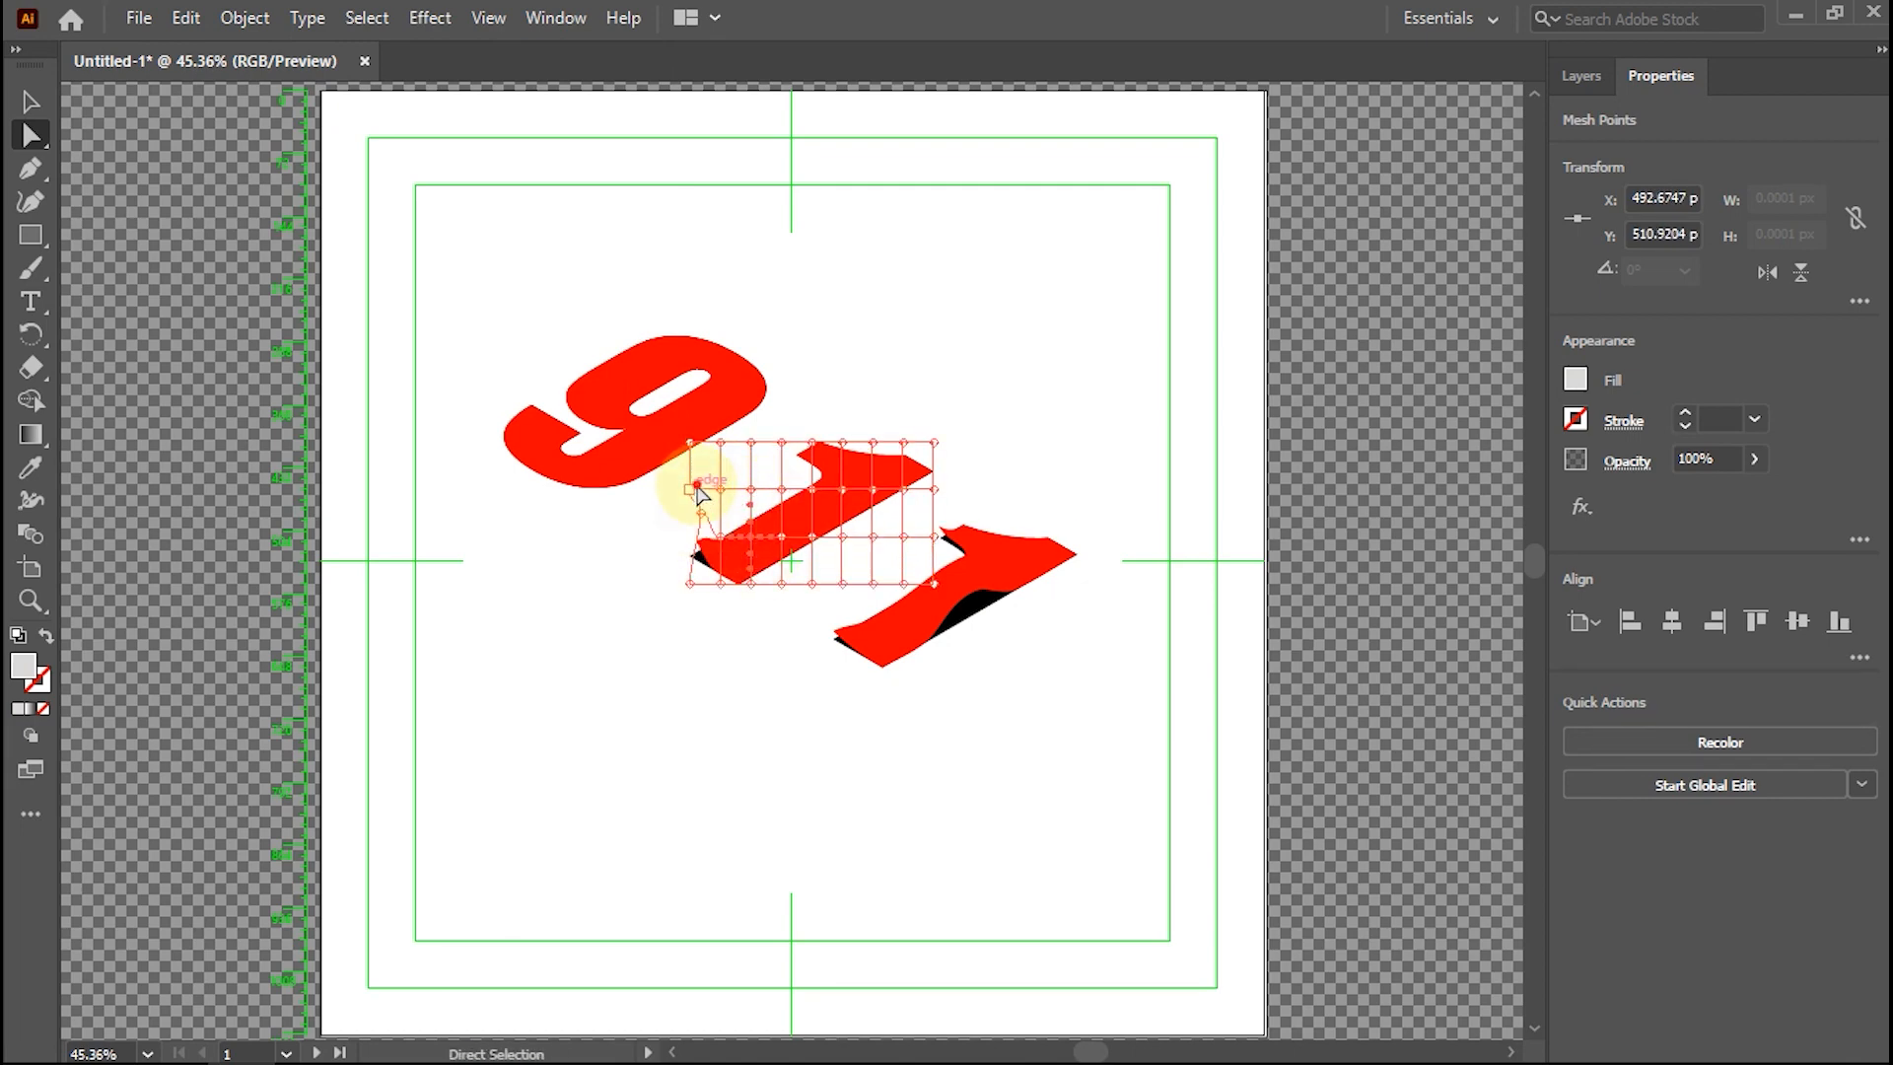
pyautogui.moveTo(697, 571)
pyautogui.mouseDown()
pyautogui.moveTo(689, 550)
pyautogui.moveTo(713, 576)
pyautogui.mouseUp()
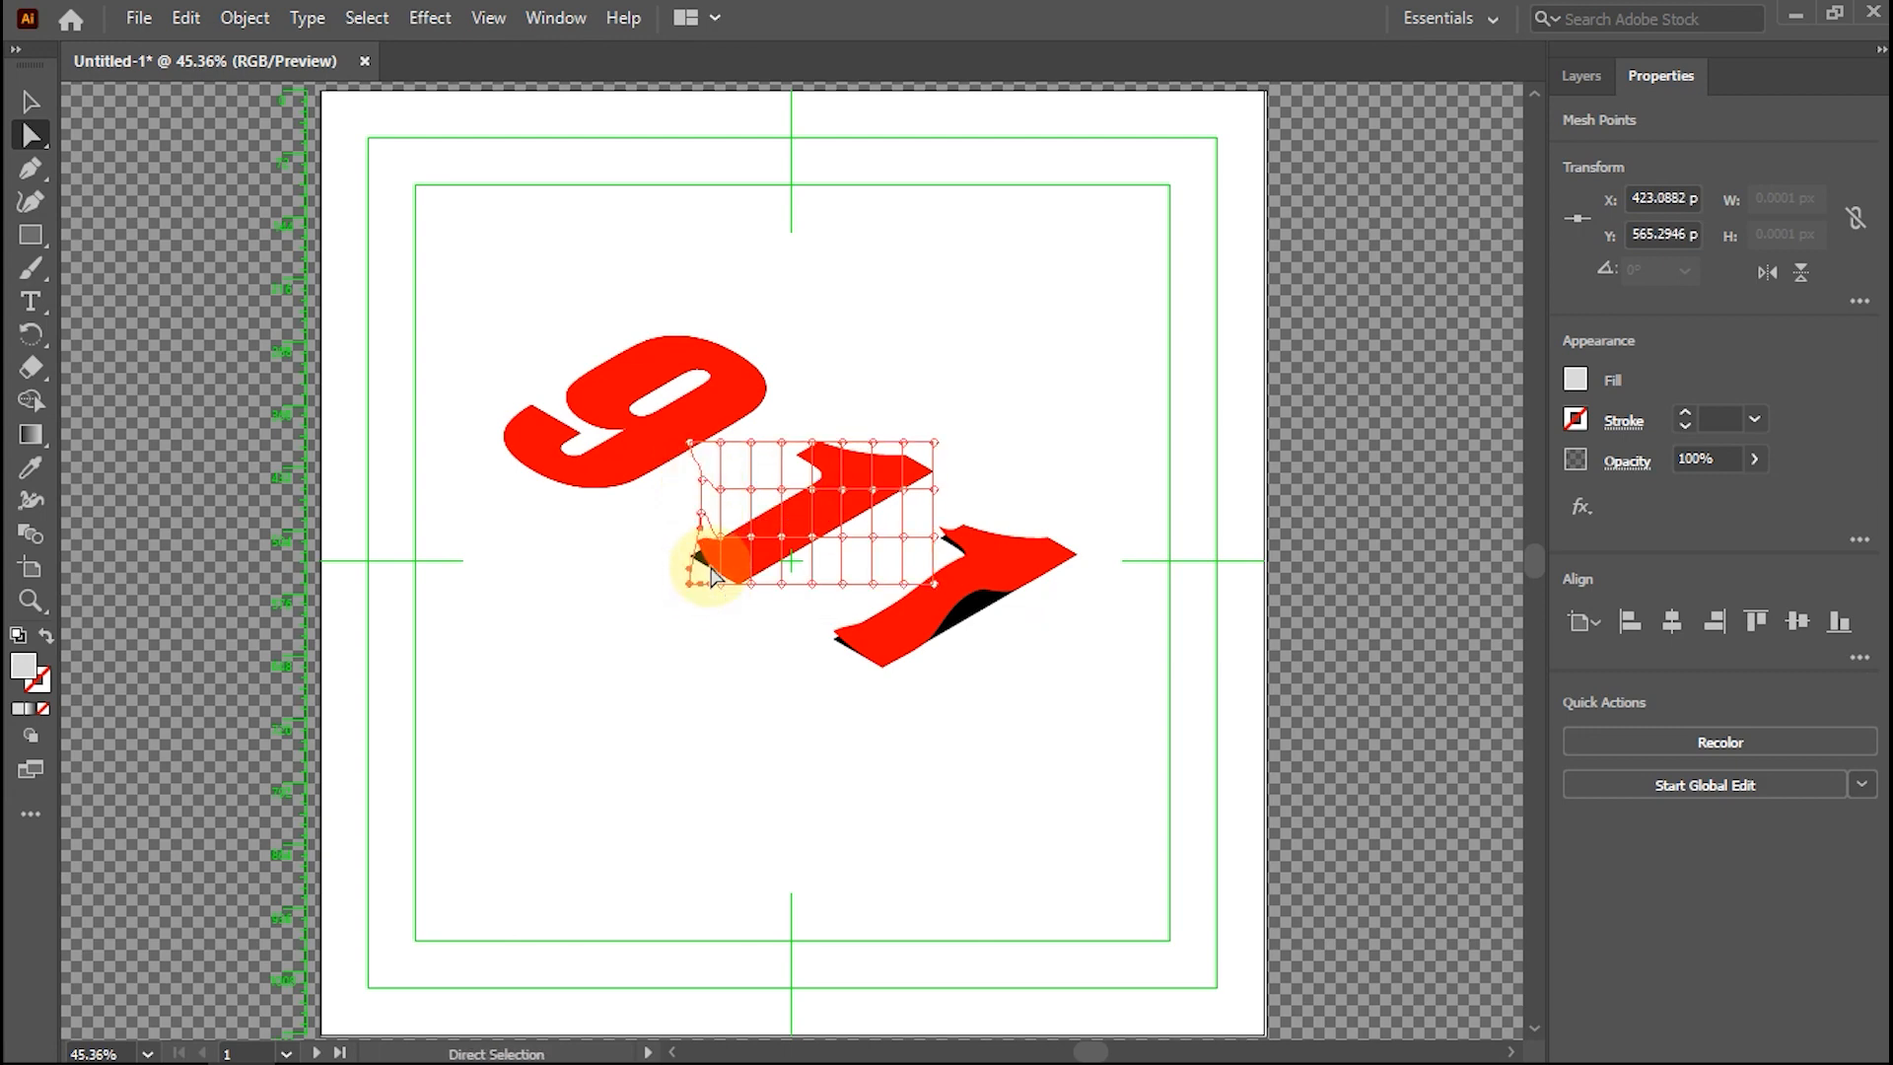
pyautogui.moveTo(712, 575); pyautogui.dragTo(740, 605)
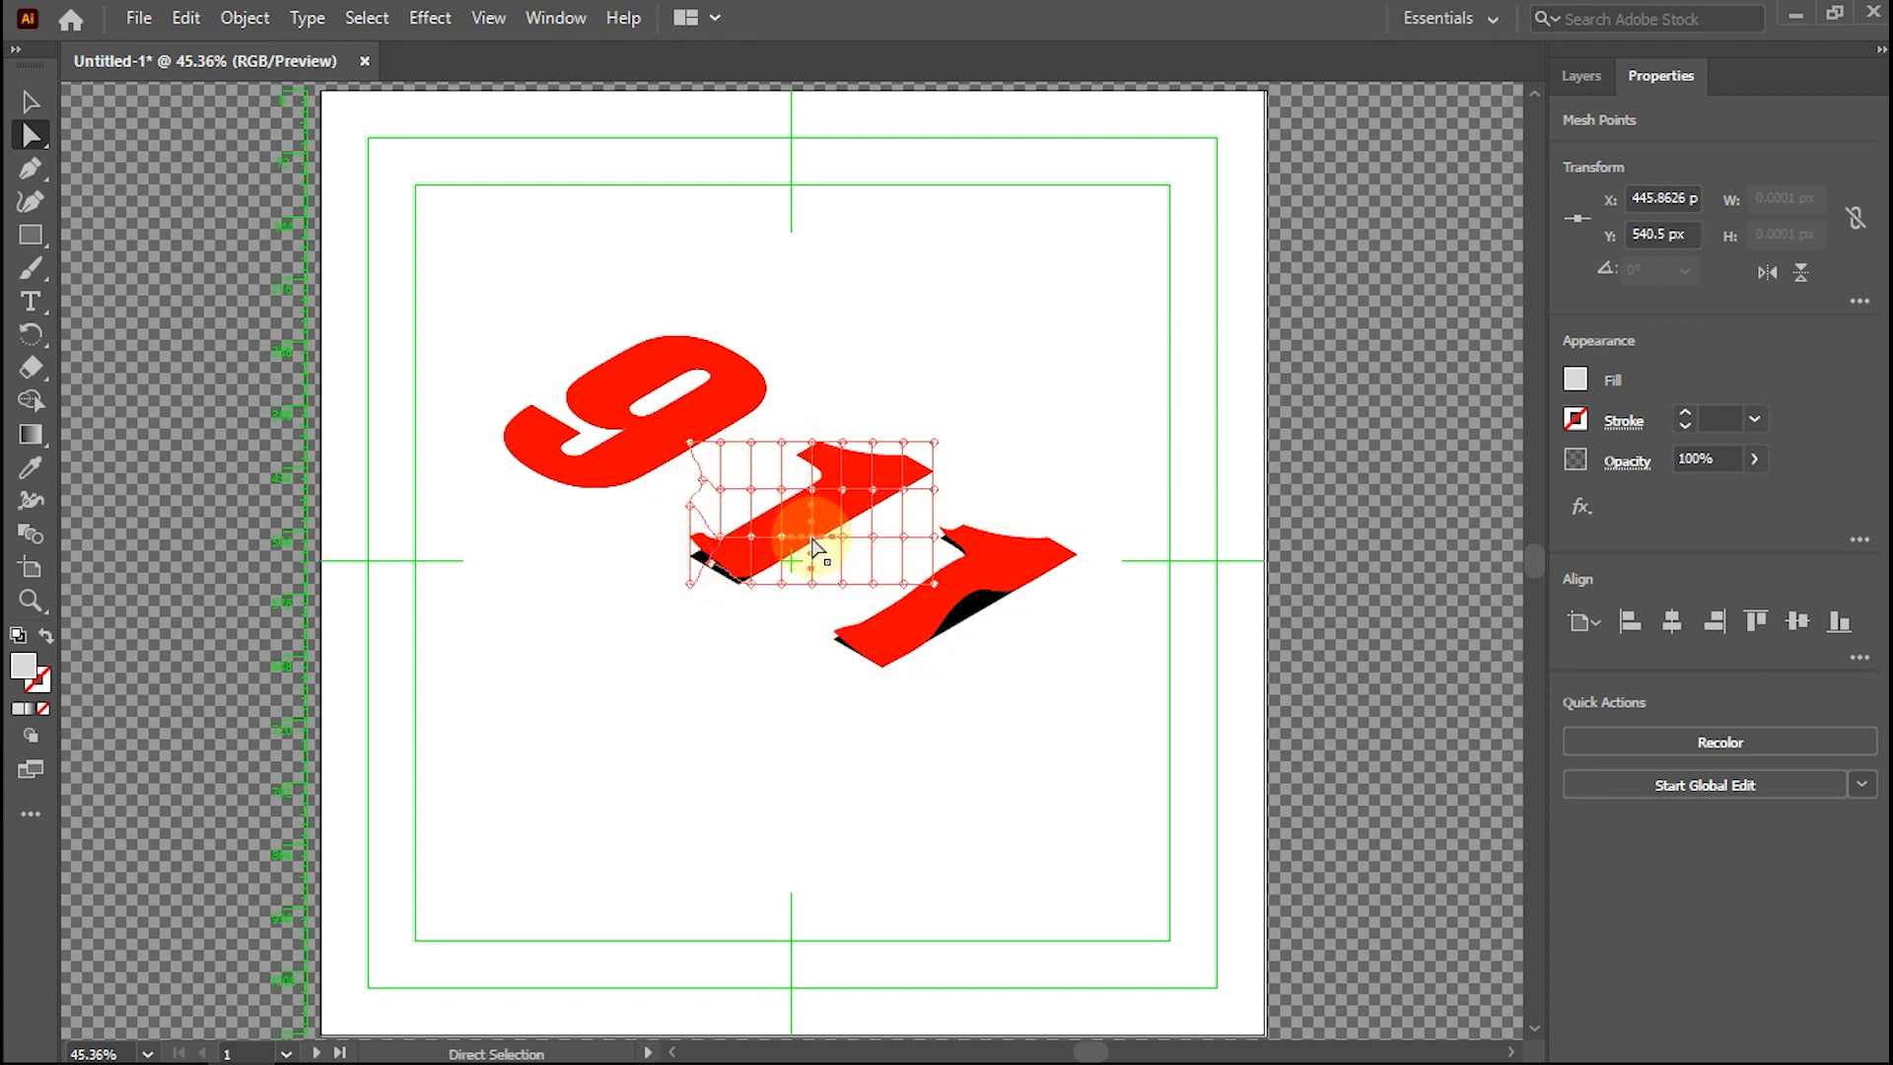
pyautogui.click(815, 548)
pyautogui.click(927, 440)
pyautogui.moveTo(927, 438); pyautogui.dragTo(927, 405)
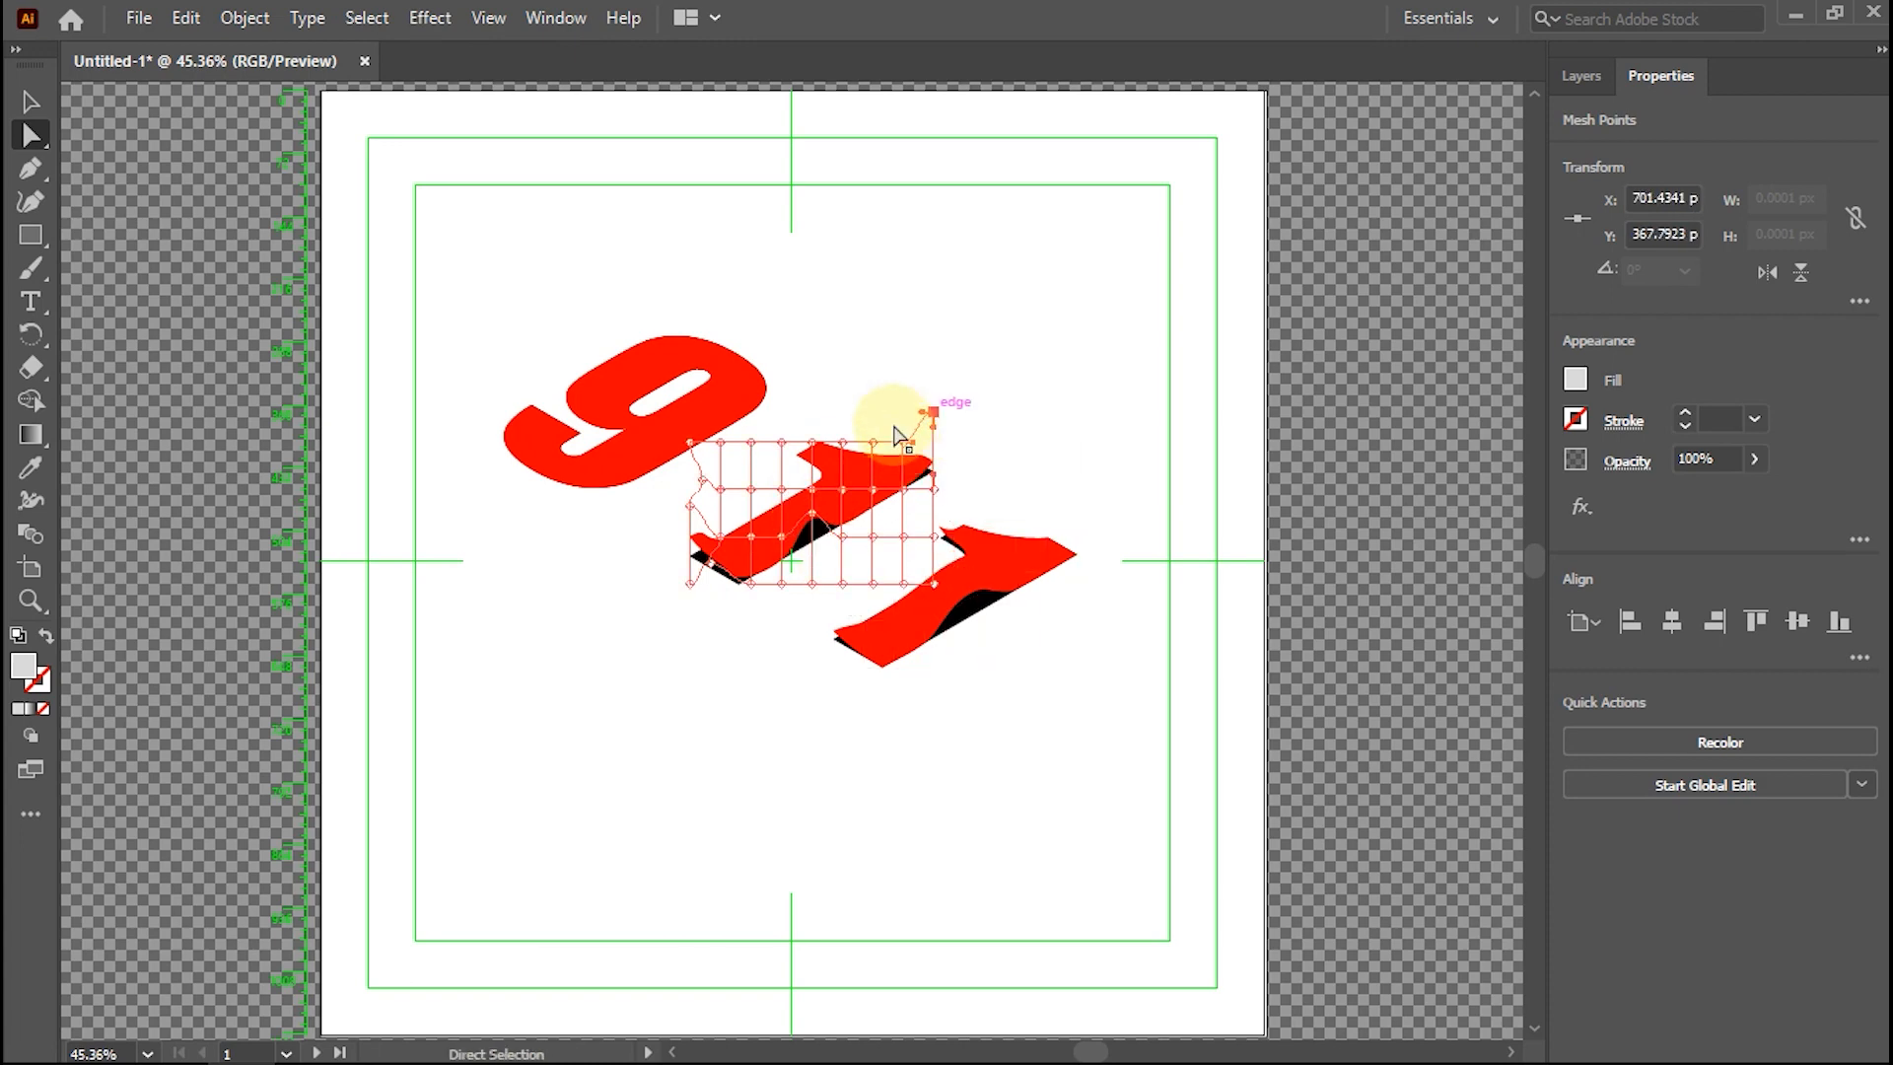
# Apply an envelope distort mesh with 3 rows and 8 columns to the red 9.
pyautogui.rightClick(603, 432)
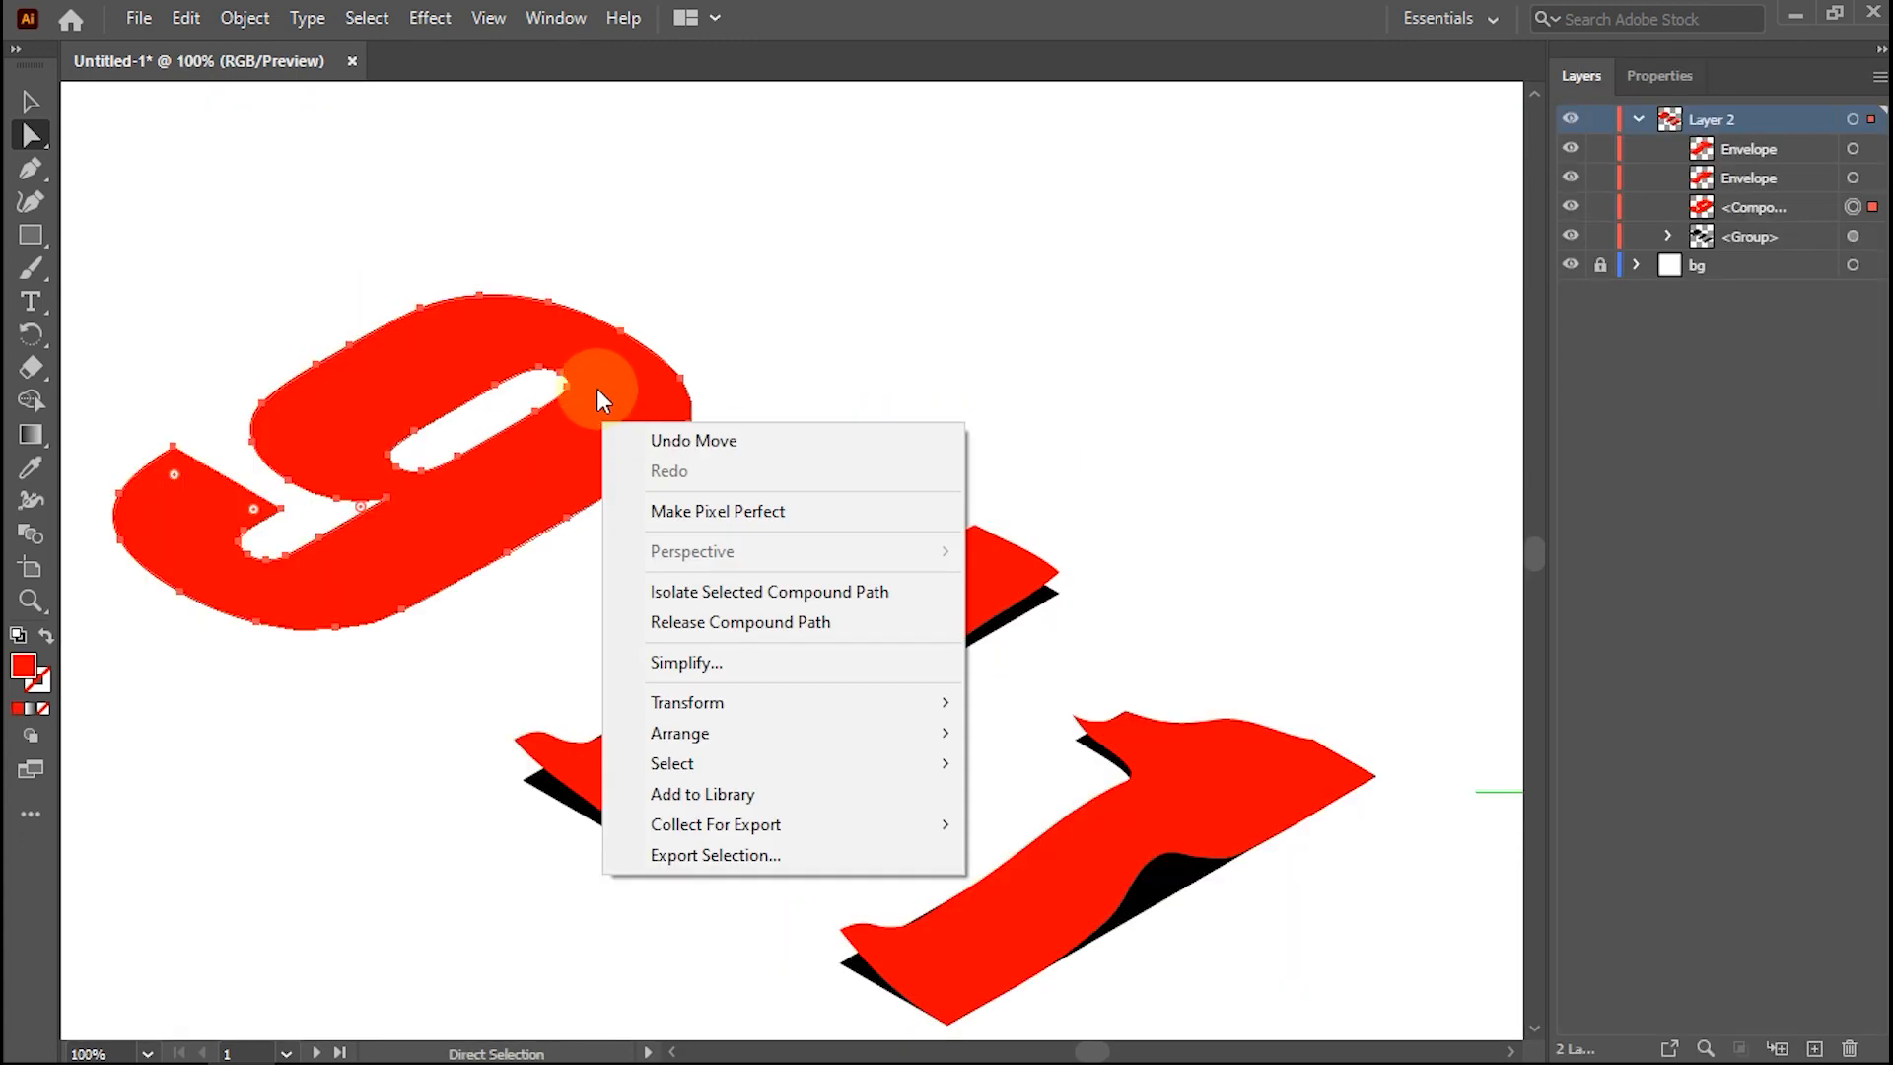
pyautogui.click(405, 17)
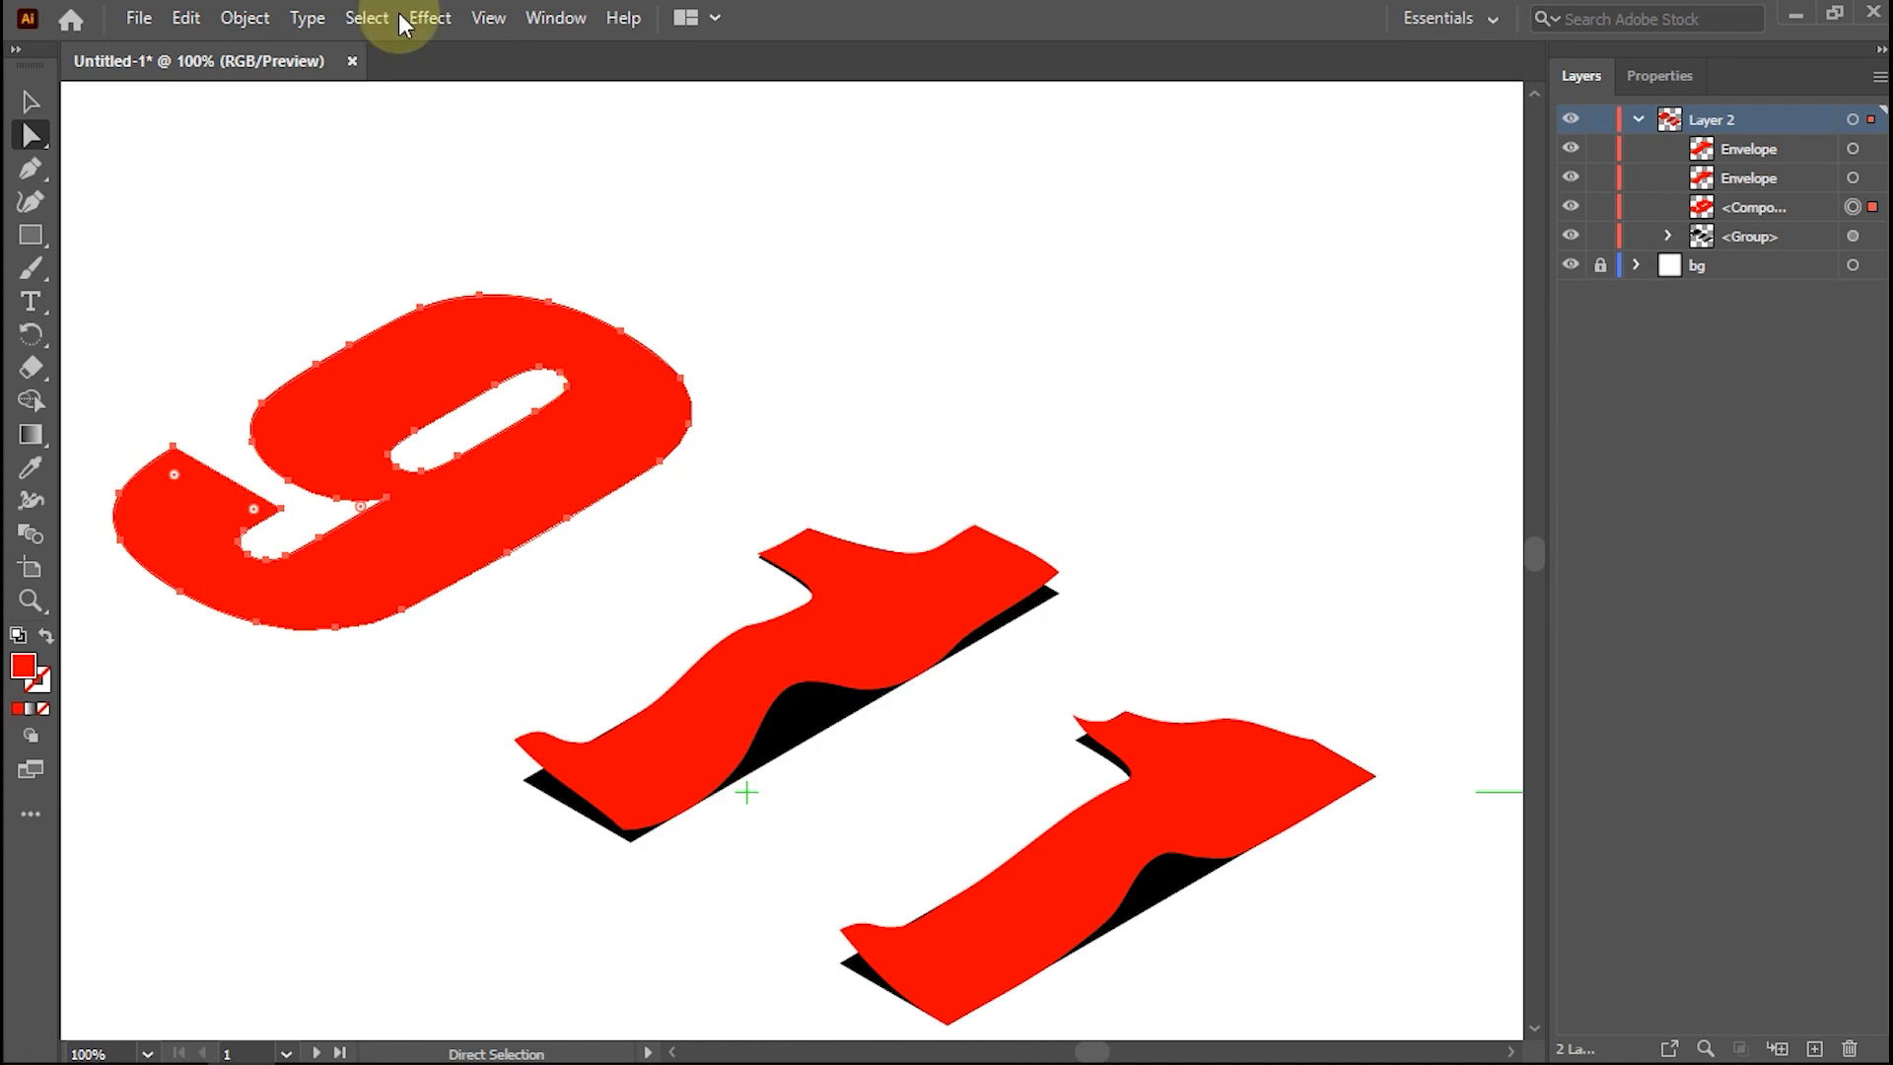
pyautogui.click(245, 18)
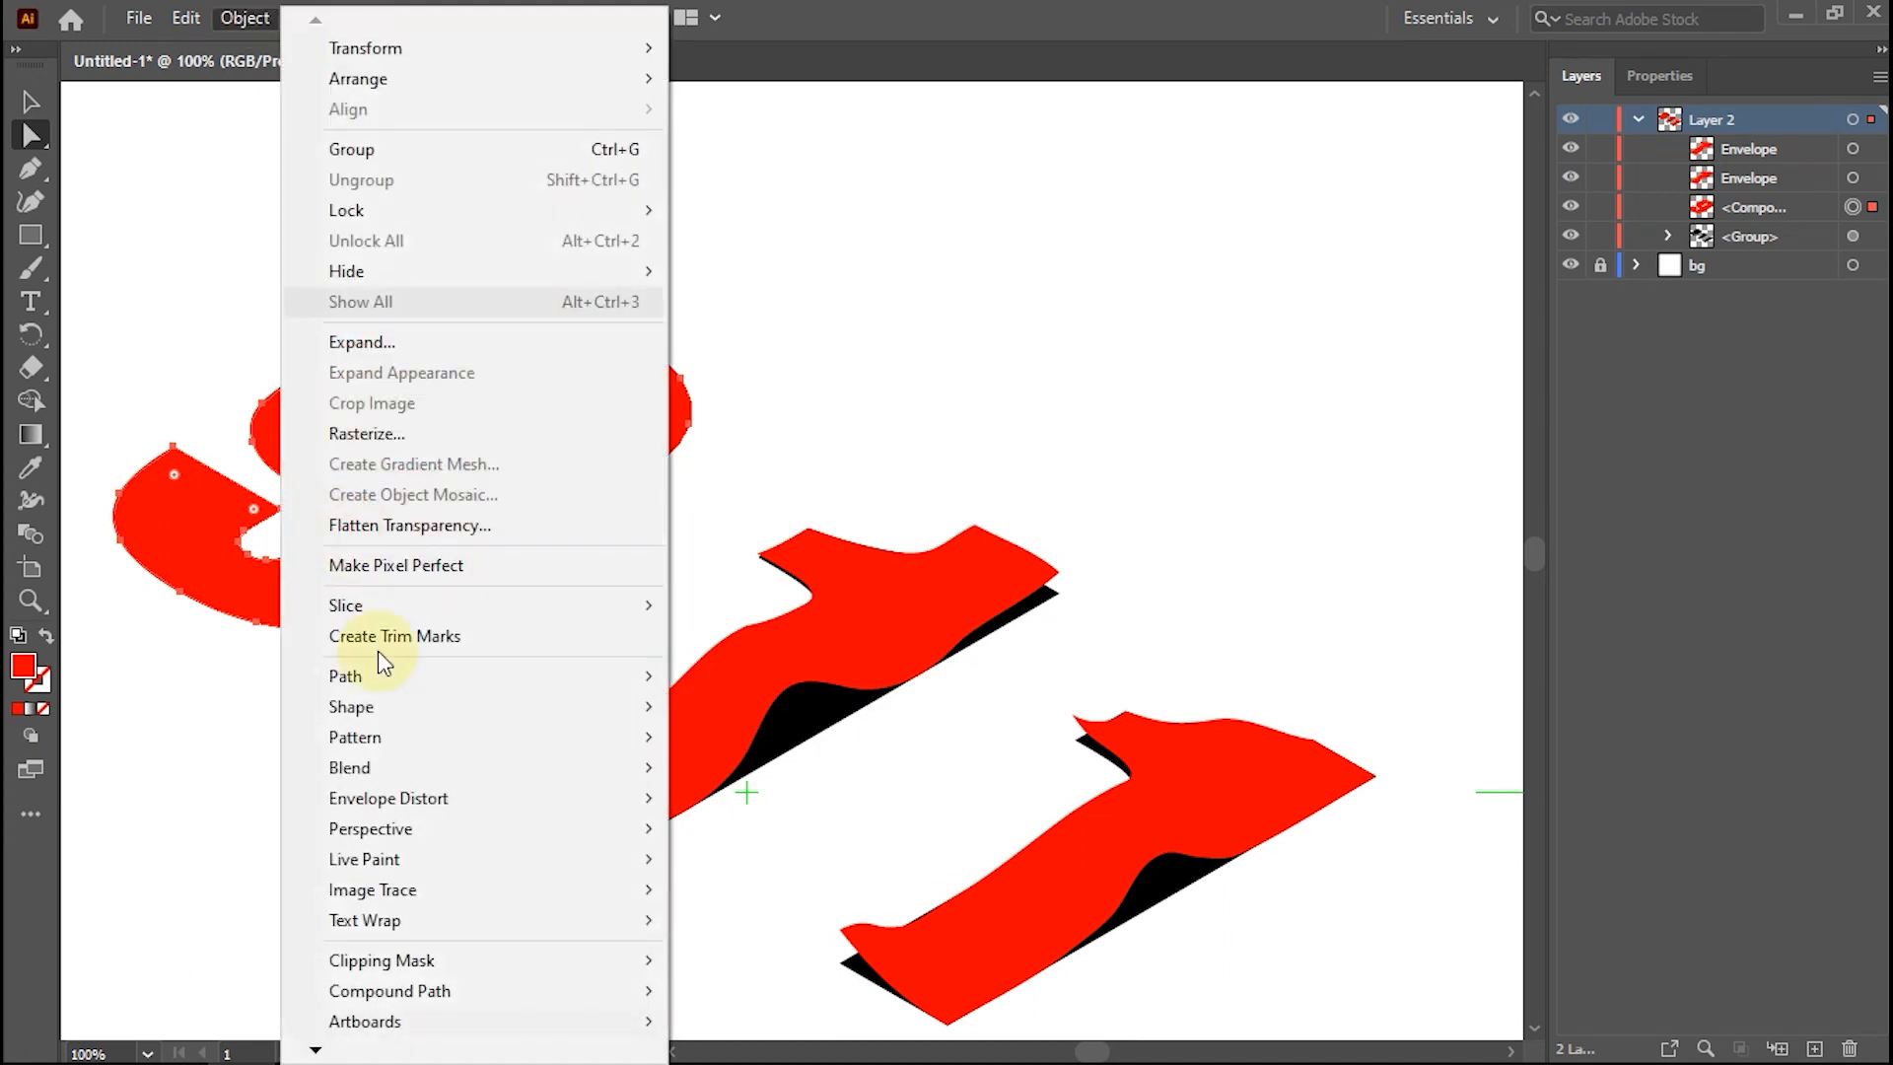
pyautogui.moveTo(394, 808)
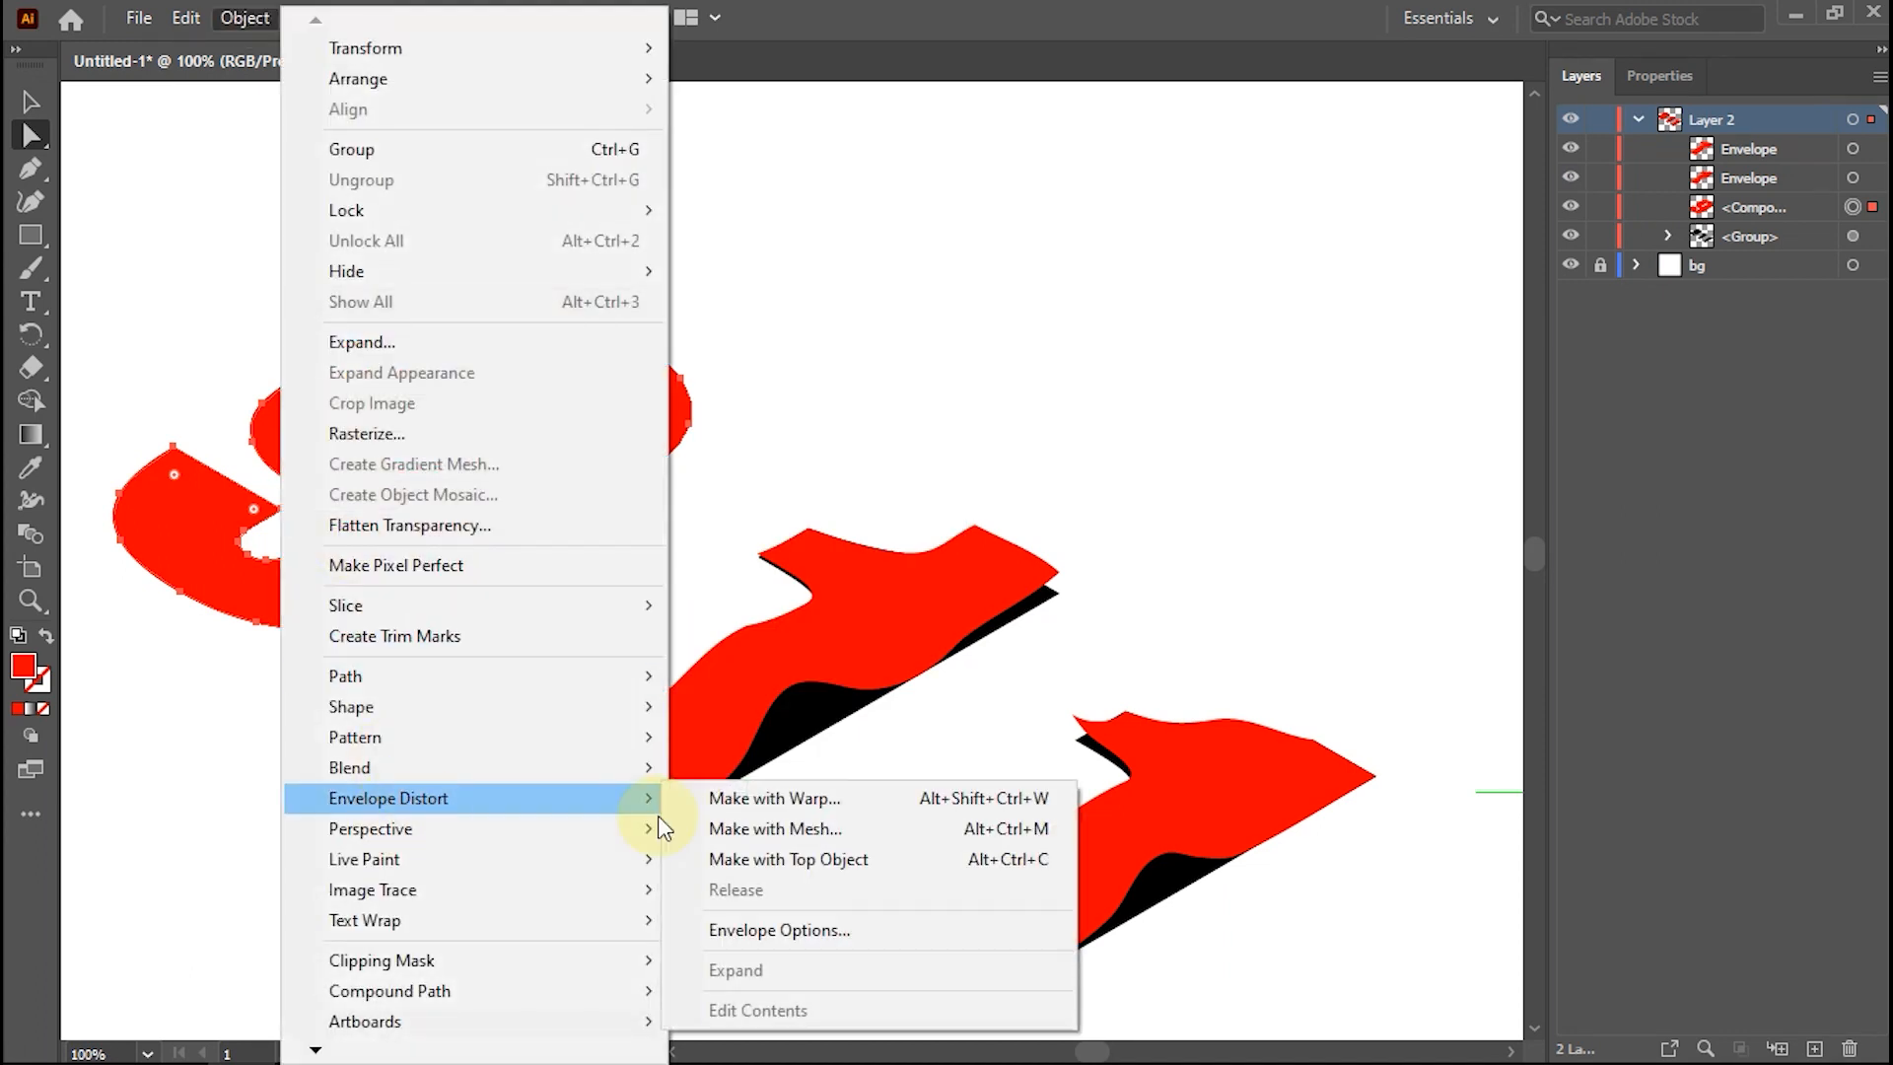
pyautogui.click(719, 829)
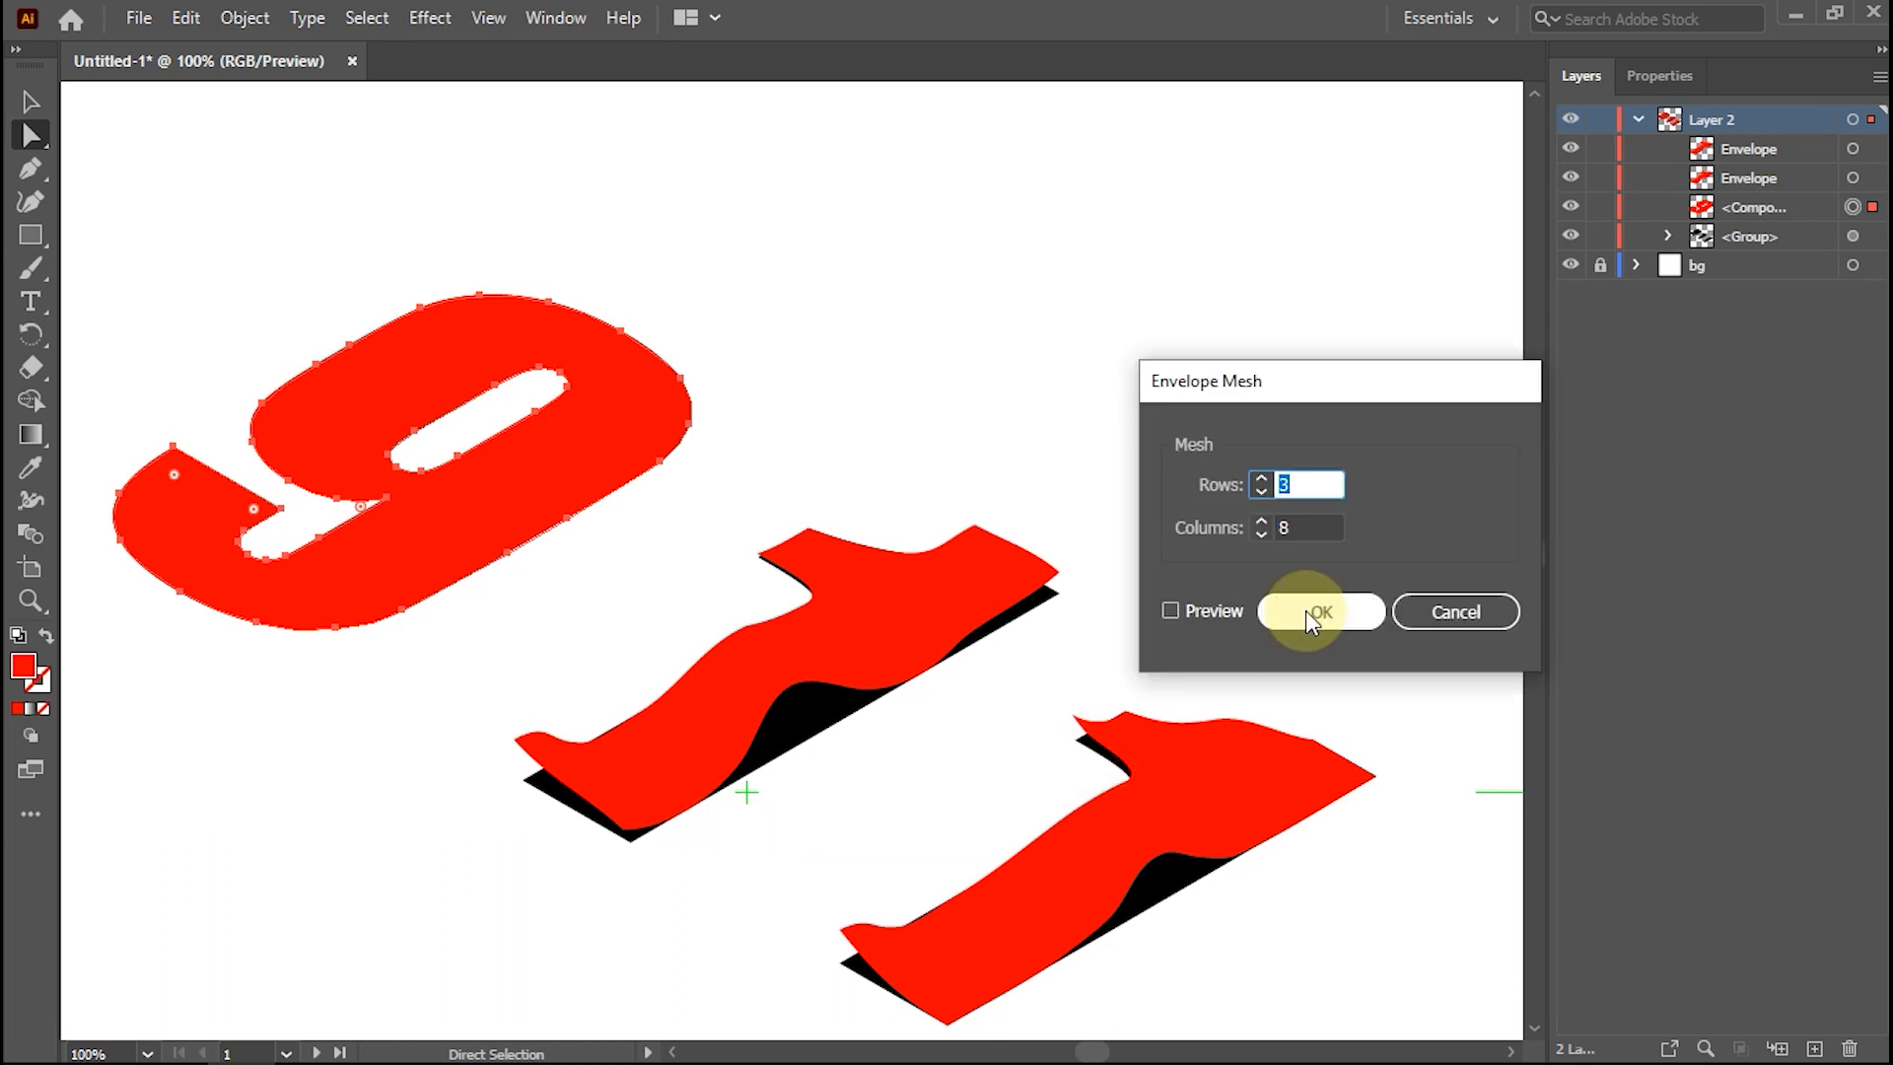
pyautogui.press('Return')
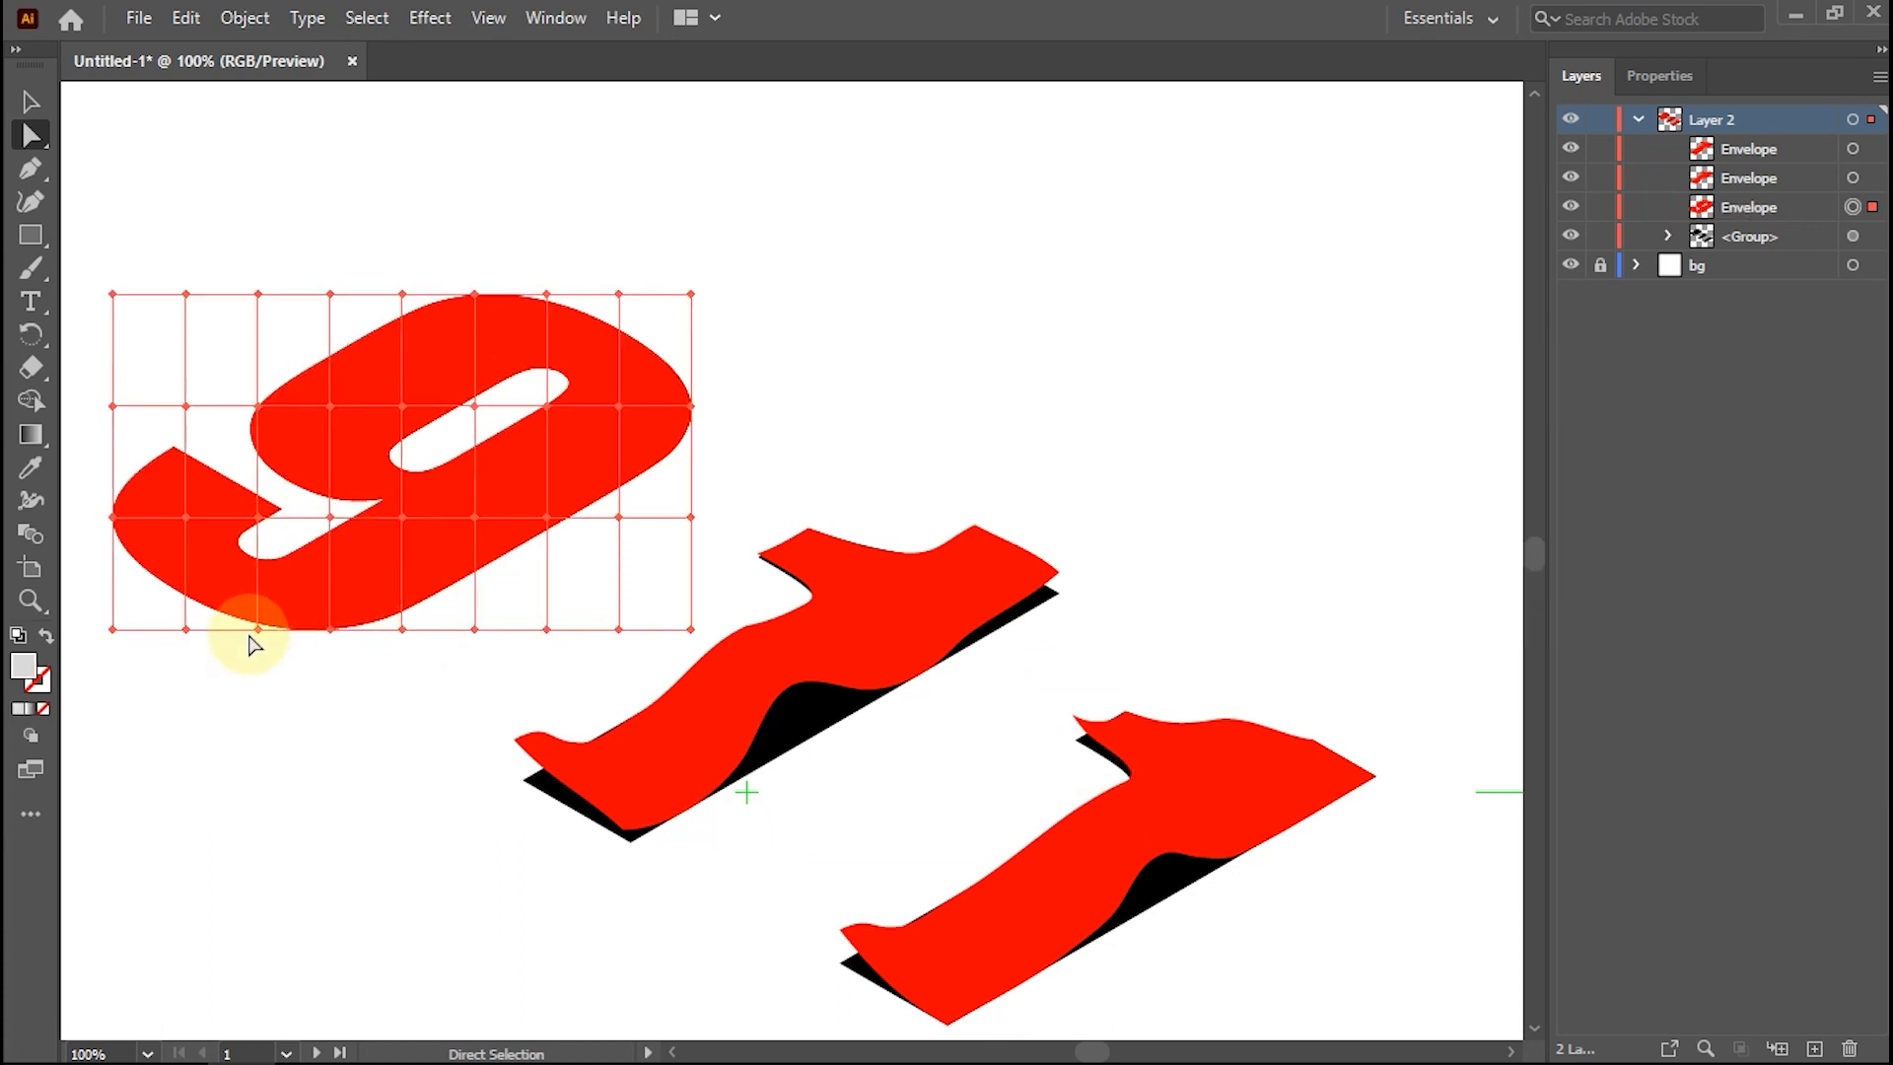
# Warp the red 9 by raising mesh points along its lower-left edge to expose the black copy beneath.
pyautogui.moveTo(255, 627); pyautogui.dragTo(337, 636)
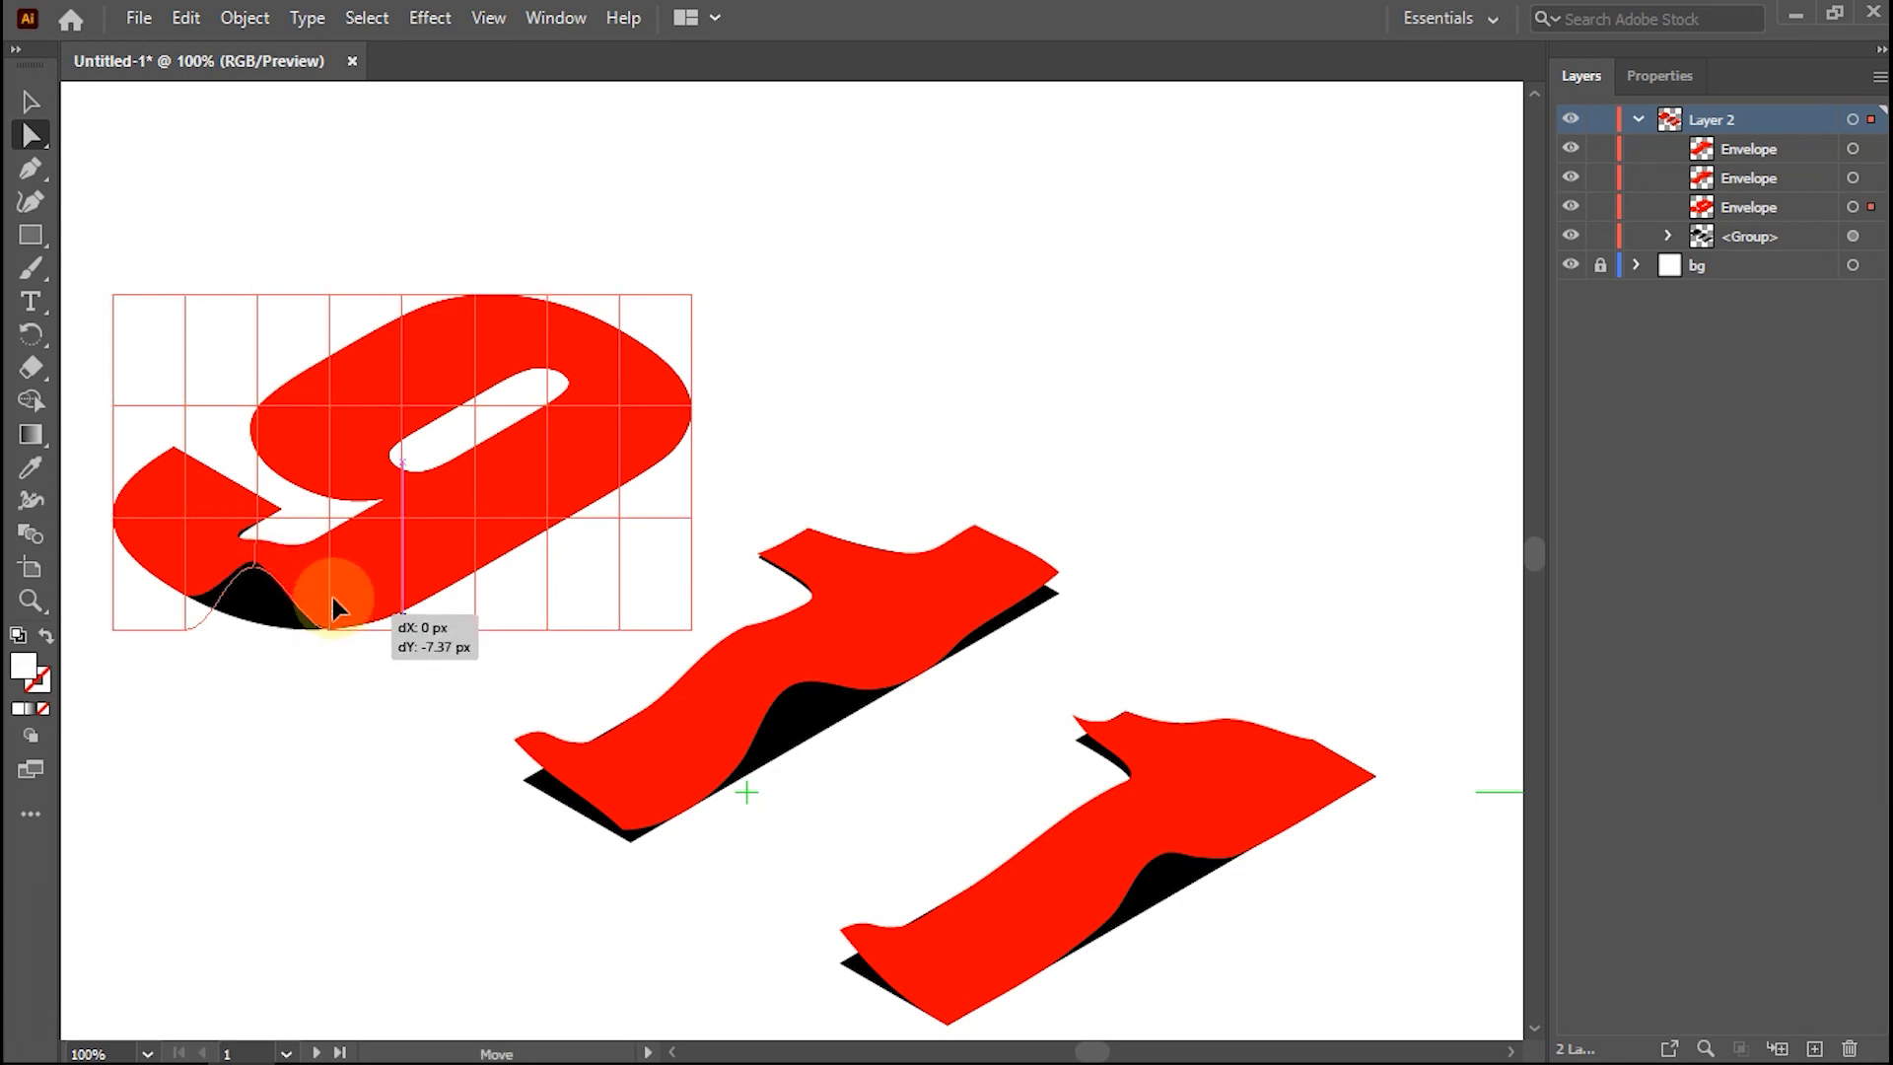
pyautogui.moveTo(329, 631); pyautogui.dragTo(334, 630)
pyautogui.click(333, 639)
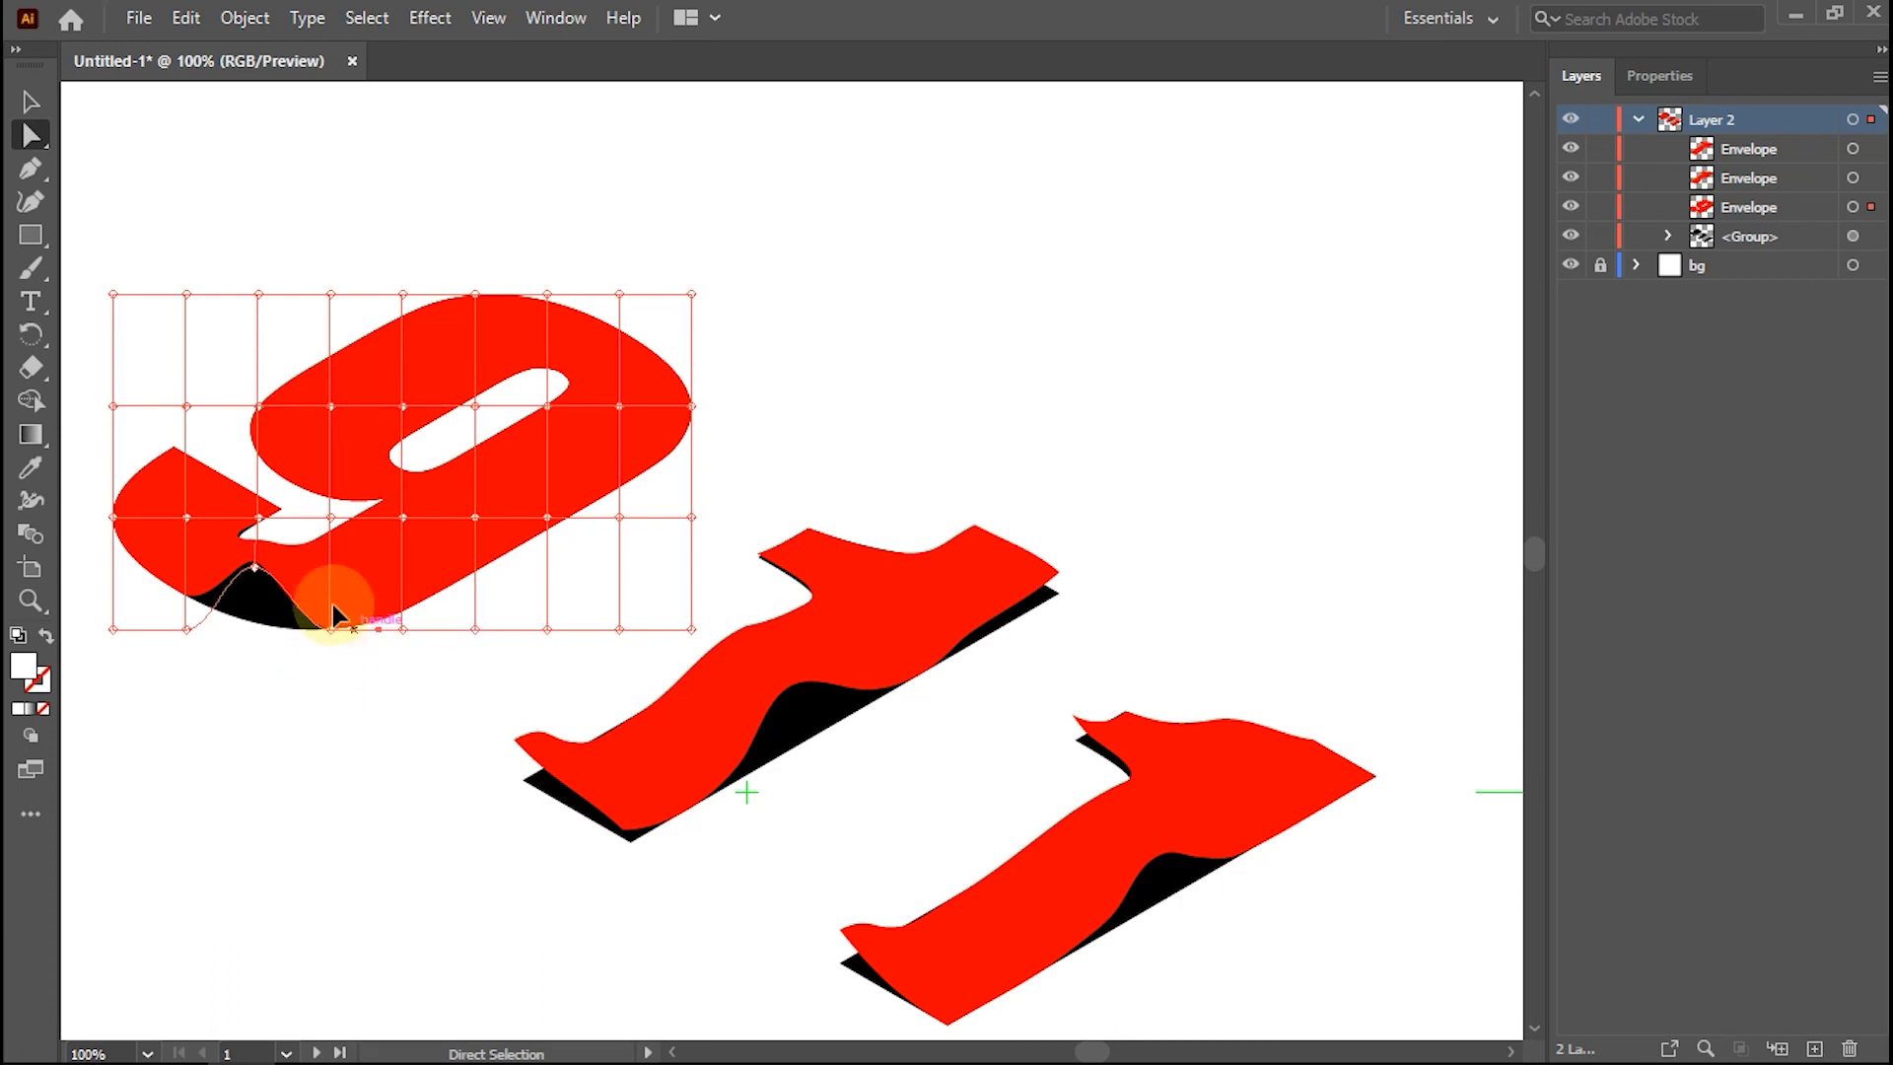
pyautogui.moveTo(334, 619); pyautogui.dragTo(375, 680)
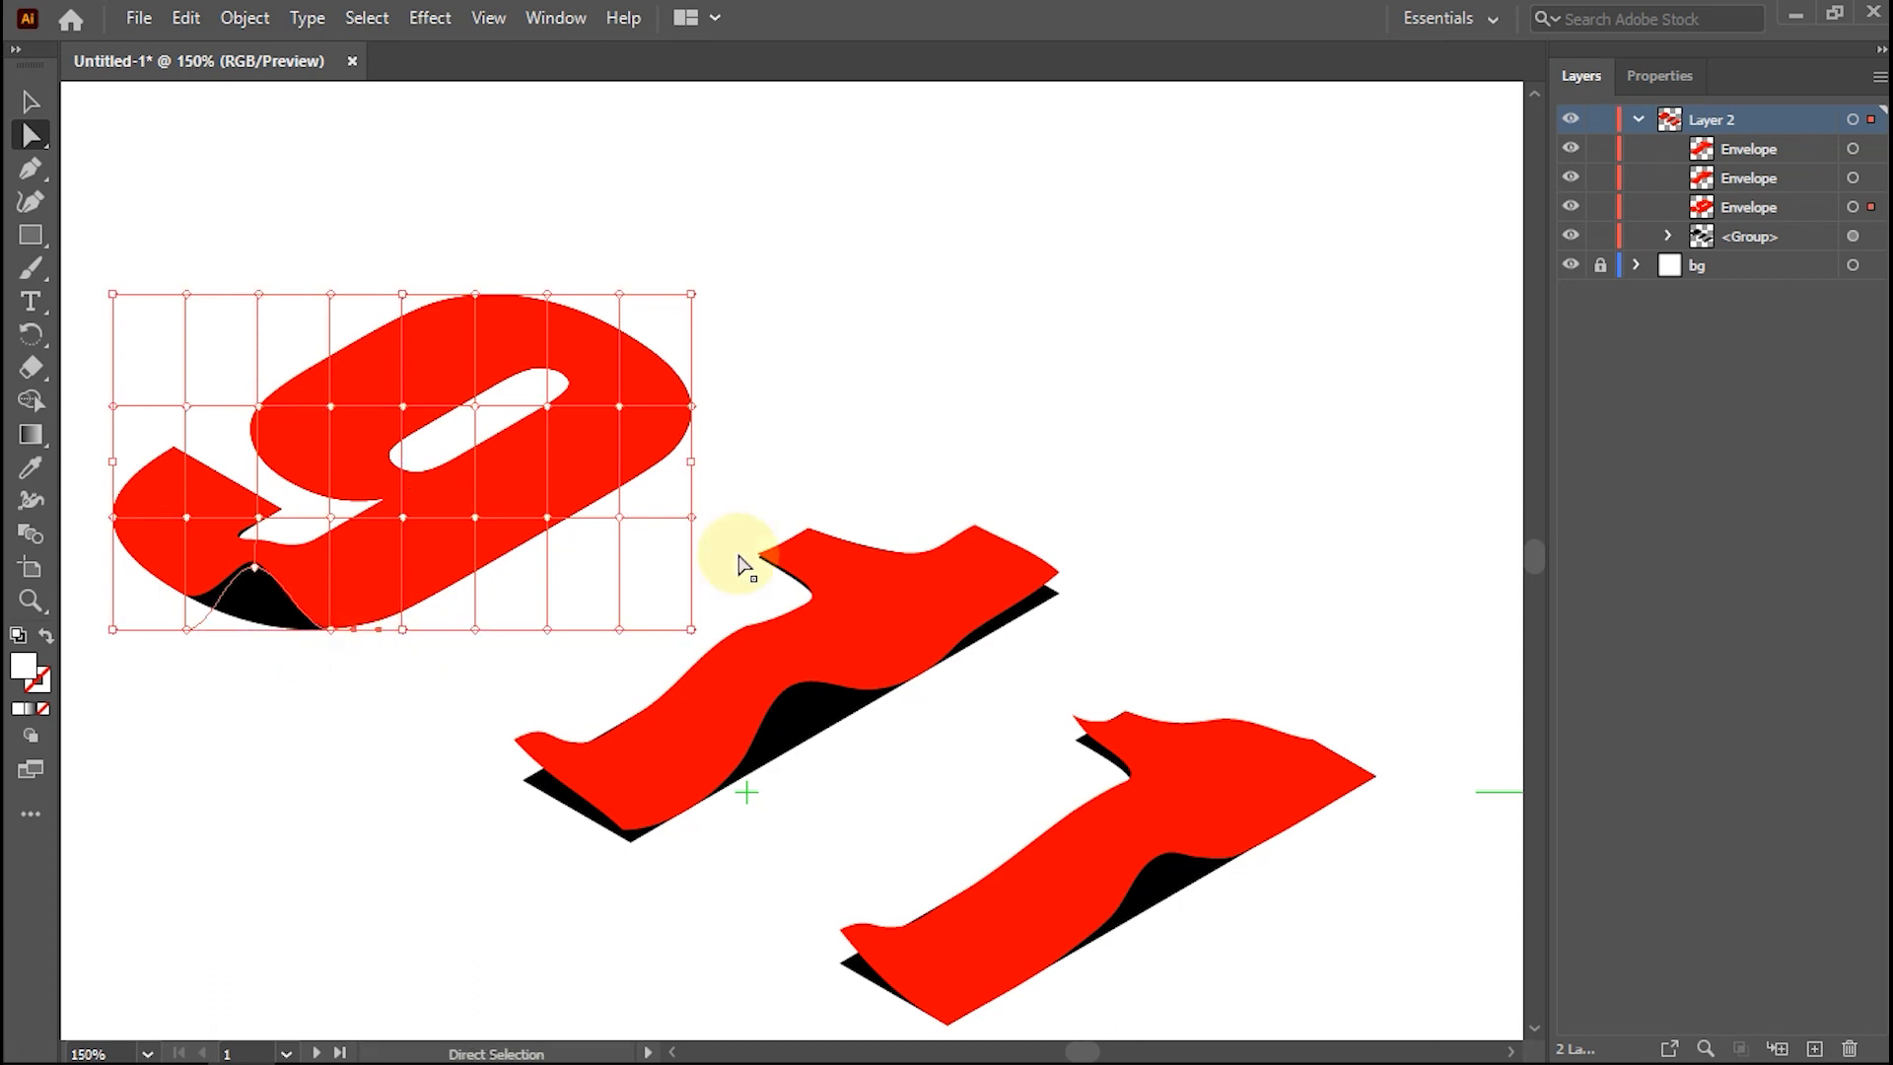
pyautogui.hotkey('ctrl', '+')
pyautogui.moveTo(740, 531); pyautogui.dragTo(738, 522)
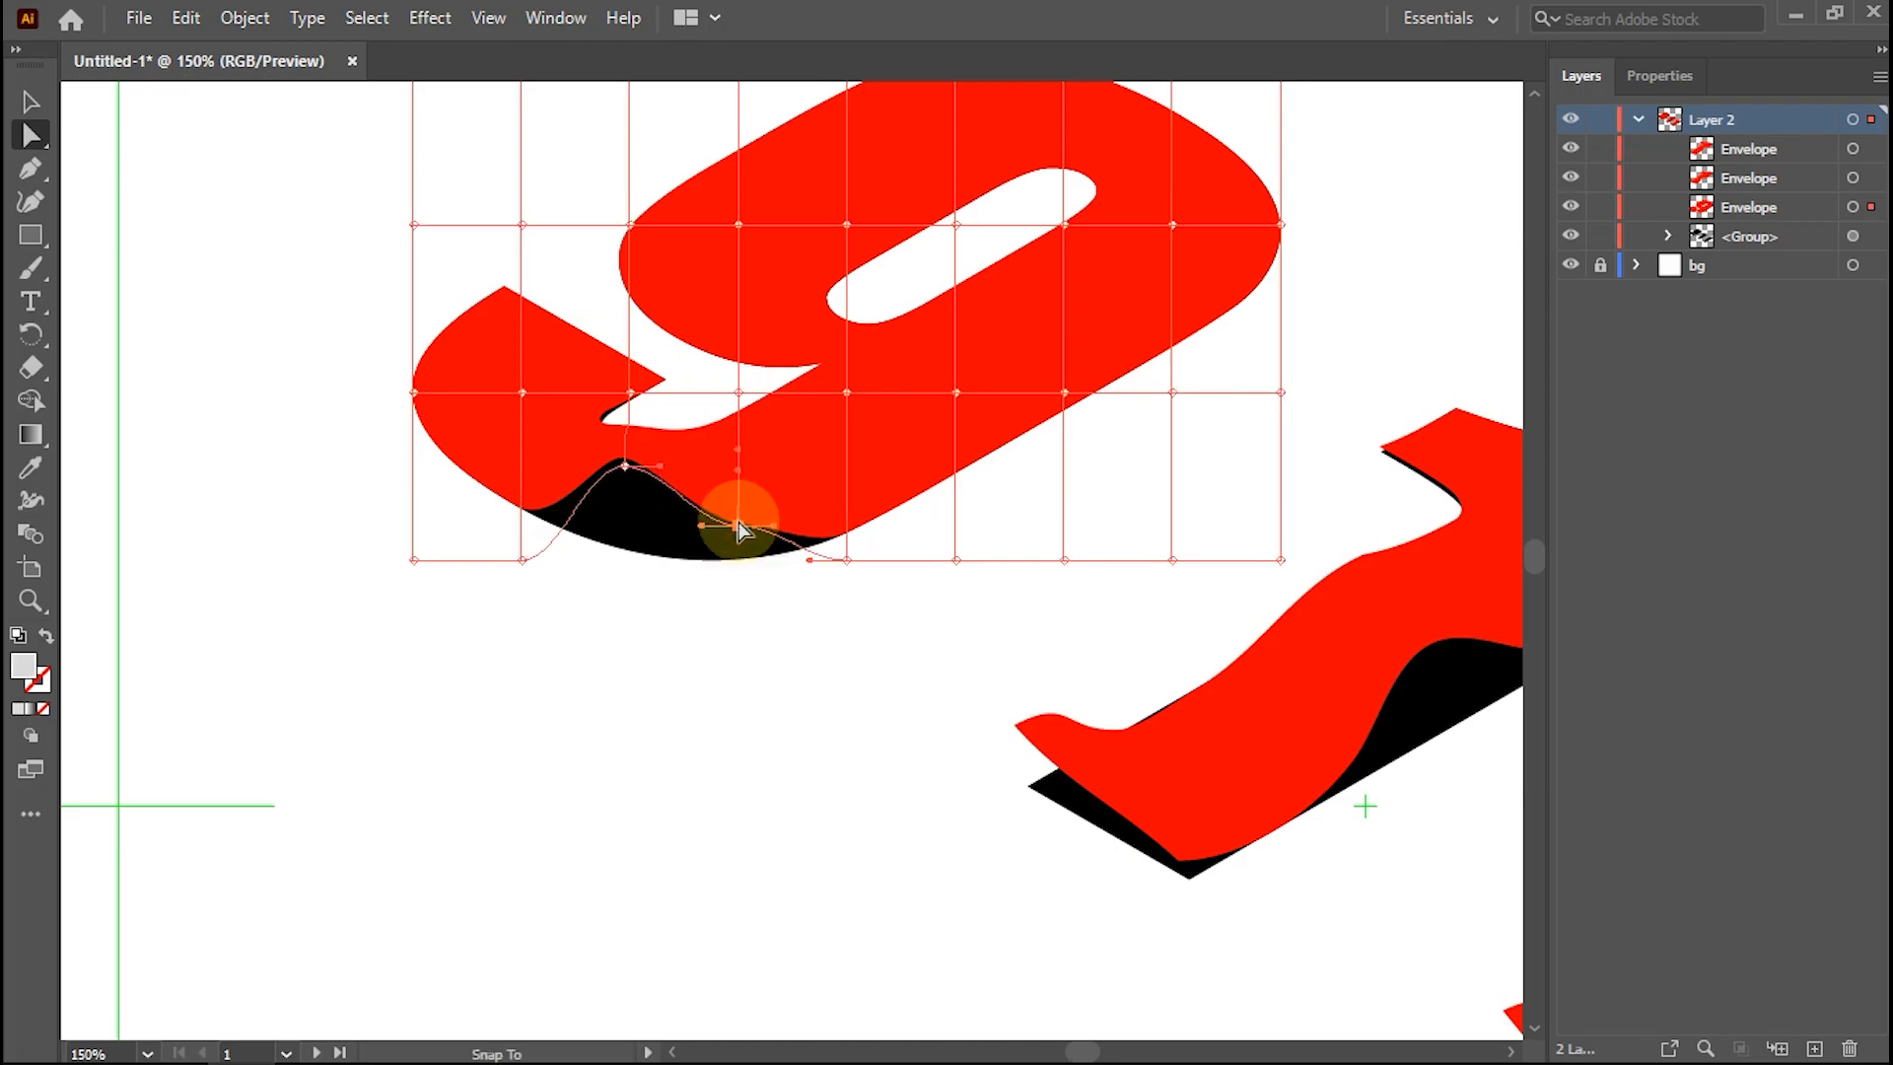